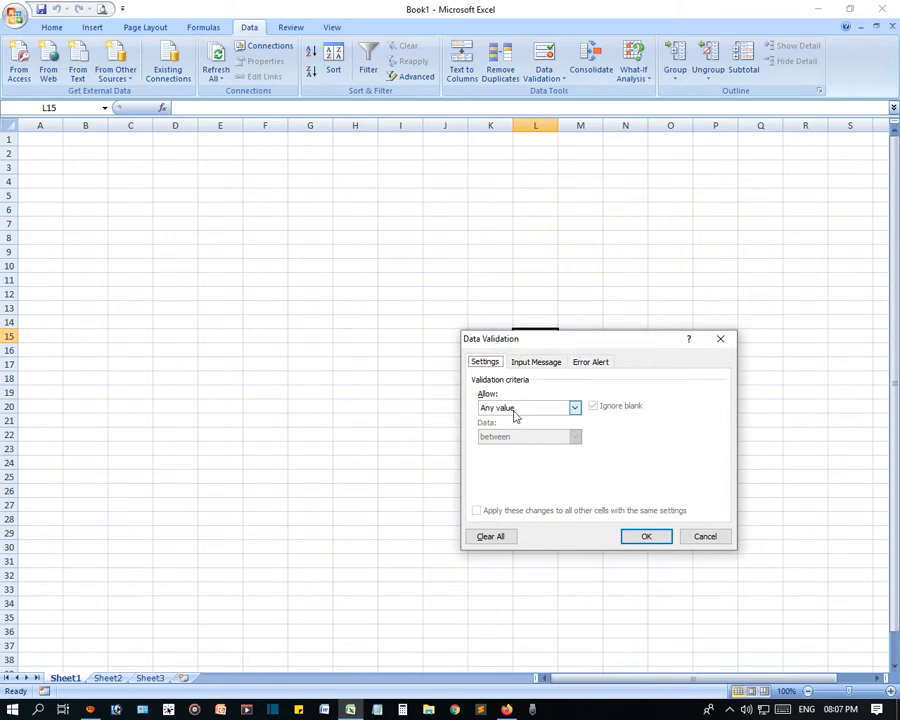
Review the validation types allowed in the Data Validation dialog for cell L15 and close it without applying anything.
left_click(566, 411)
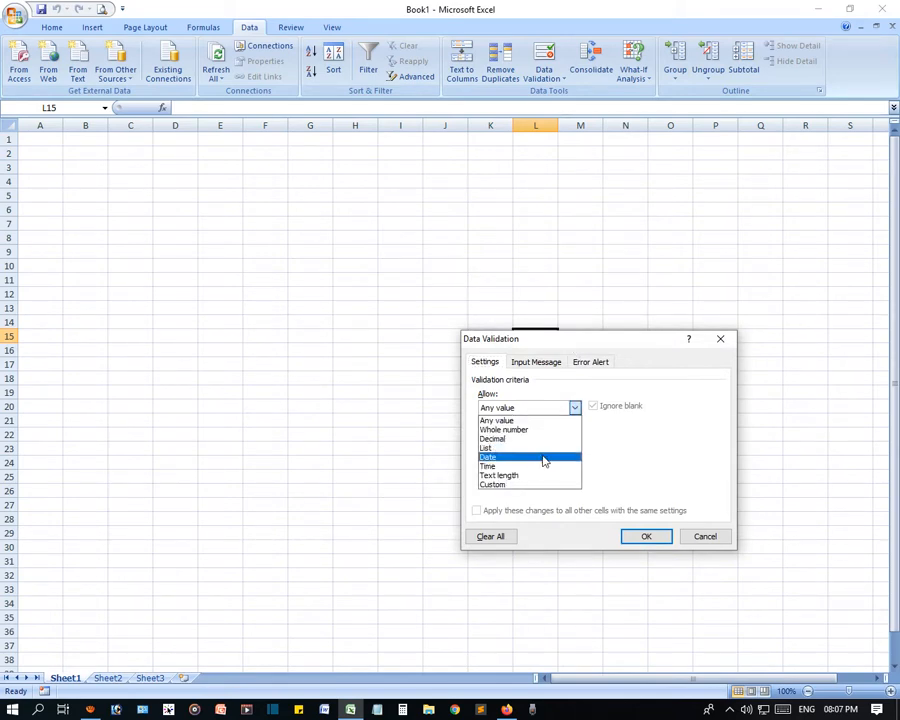
left_click(538, 406)
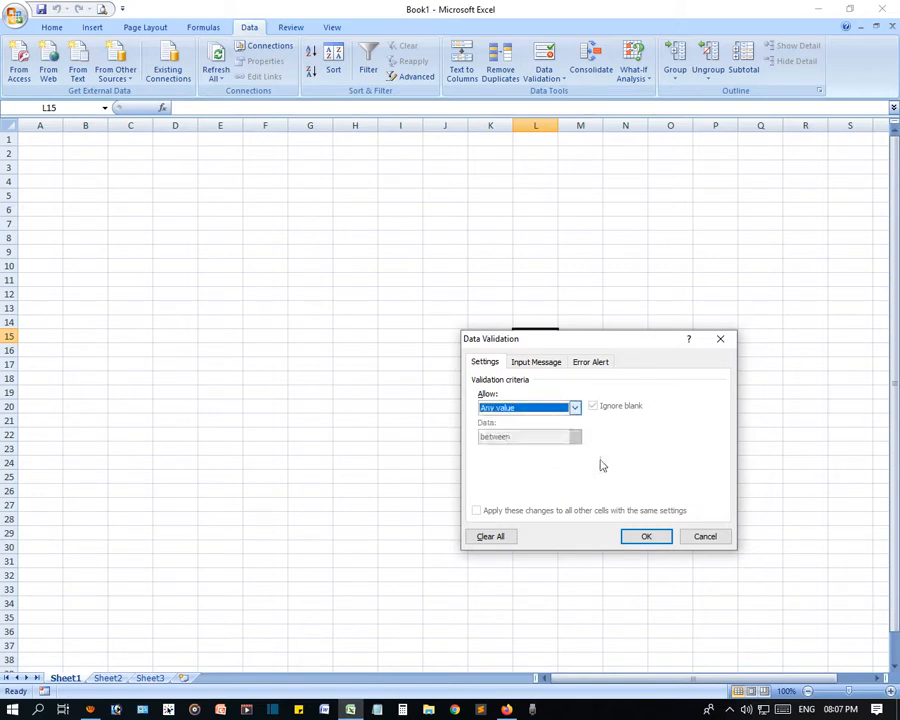
left_click(690, 537)
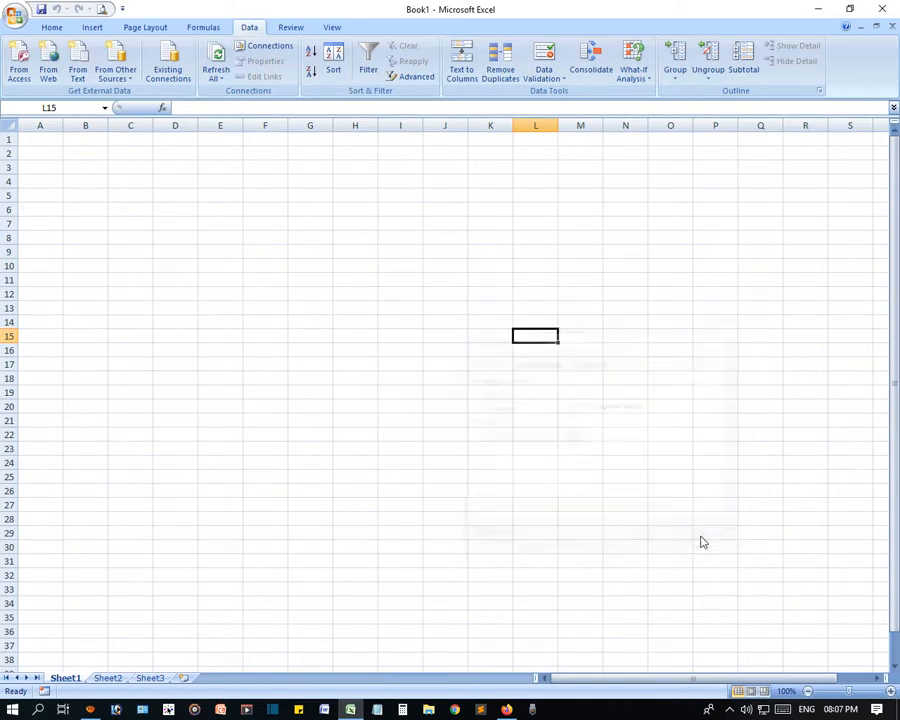
Switch to Firefox, show the saftutorials.com editor page and view the options of its Number dropdown.
left_click(508, 709)
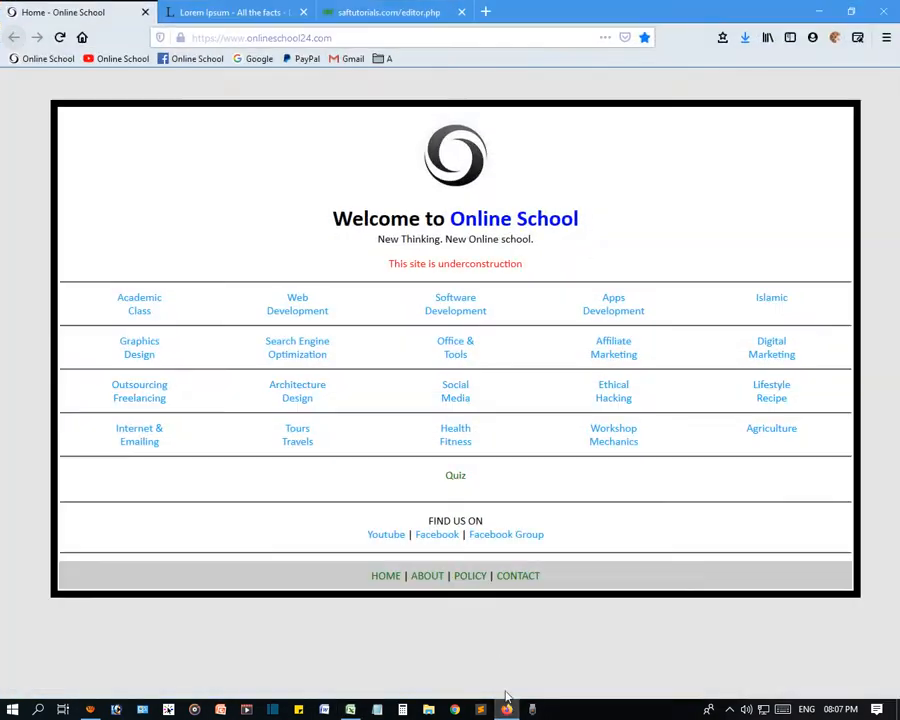
left_click(385, 14)
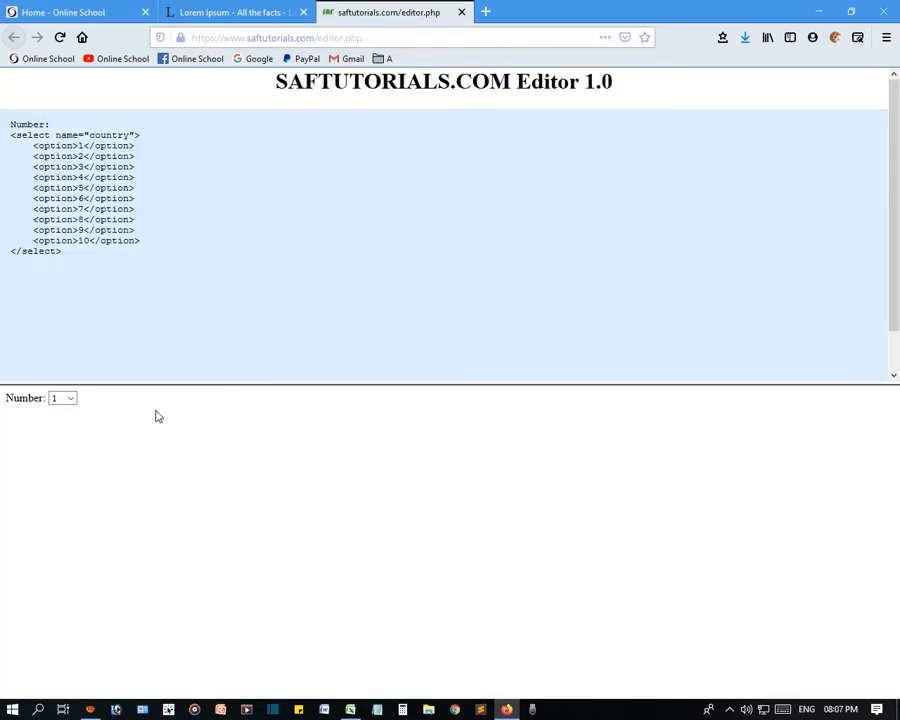
left_click(62, 398)
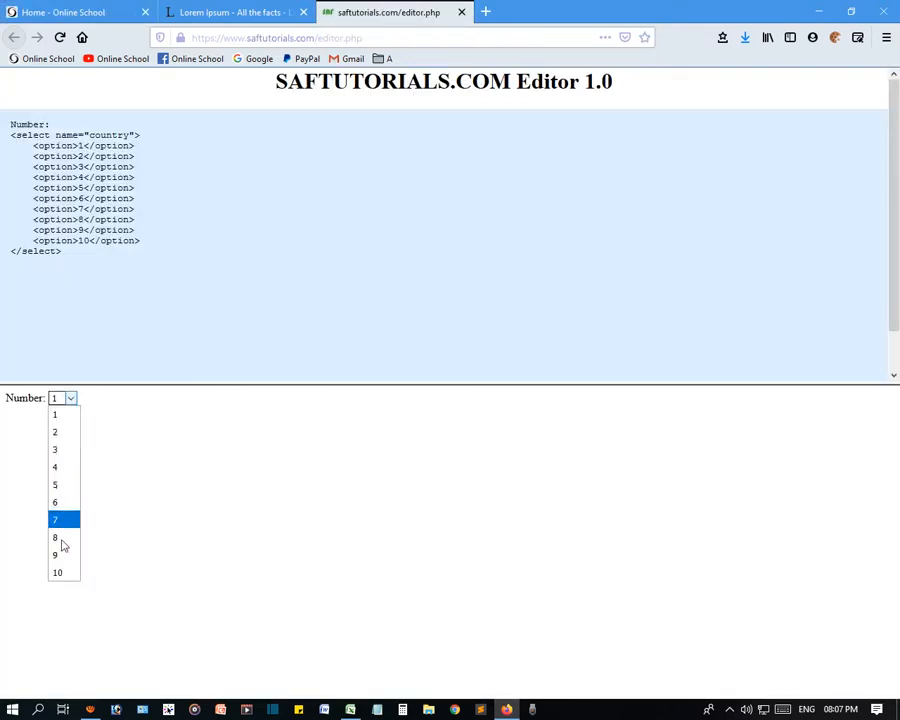
left_click(201, 513)
left_click(71, 400)
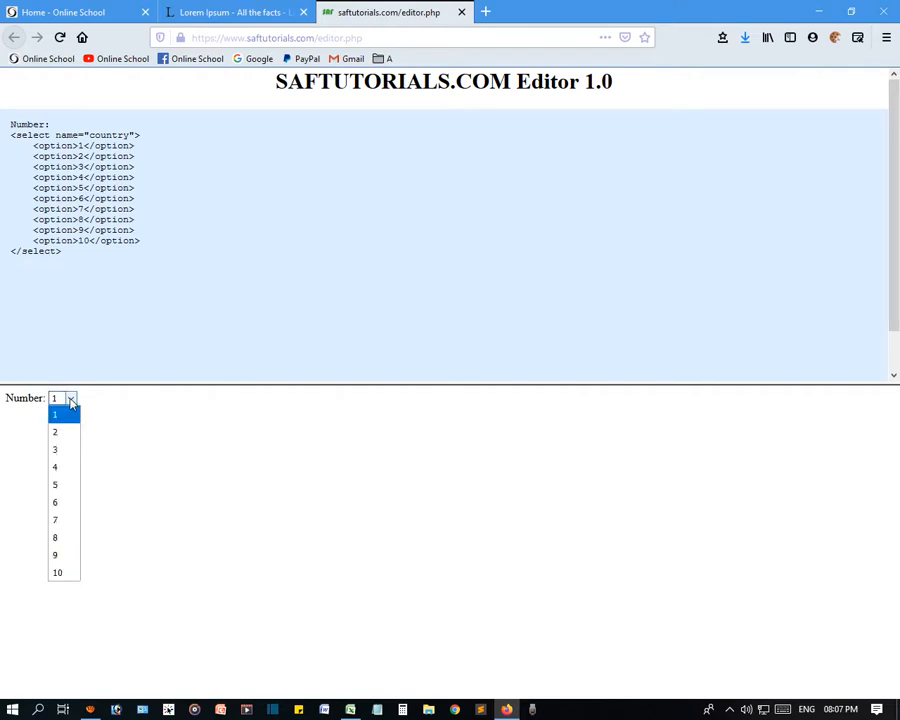
left_click(31, 409)
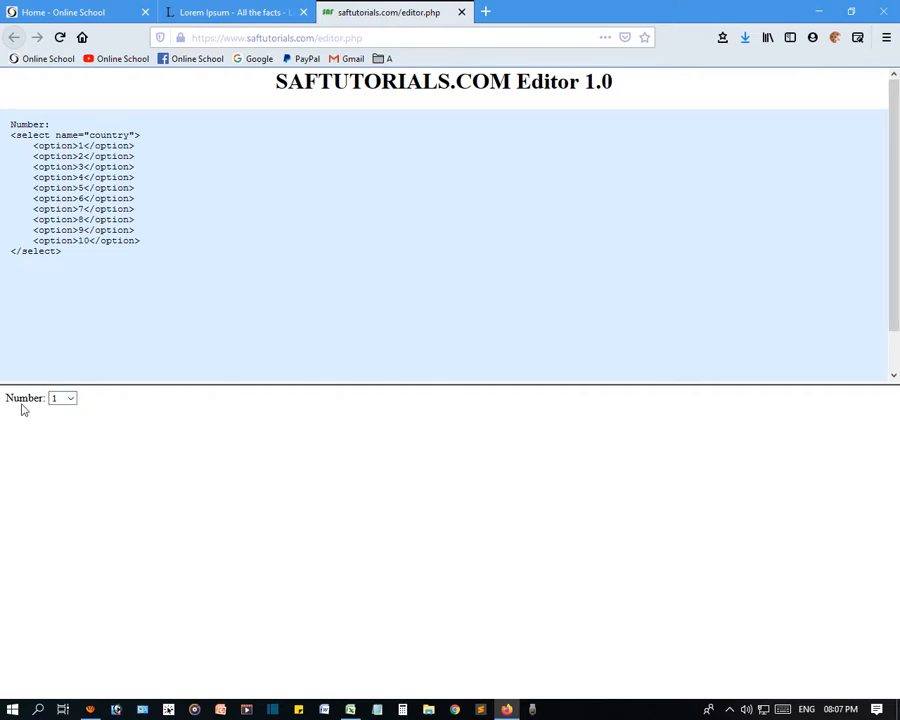
Test the sample Number dropdown by choosing 10, 5 and 1, and view its options once more.
left_click(62, 398)
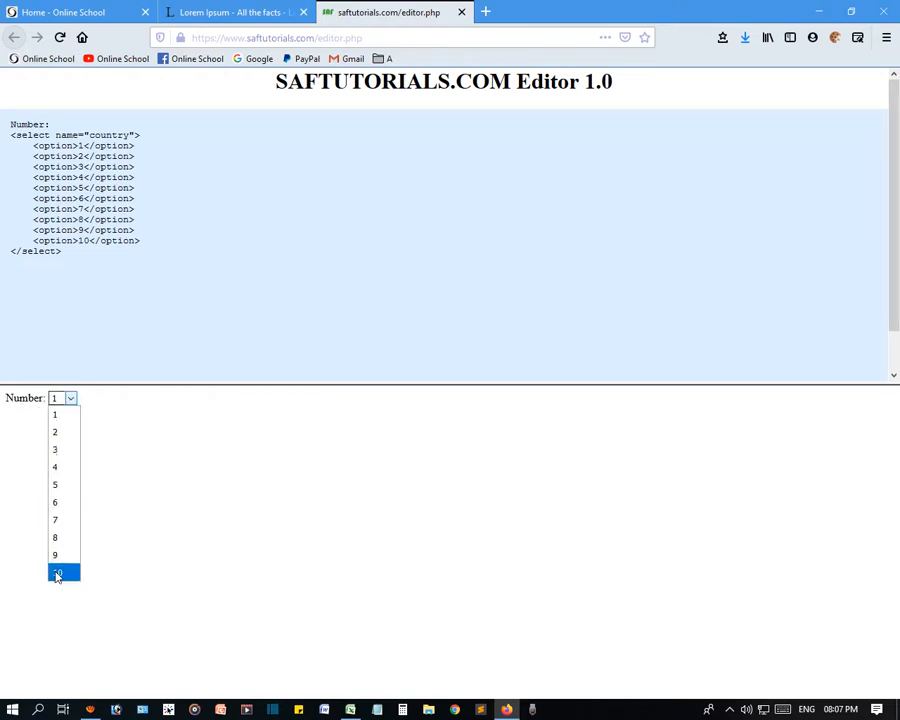
left_click(58, 570)
left_click(72, 398)
left_click(57, 484)
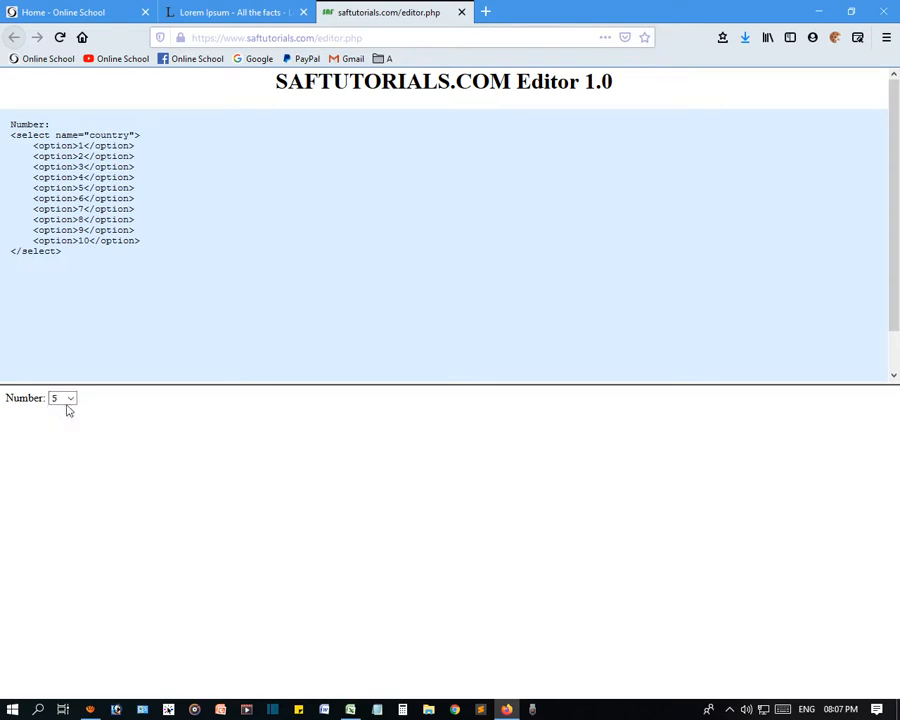
left_click(66, 400)
left_click(68, 415)
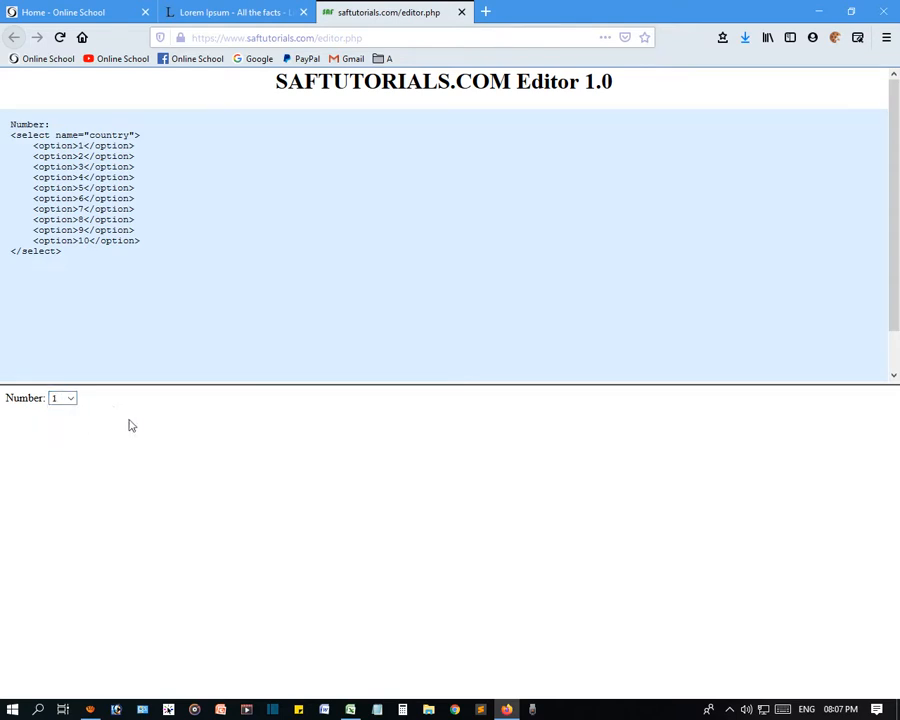
left_click(66, 404)
left_click(113, 512)
Switch back to Excel and enter the title "Online School" in cell C1.
key("alt+Tab")
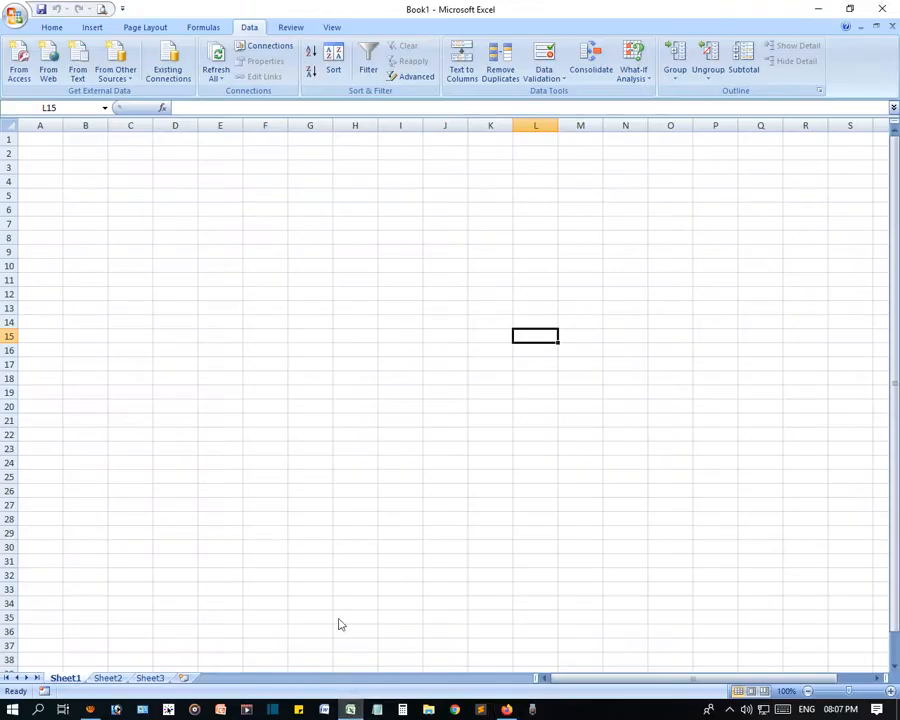
left_click(314, 401)
left_click(140, 138)
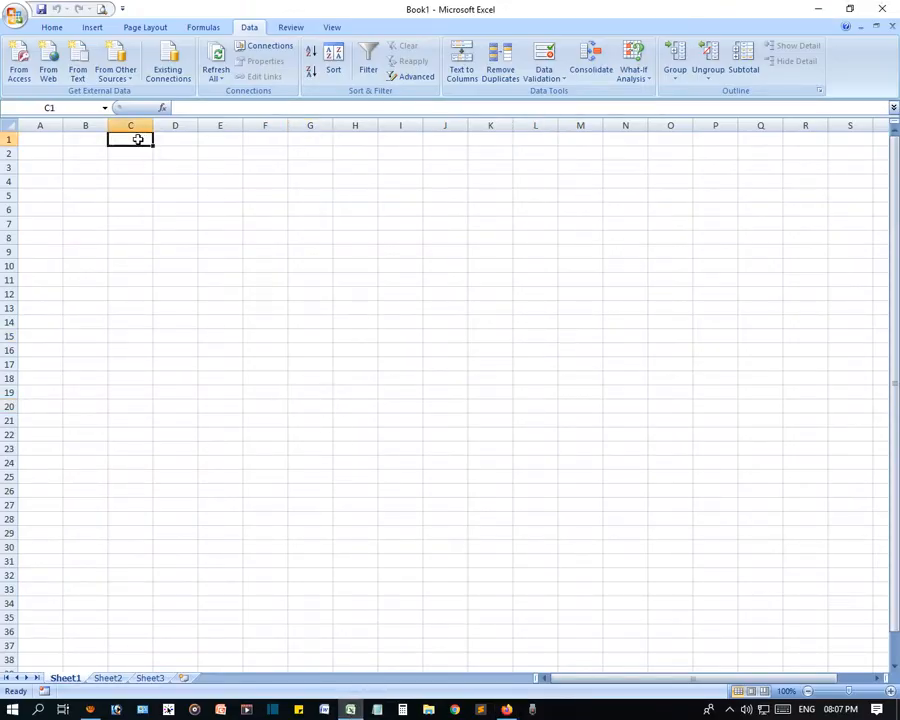
type("Online School")
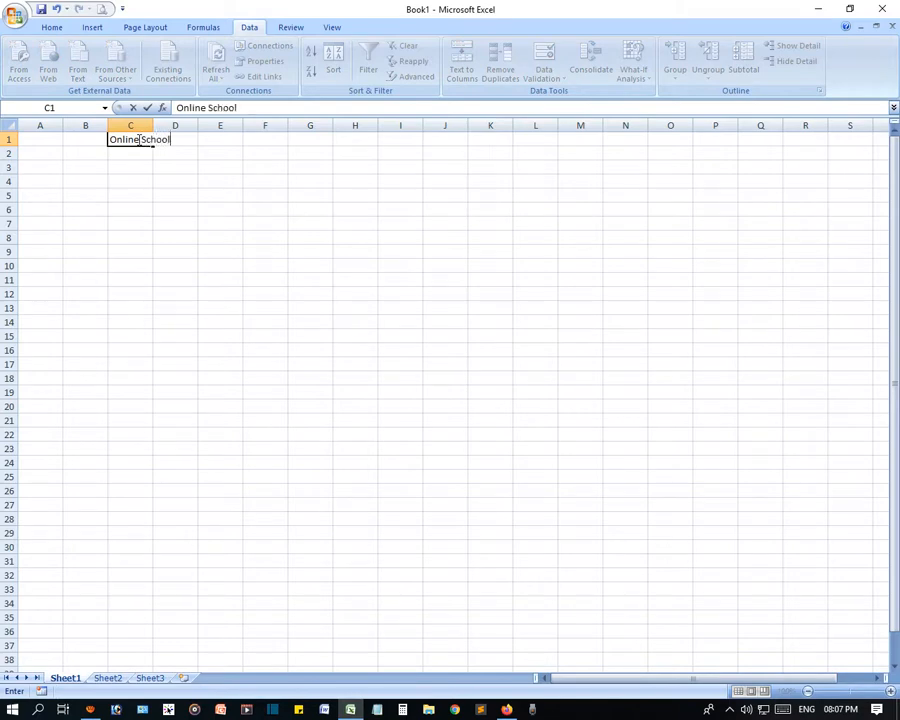
key("Return")
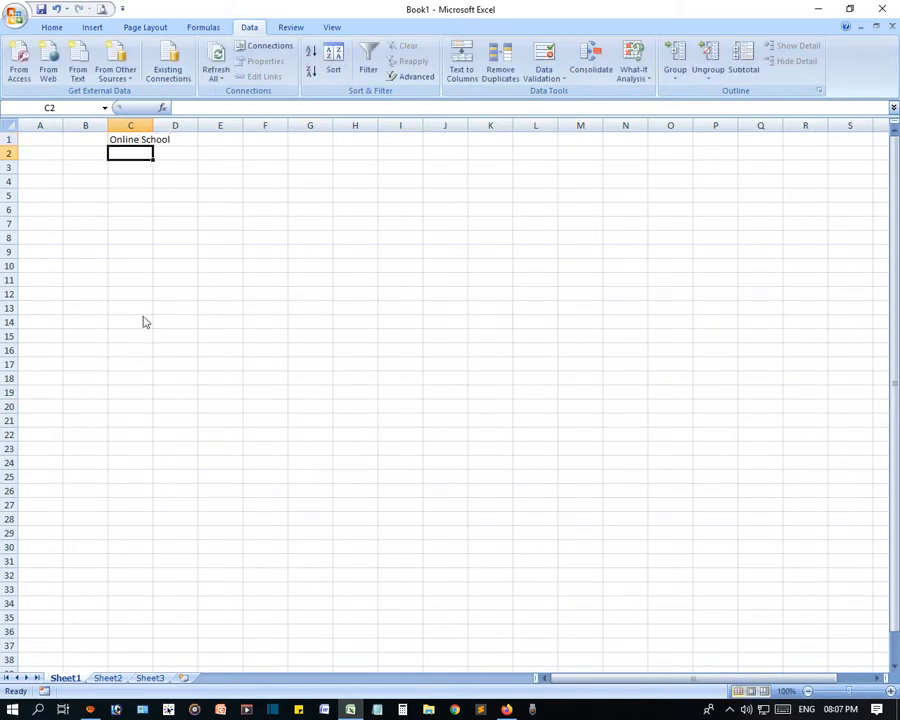
Enter the heading "Number" in cell M4.
left_click(121, 263)
left_click(580, 184)
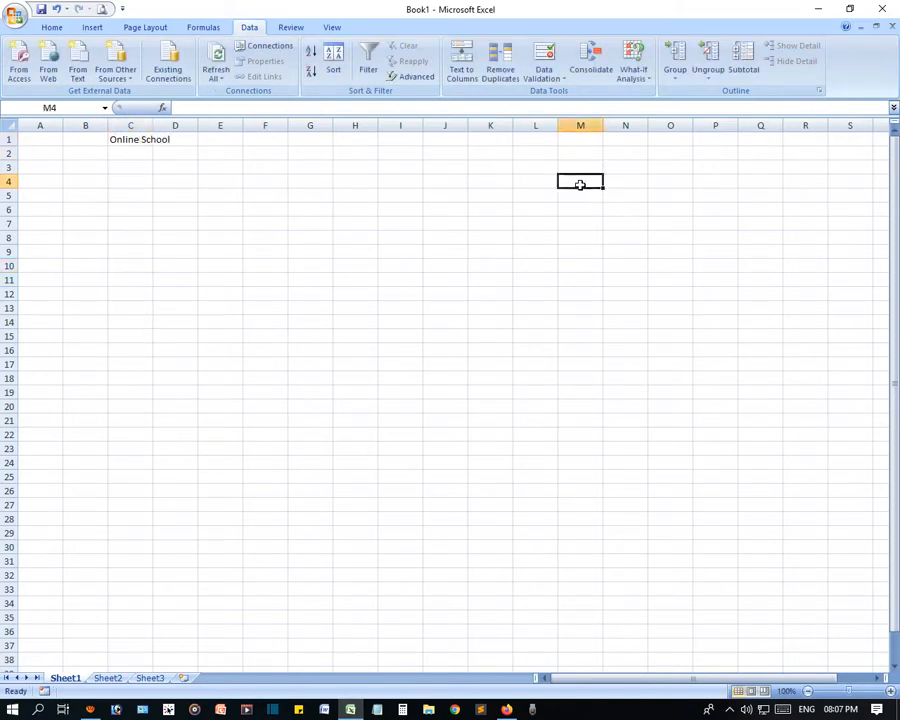
type("Number")
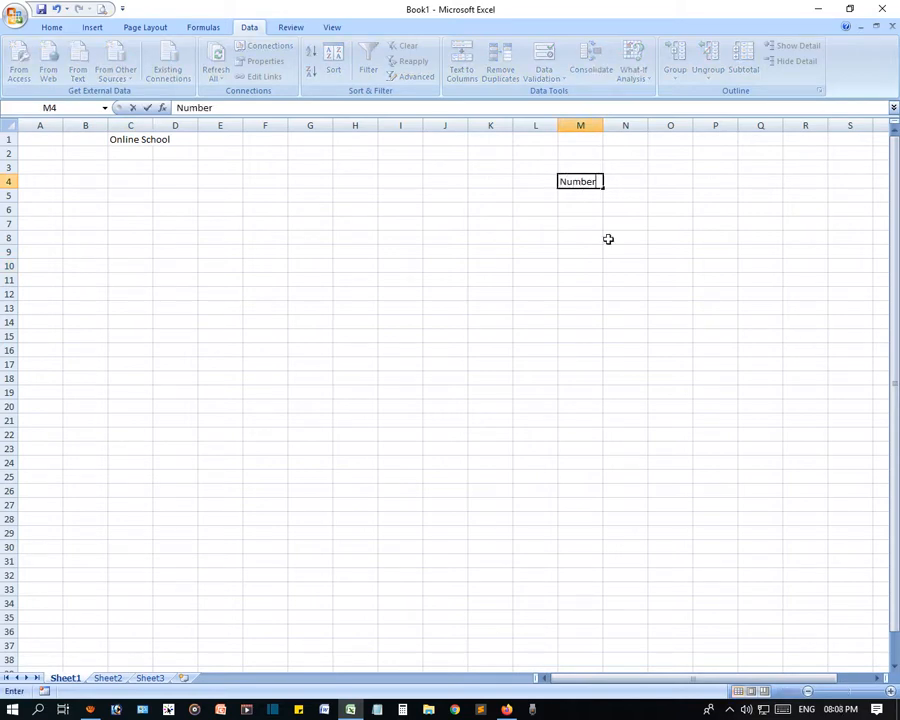
Fill cells M5 to M14 below the heading with the number series 1 to 10.
left_click(581, 195)
type("1")
key("Return")
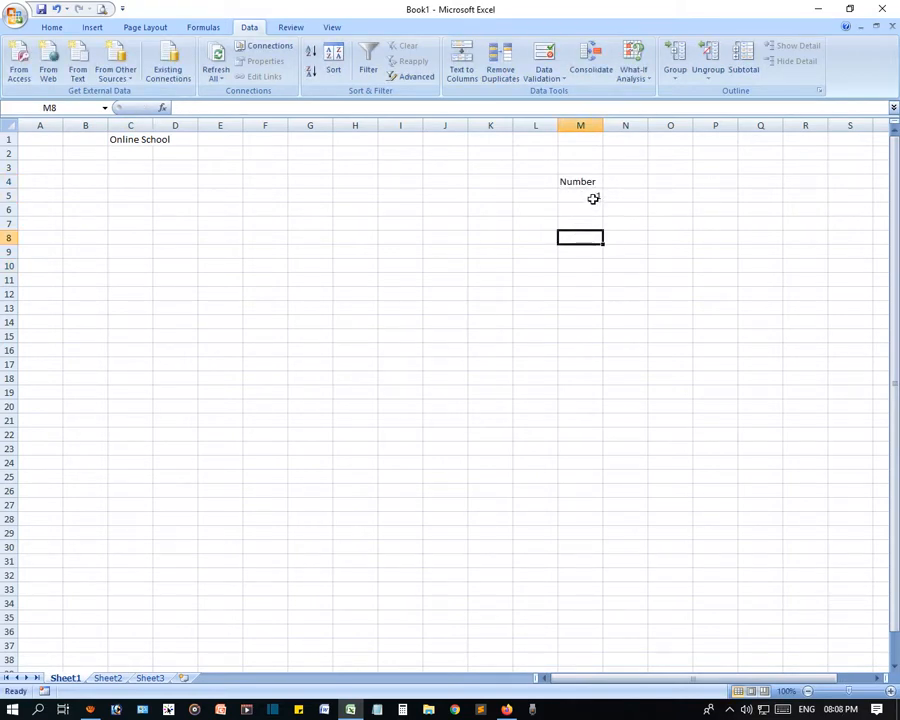
left_click(594, 200)
left_click_drag(602, 200, 599, 329)
left_click(625, 378)
left_click(581, 181)
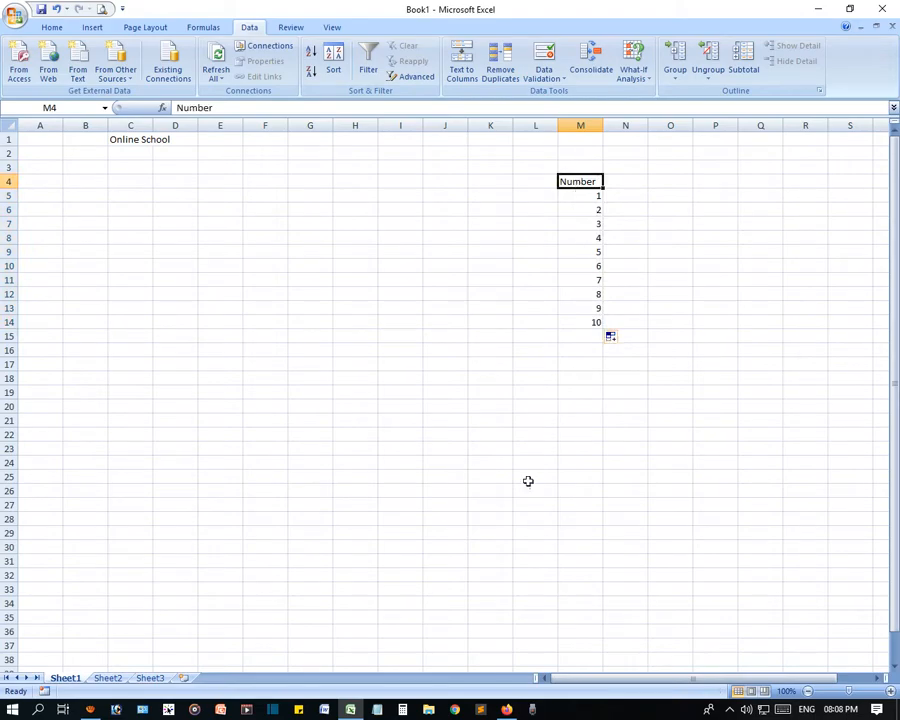
Switch to Firefox and delete the "Number:" label above the select element in the editor code.
left_click(507, 709)
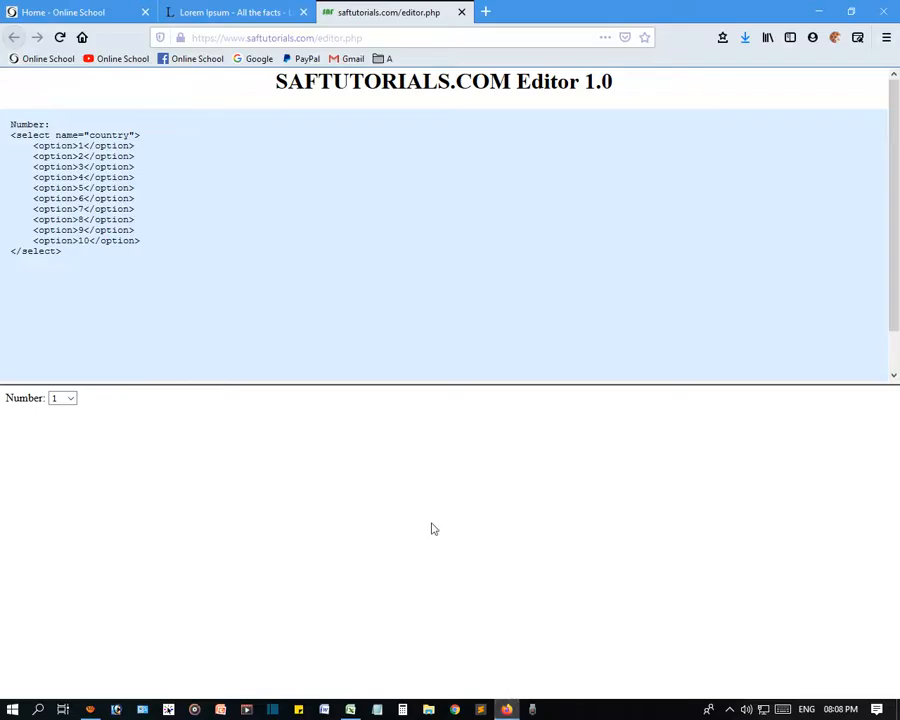
left_click(66, 400)
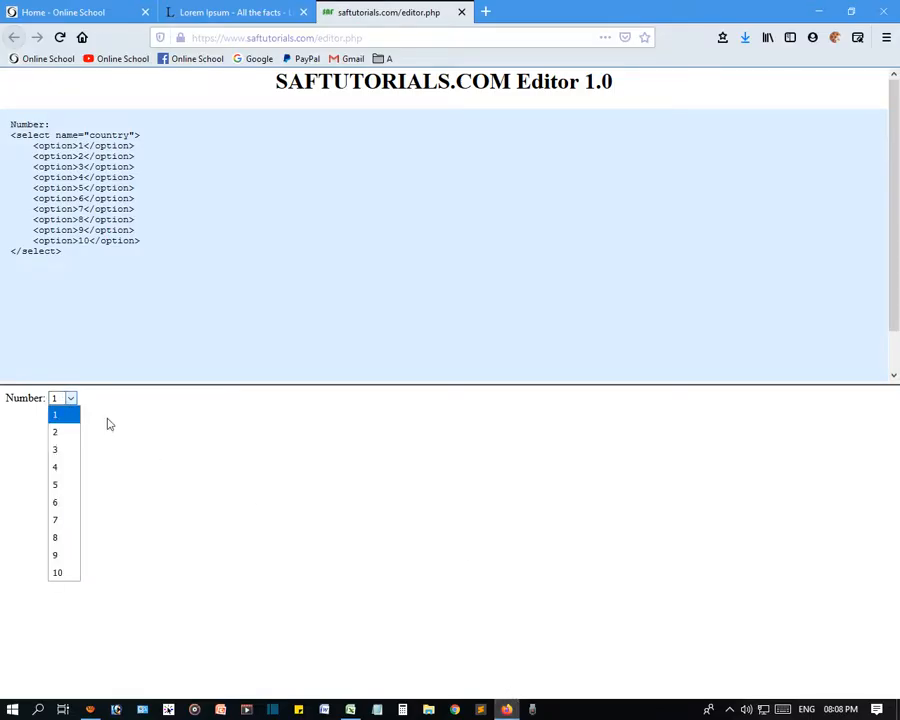
left_click(35, 125)
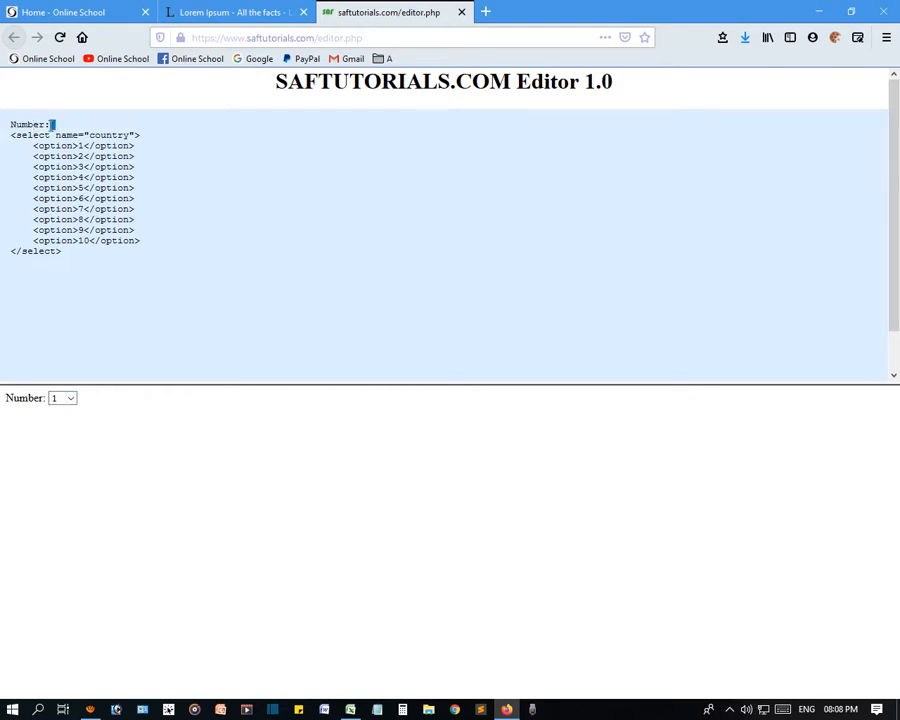
left_click_drag(50, 124, 9, 124)
key("BackSpace")
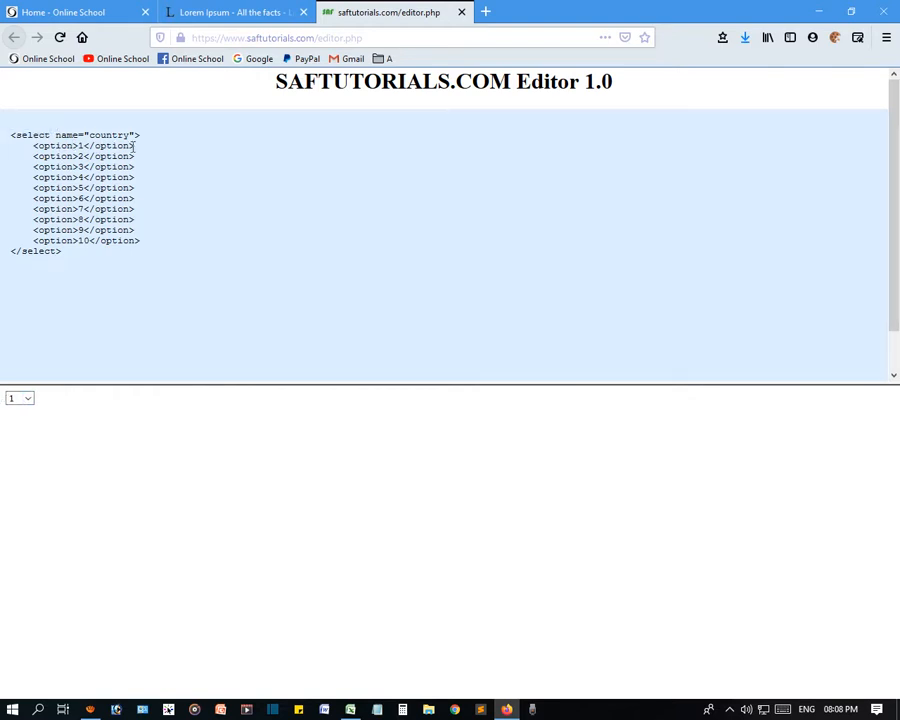
Add <option>Number</option> as the first entry of the select element and check it in the rendered dropdown.
left_click(146, 135)
key("Return")
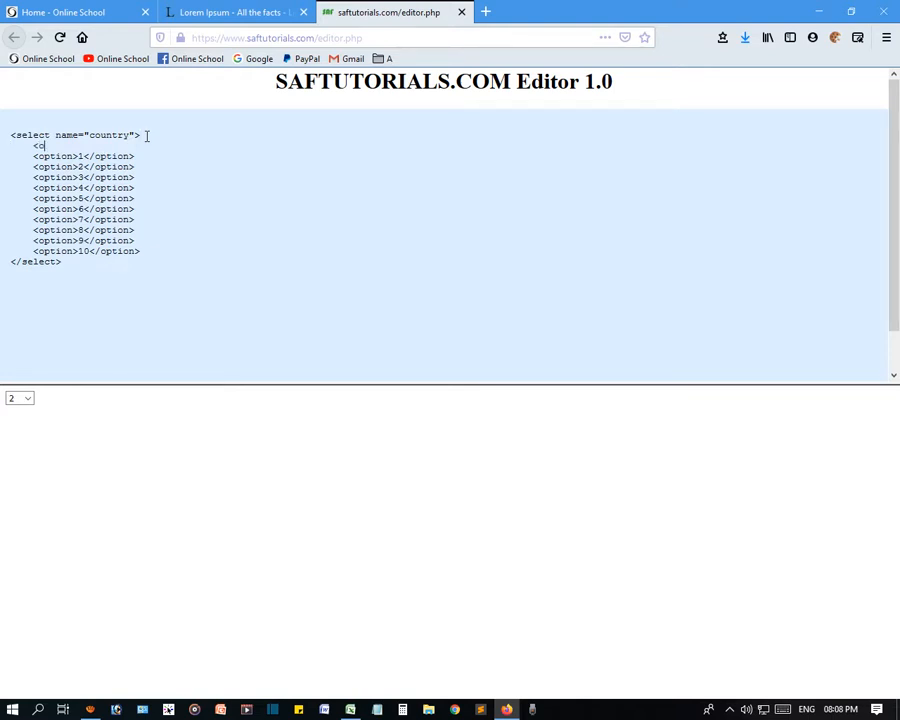
type("<option>Number</option>")
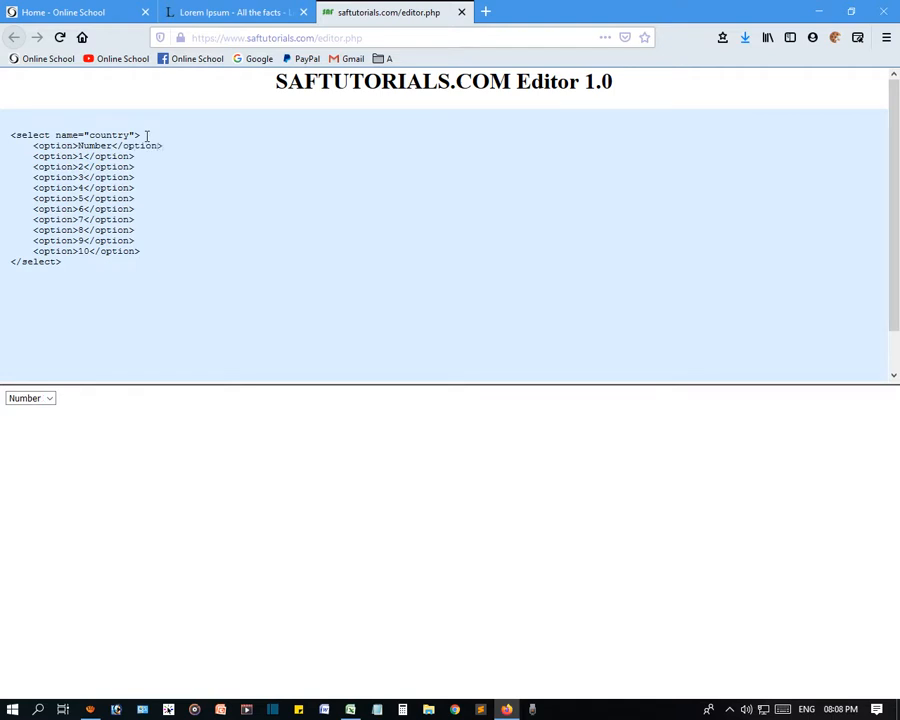
left_click(48, 398)
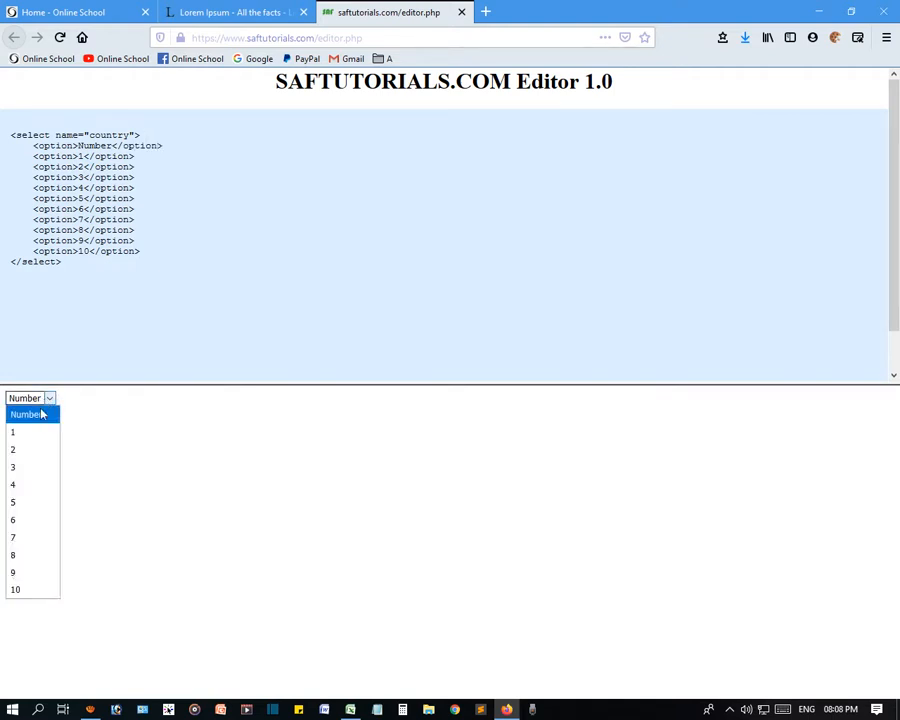
left_click(110, 585)
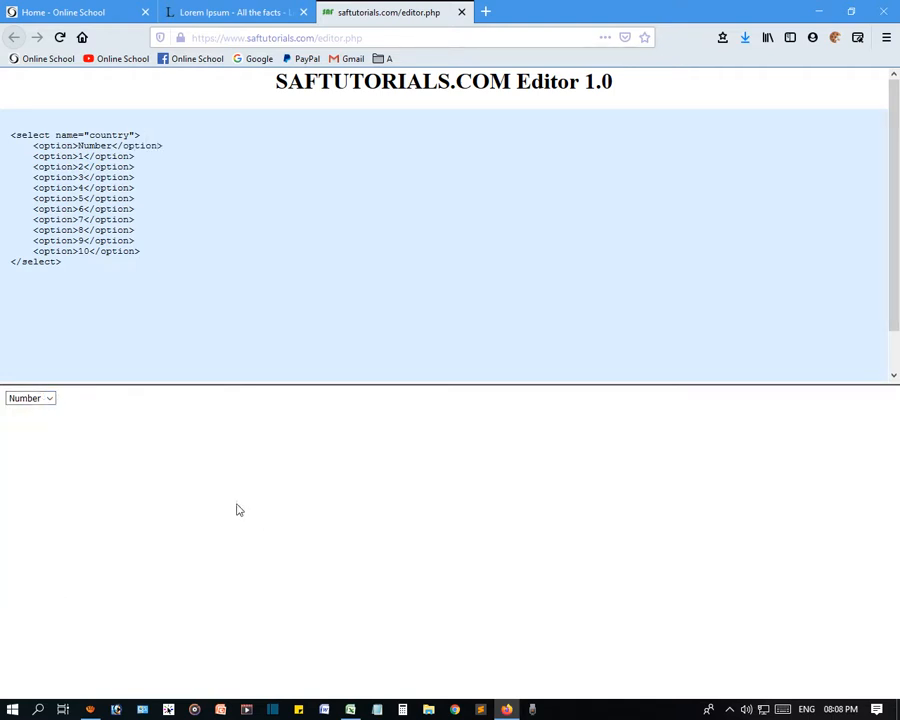
left_click(48, 398)
left_click(168, 548)
Switch back to Excel, highlight the number list in M4:M14 and select the empty cell C3.
left_click(351, 708)
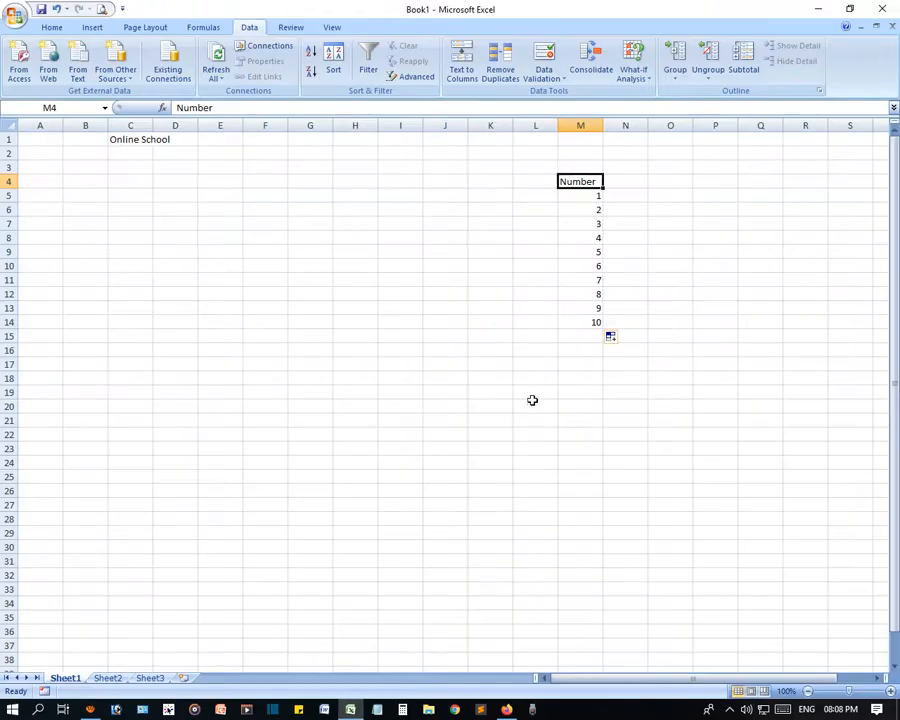
left_click(545, 320)
left_click_drag(576, 183, 582, 319)
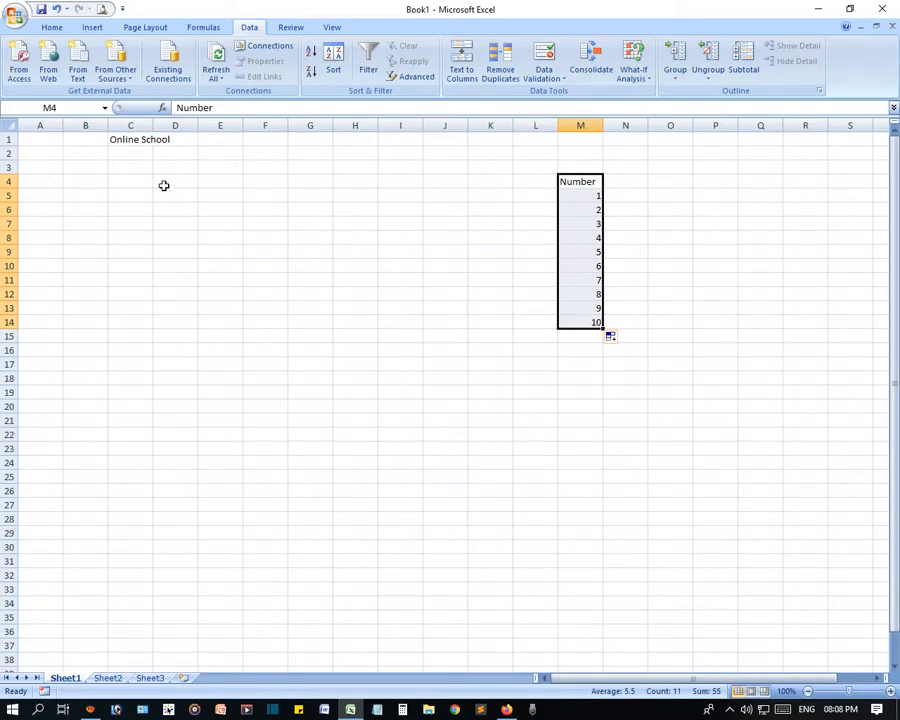
left_click(128, 177)
left_click(126, 167)
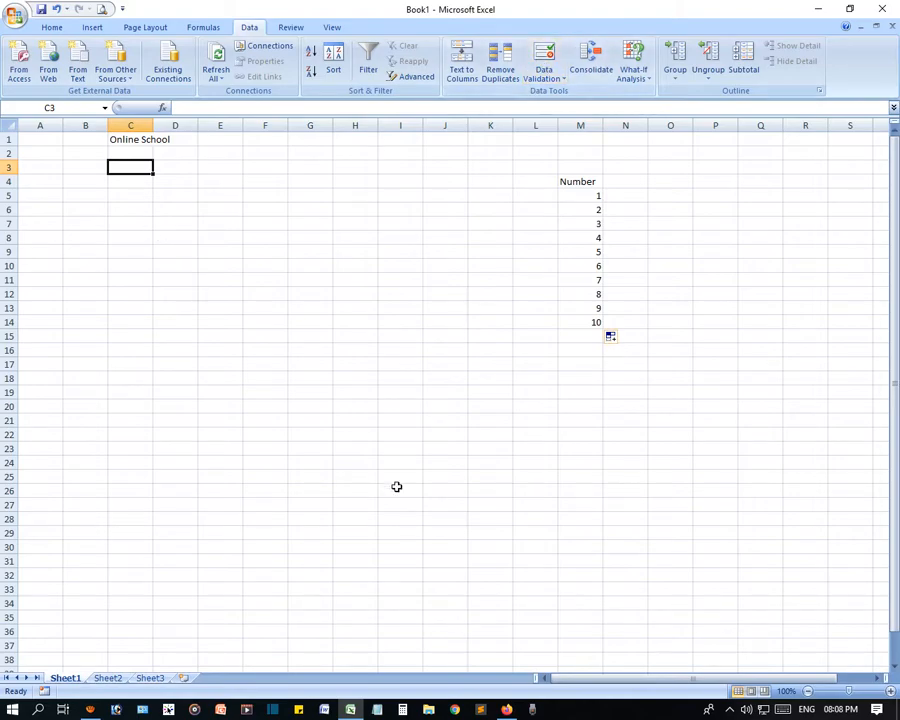
Switch to Firefox and view the options of the edited dropdown again.
left_click(507, 709)
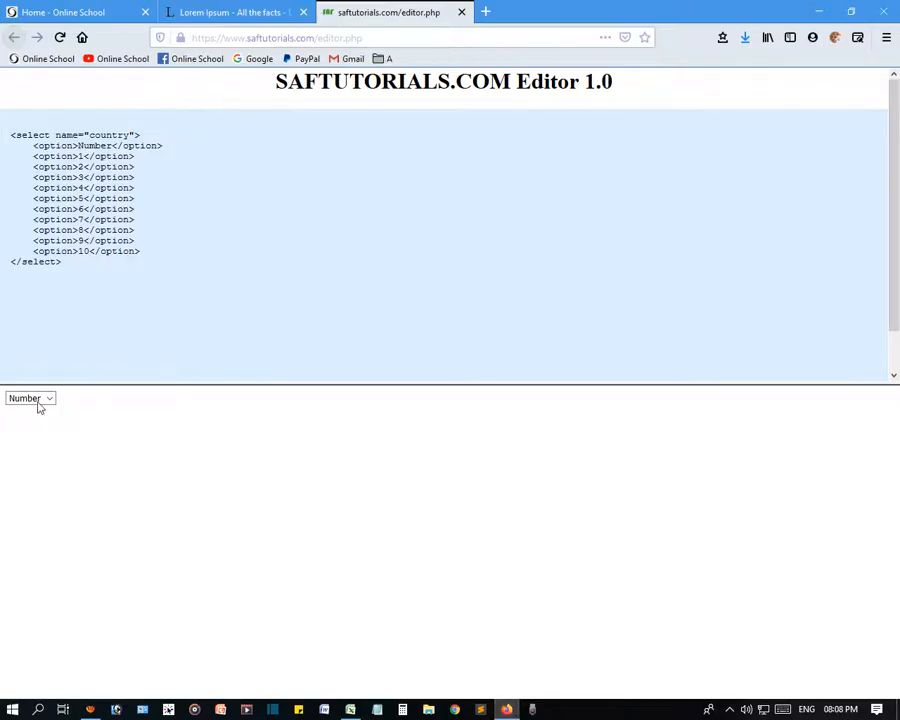
left_click(38, 401)
left_click(231, 462)
Switch to Excel and apply data validation to cell C3 that allows a List with source =$M$4:$M$14.
left_click(350, 709)
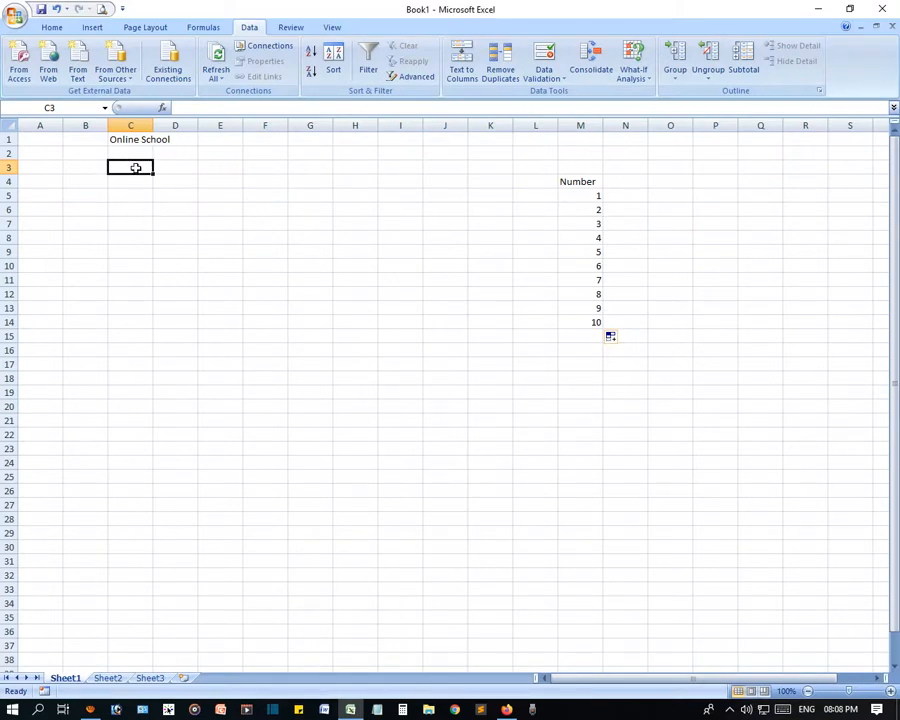
left_click(159, 235)
left_click(130, 167)
left_click(545, 66)
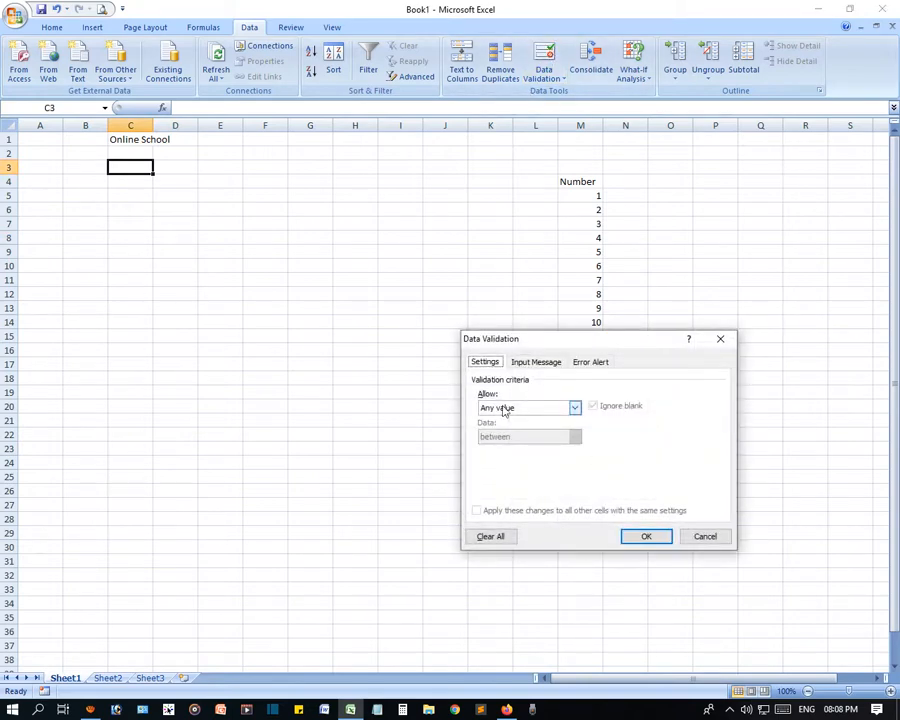
left_click(575, 407)
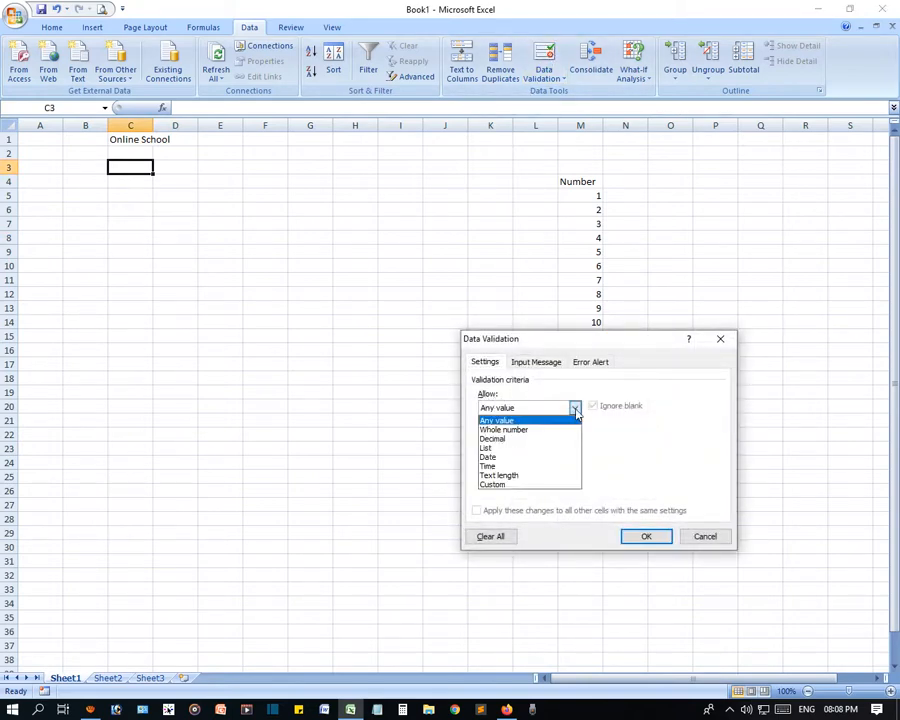
left_click(493, 449)
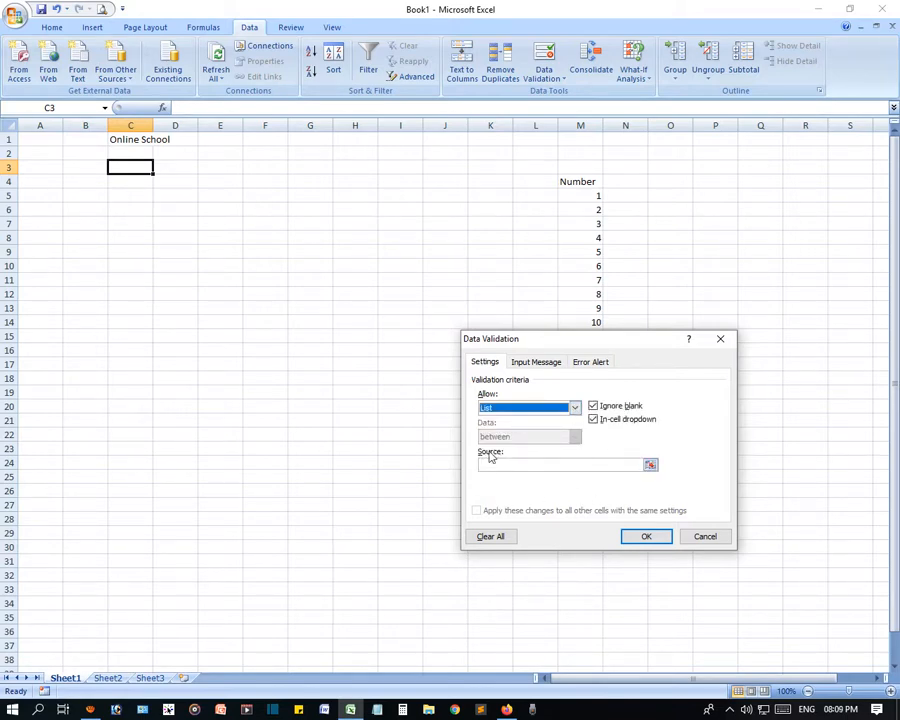
left_click(650, 466)
left_click_drag(578, 181, 587, 322)
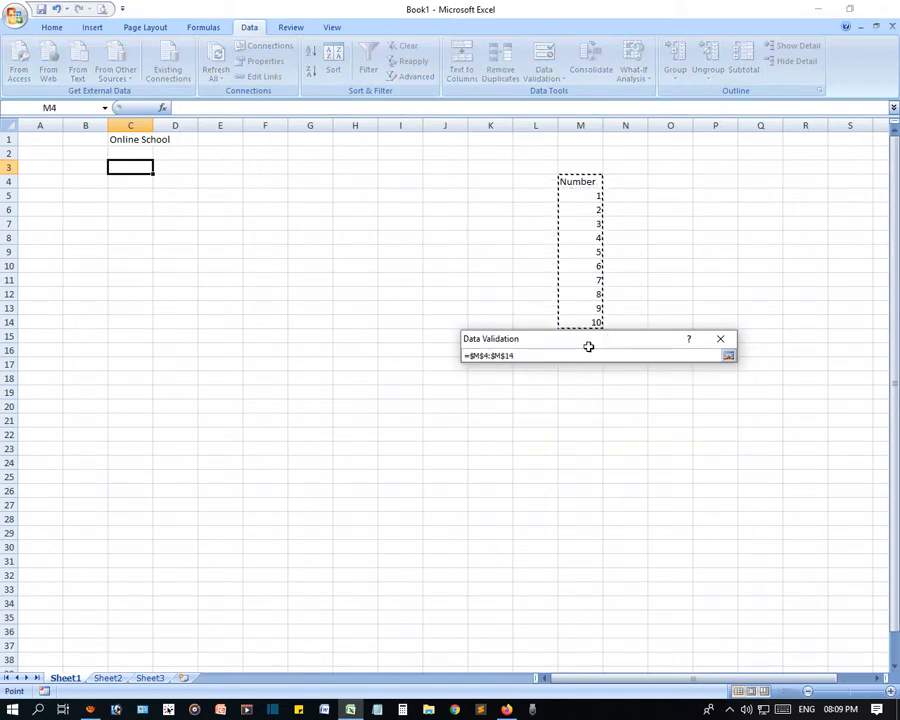
left_click(729, 356)
left_click(638, 540)
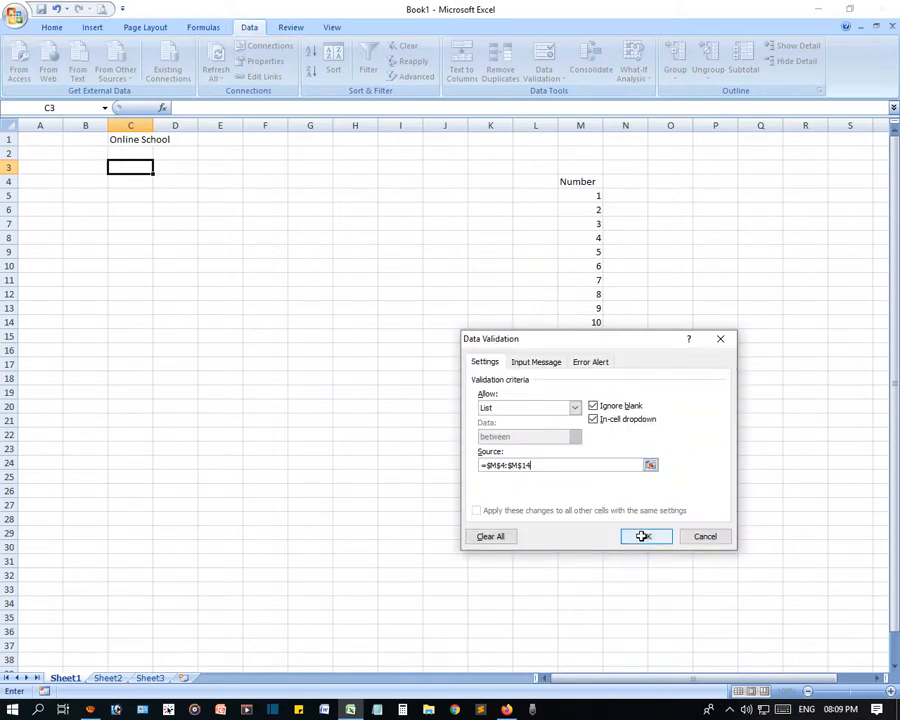
Look through the new dropdown list in cell C3 and choose 4 from it.
left_click(211, 265)
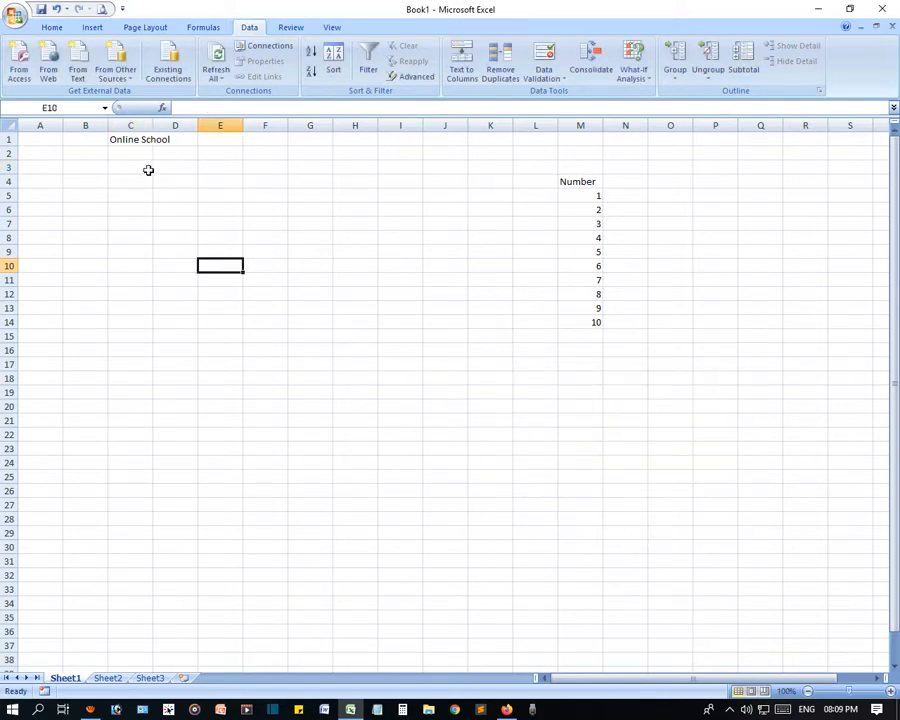
left_click(128, 166)
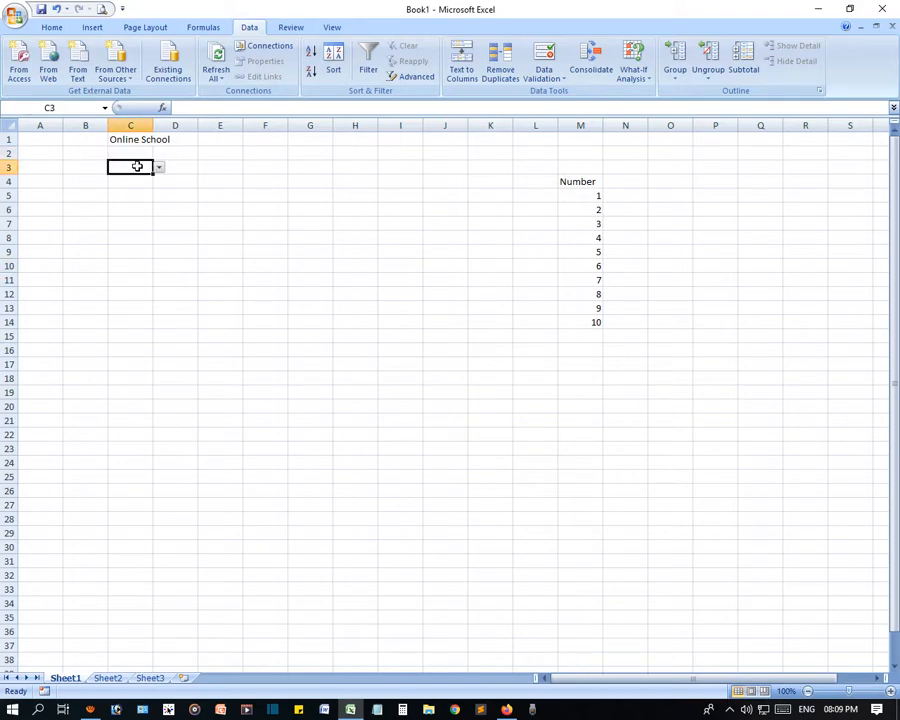
left_click(158, 169)
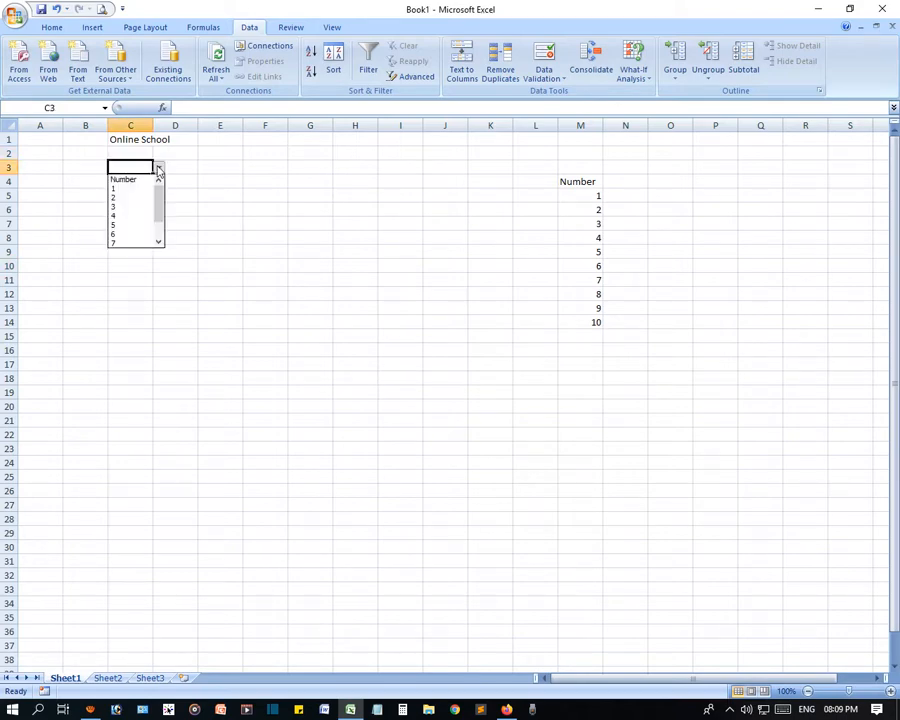
mouse_move(157, 200)
left_mouse_down()
mouse_move(157, 249)
mouse_move(157, 192)
left_mouse_up()
left_click(121, 214)
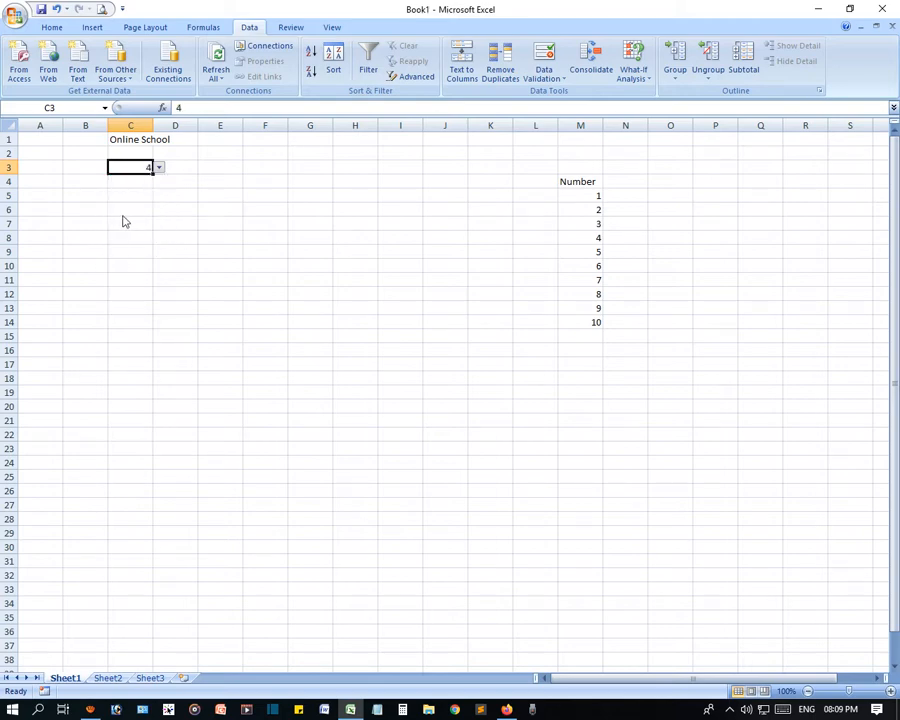
Change the C3 selection through its dropdown, first to 10 and finally to 7.
left_click(159, 168)
left_click(130, 238)
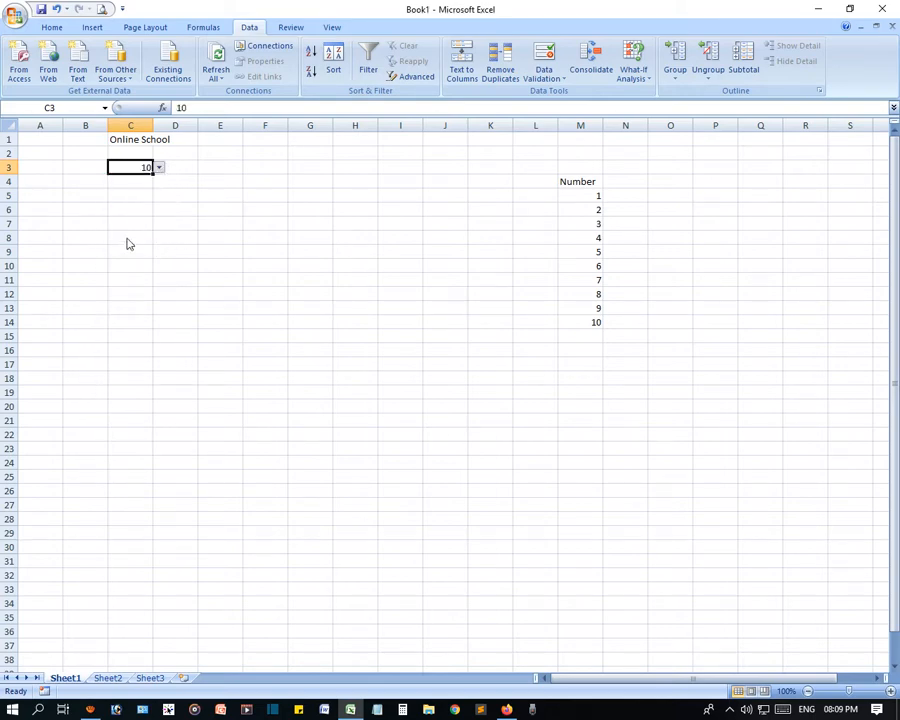
left_click(159, 168)
left_click(130, 206)
left_click(158, 169)
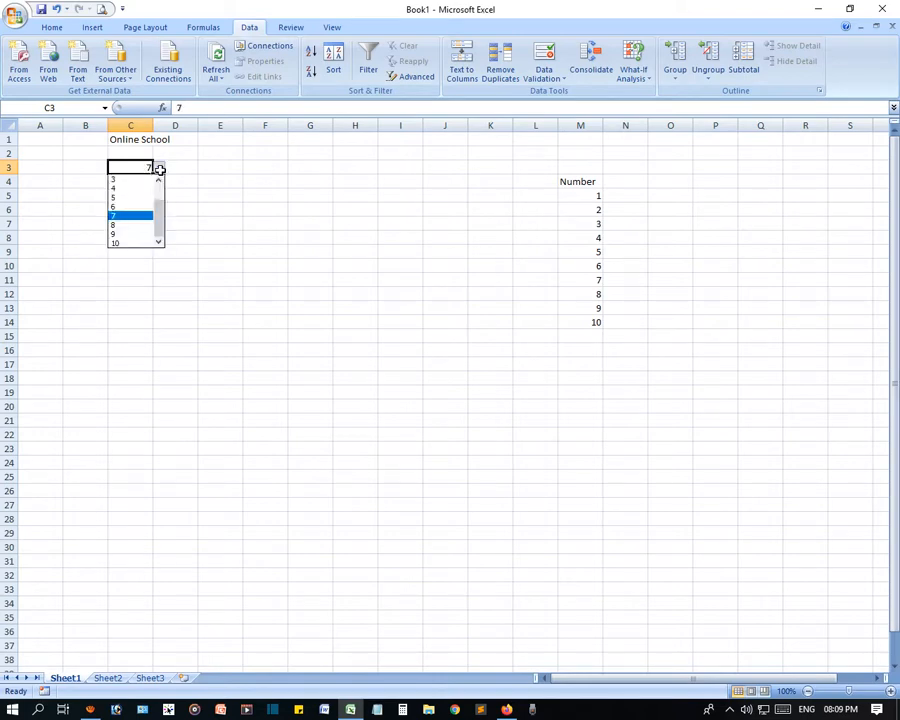
left_click(216, 218)
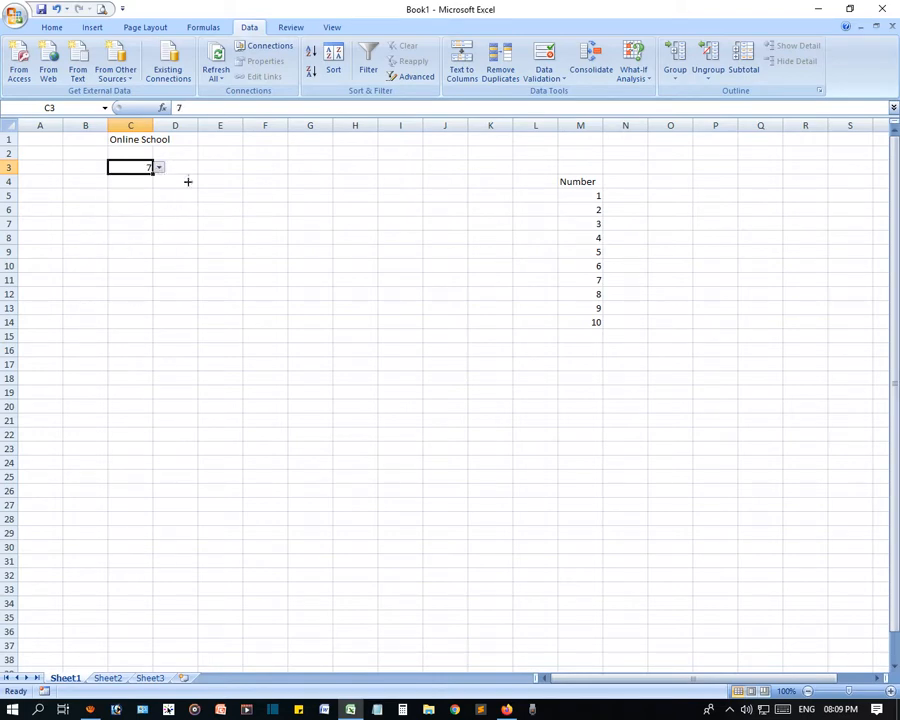
Clear the selected value from the dropdown cell C3.
left_click(356, 221)
left_click(582, 181)
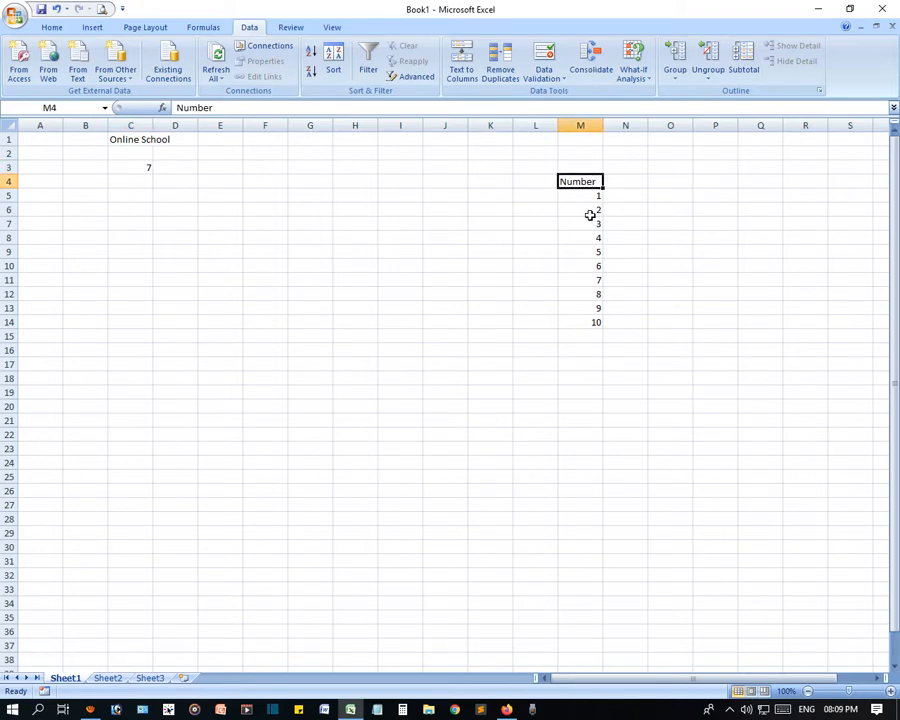
left_click(144, 167)
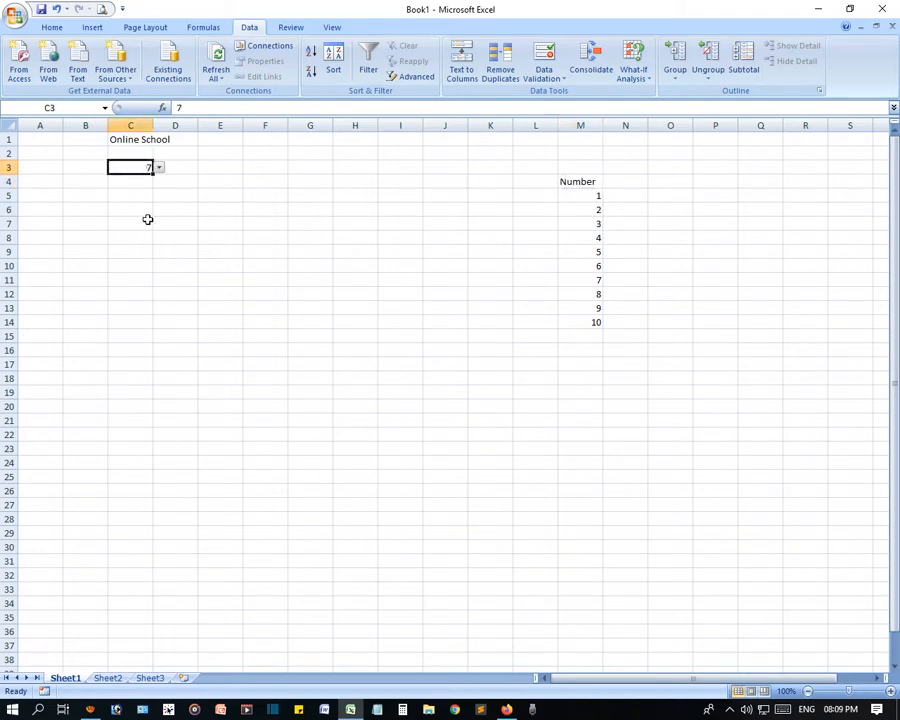
left_click(185, 293)
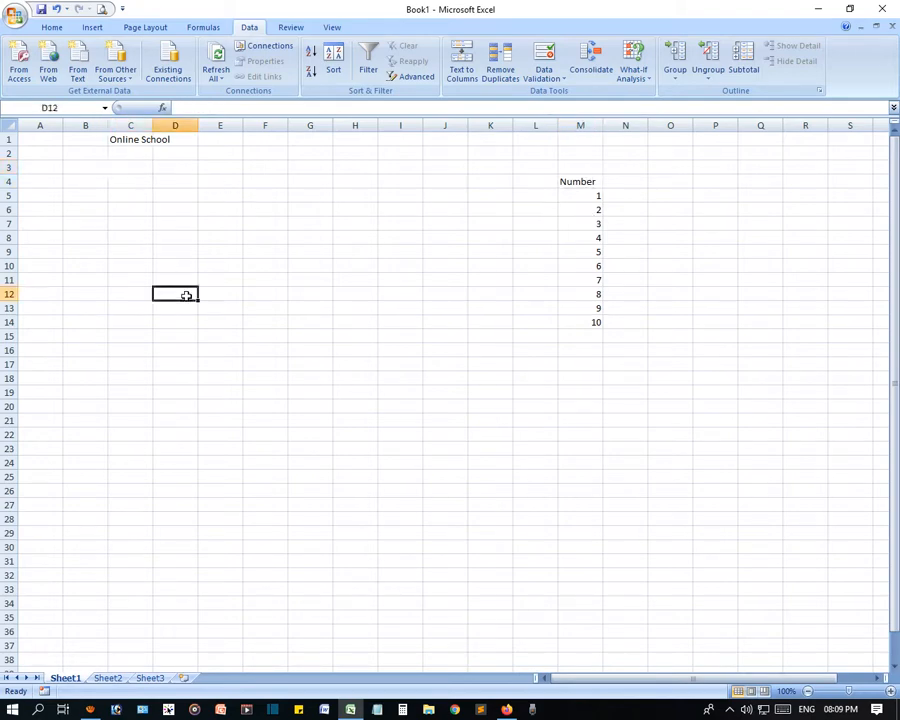
left_click(132, 167)
Switch to Firefox and view the options of the web dropdown for comparison.
key("alt+Tab")
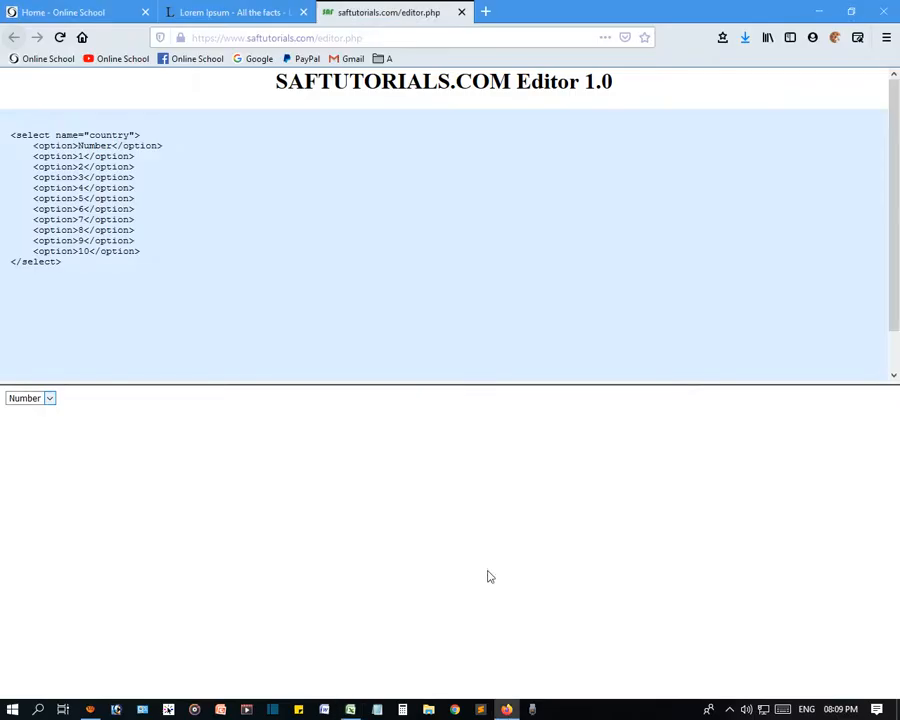
left_click(33, 400)
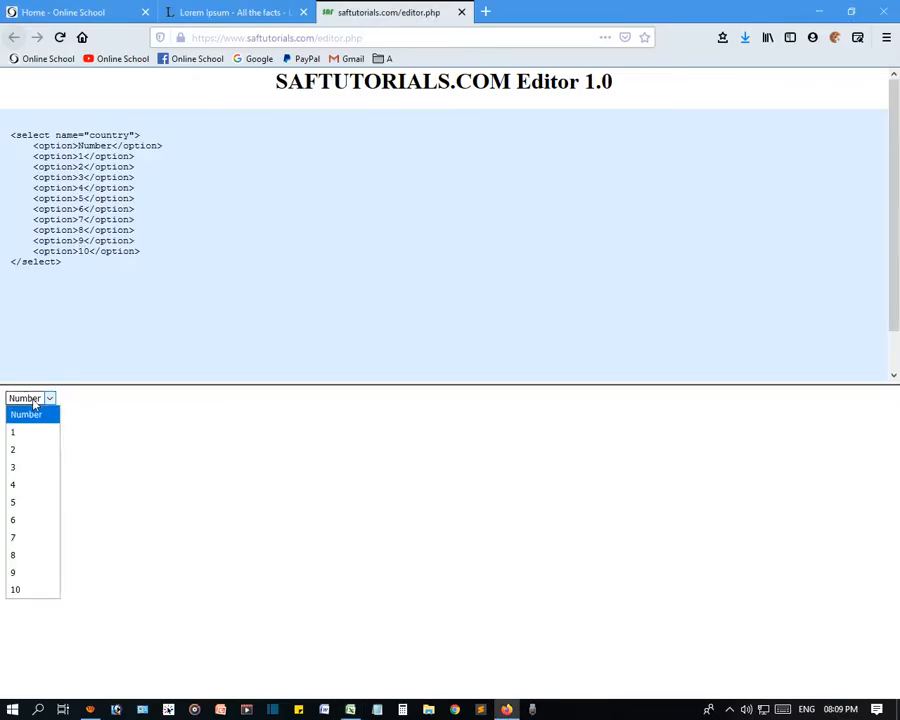
left_click(137, 463)
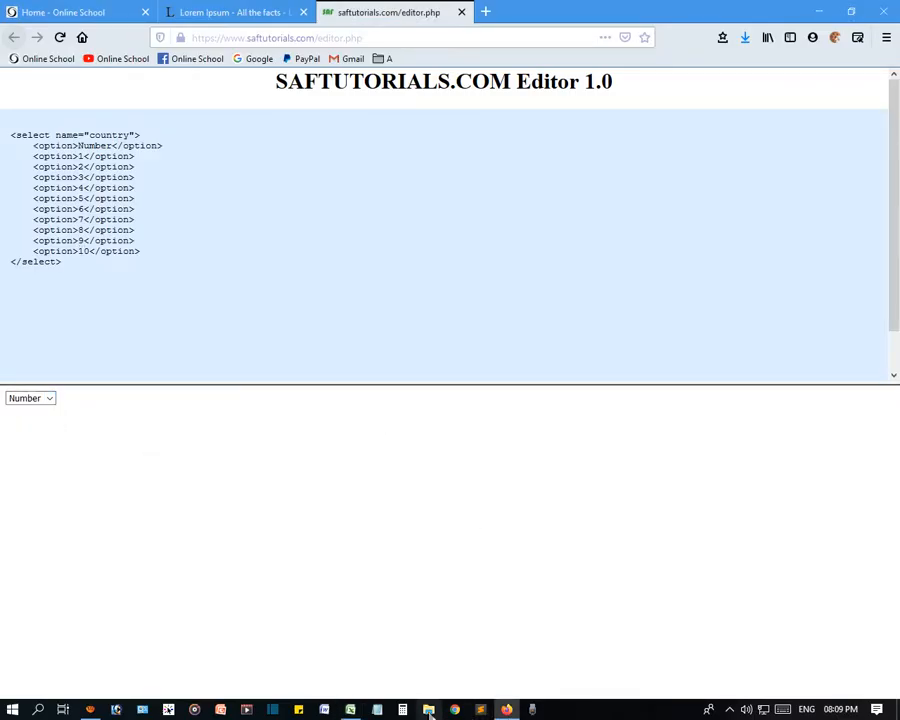
Switch back to Excel and delete the Number heading from cell M4.
left_click(352, 710)
left_click(565, 183)
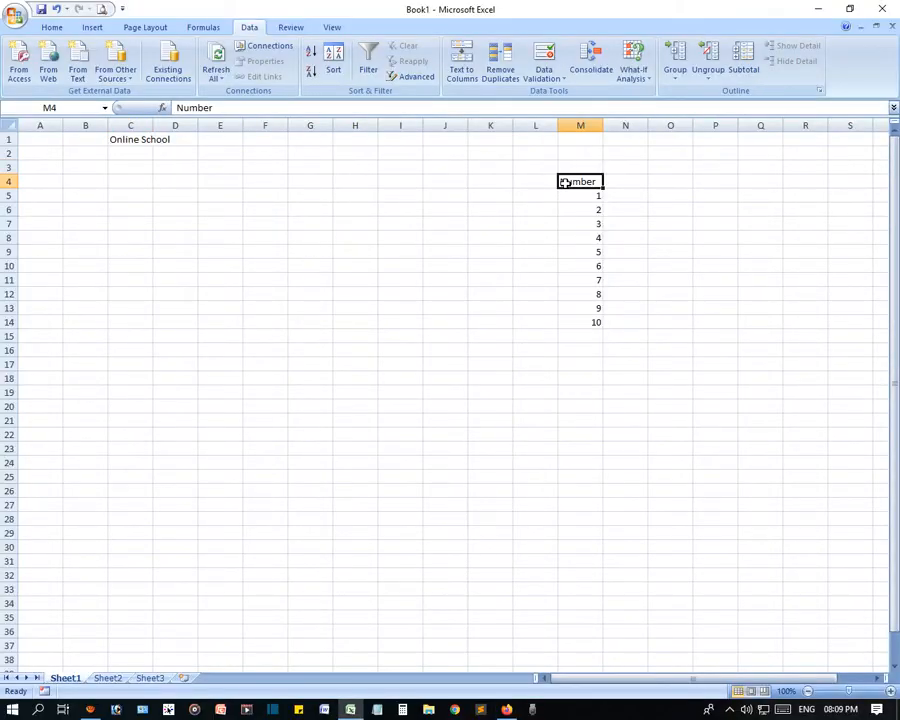
key("Delete")
left_click(182, 394)
Check the entries of the C3 dropdown and choose its blank first entry.
left_click(132, 166)
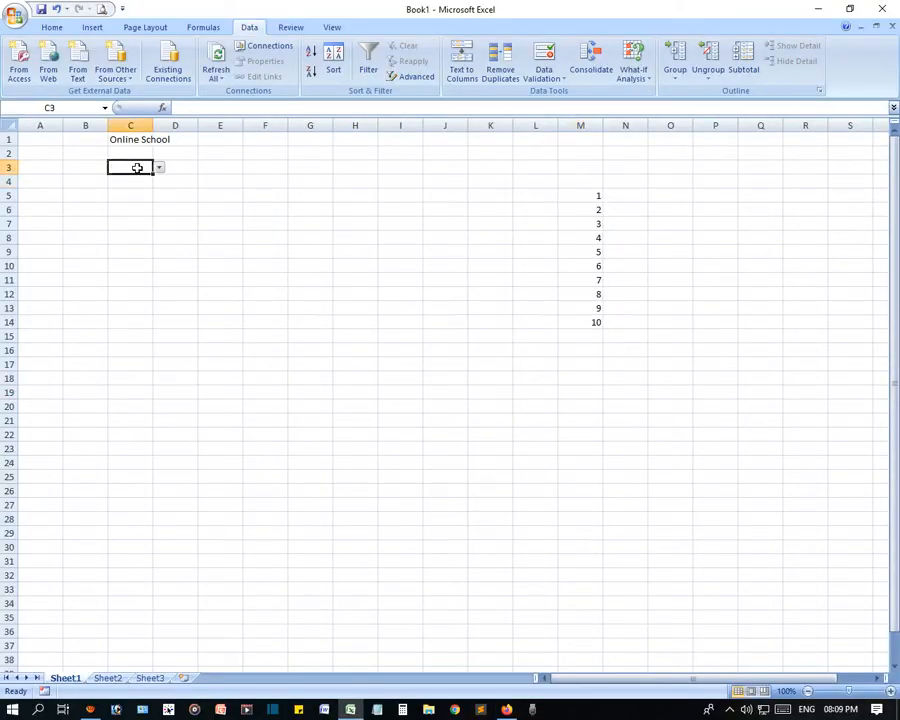
left_click(158, 167)
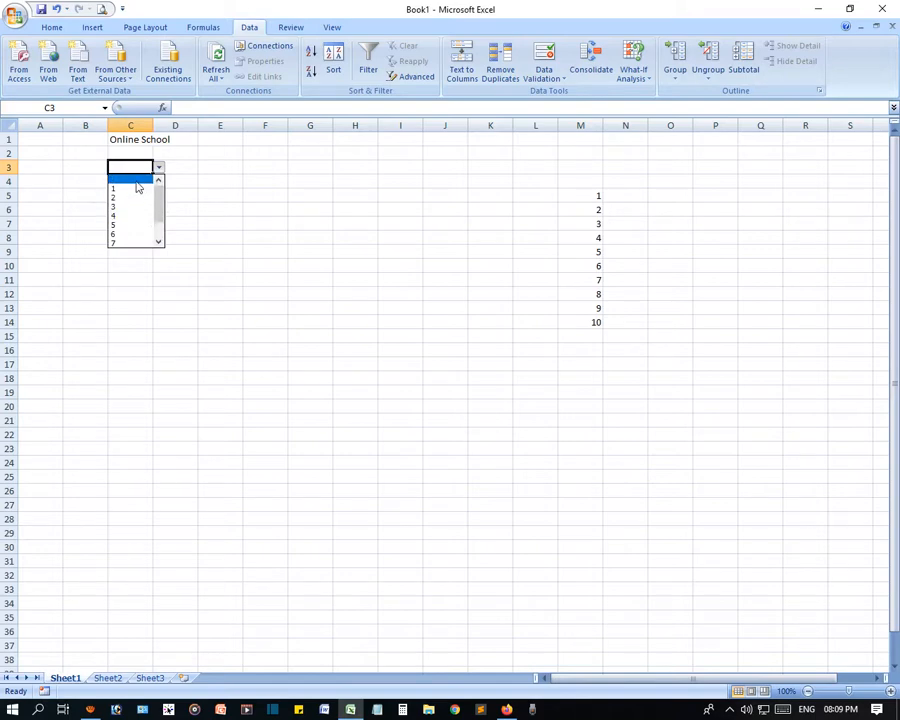
left_click(137, 181)
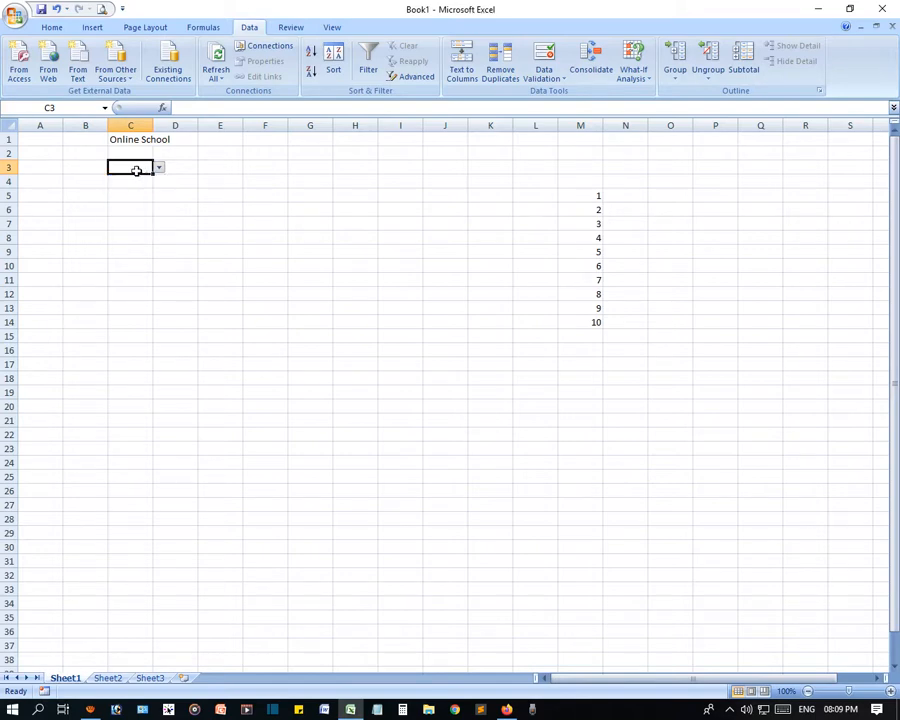
Try to enter the text Number directly in the validated cell C3.
type("Number")
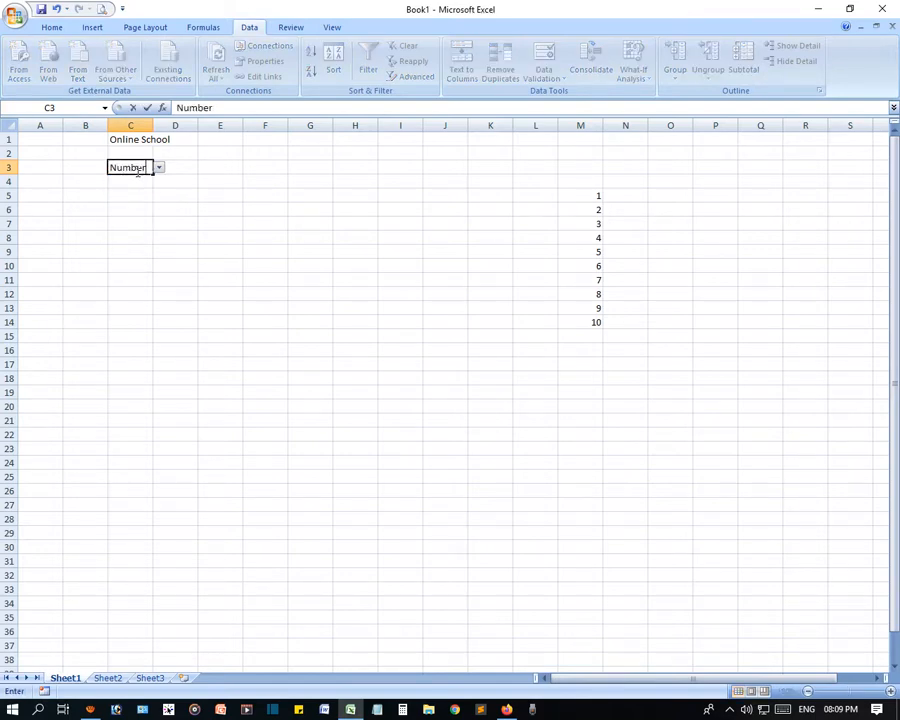
key("Return")
left_click(395, 394)
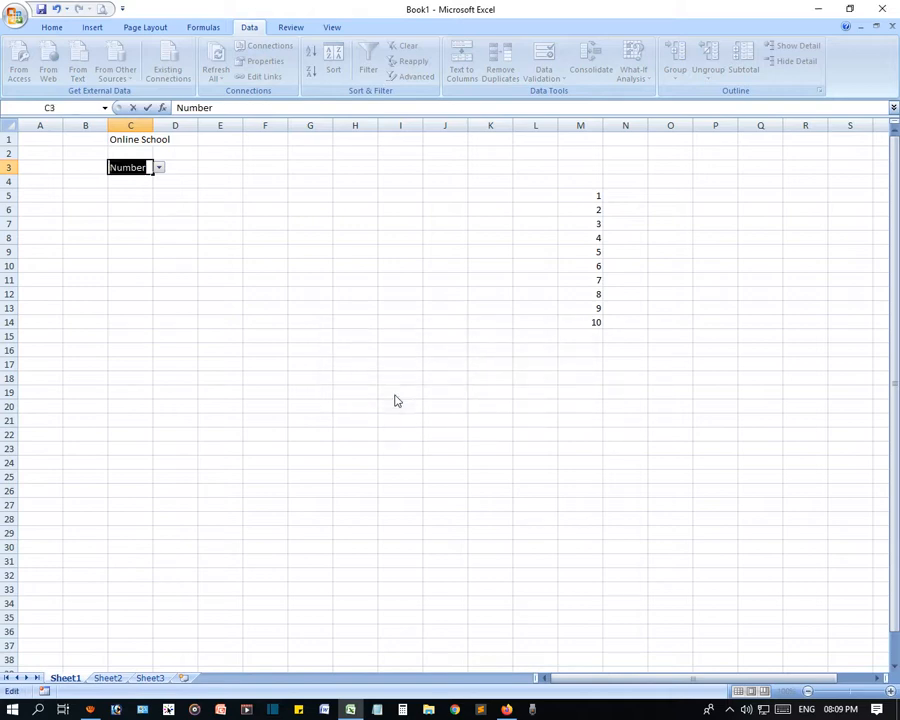
key("Return")
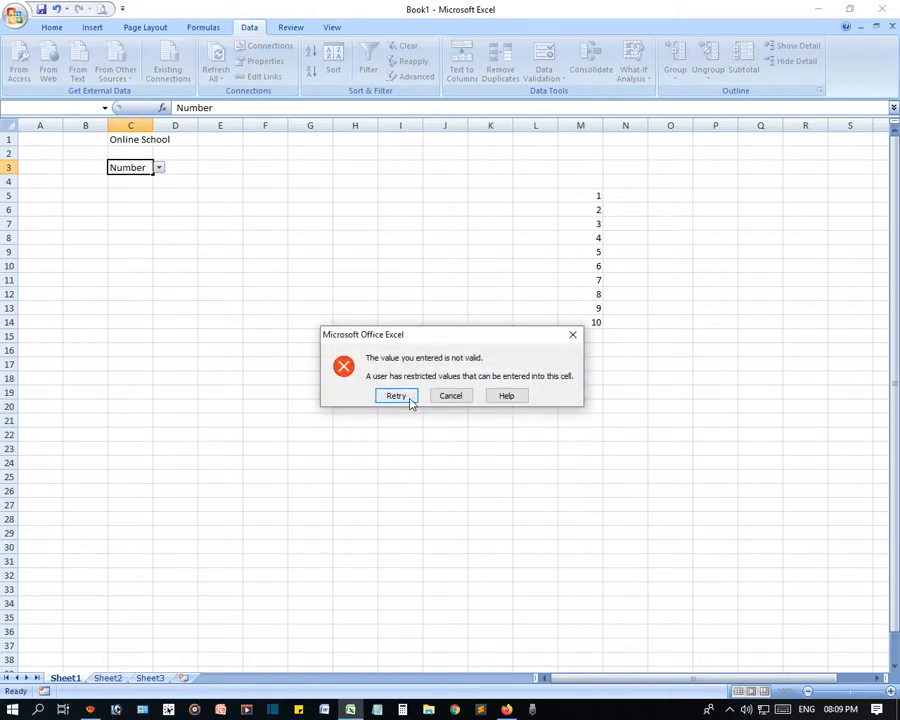
key("Escape")
left_click(404, 390)
left_click(338, 240)
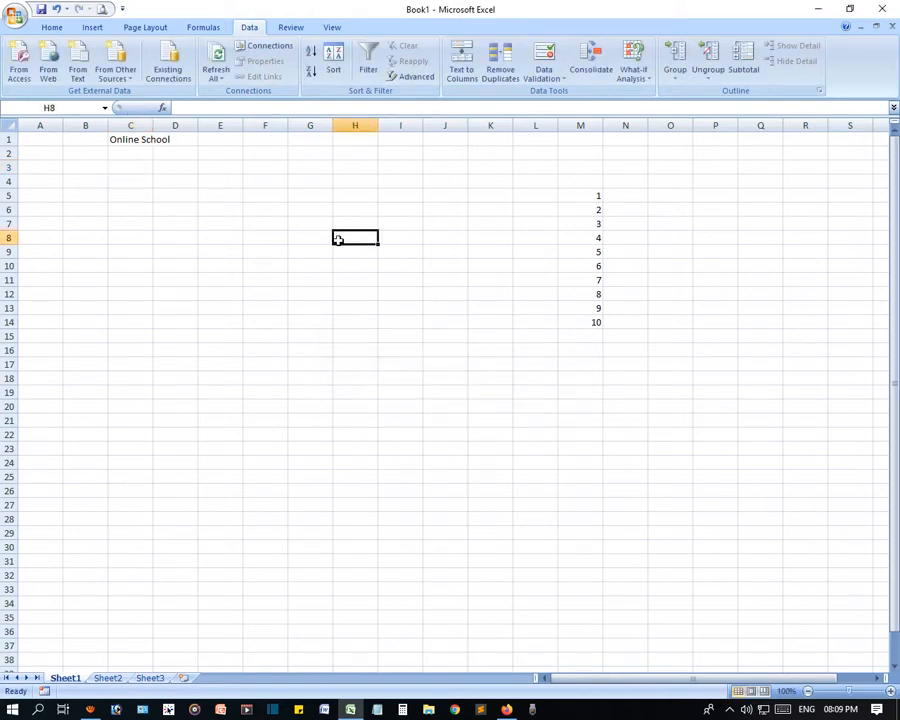
Fill cell G5 with yellow.
left_click(302, 194)
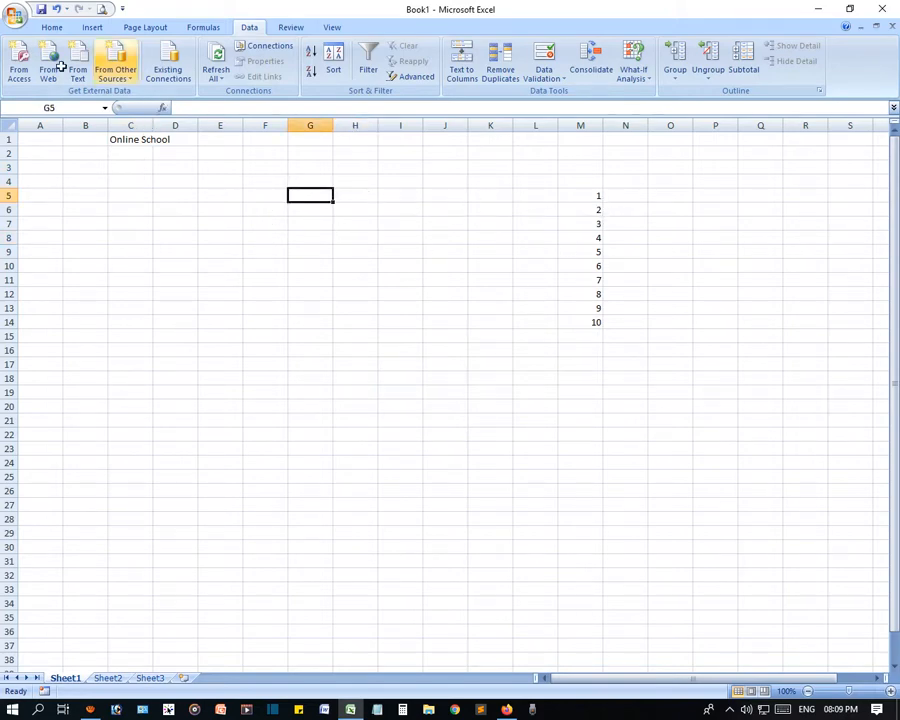
left_click(44, 28)
left_click(206, 71)
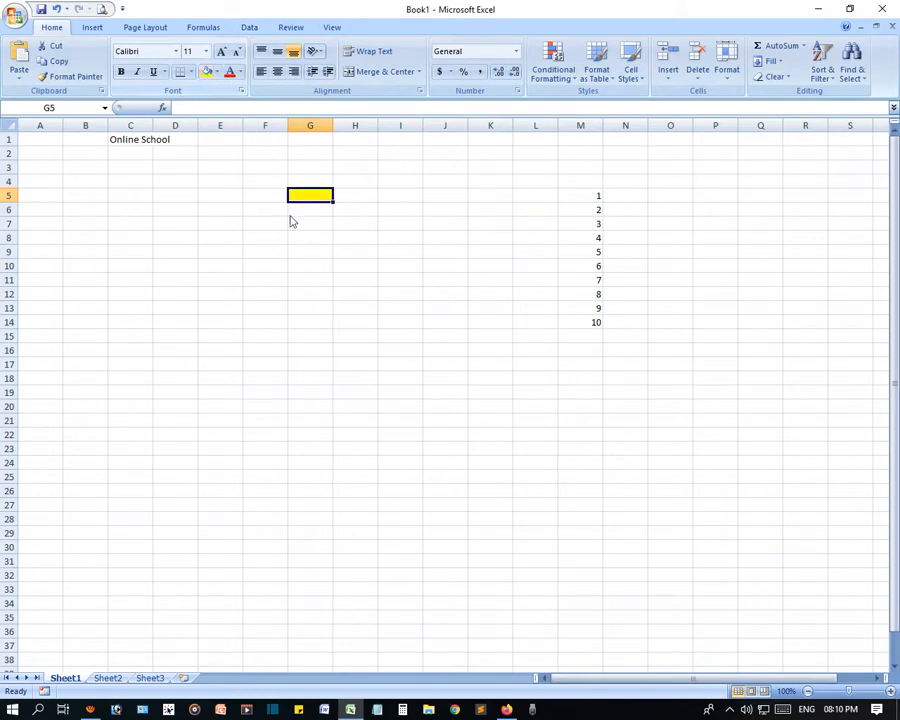
left_click(310, 251)
left_click(317, 195)
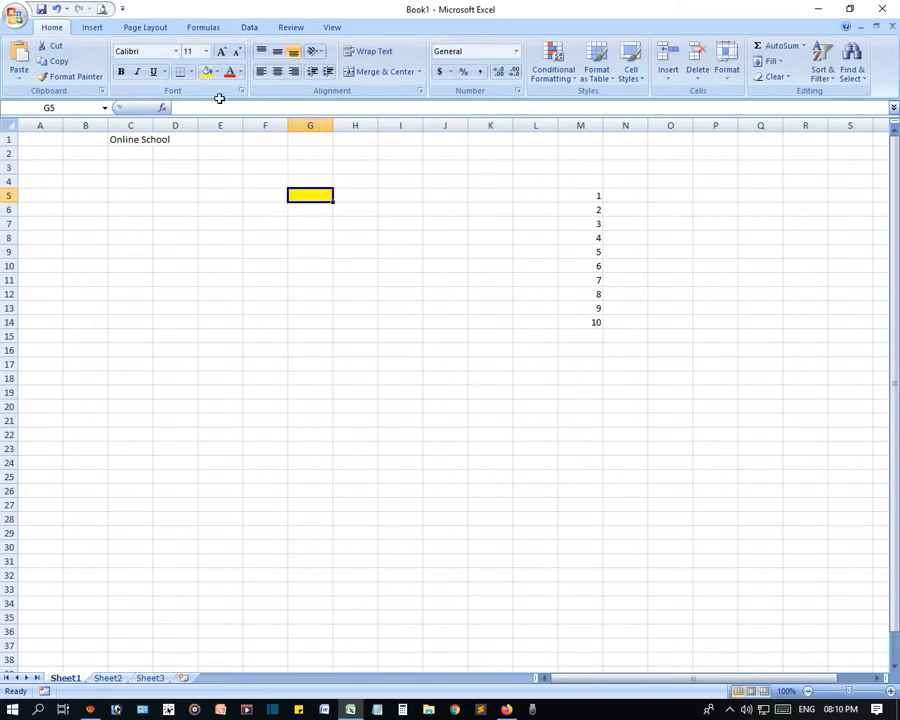
Enter the text Number in the yellow cell G5.
left_click_drag(583, 195, 580, 320)
left_click(320, 193)
type("Number")
key("Return")
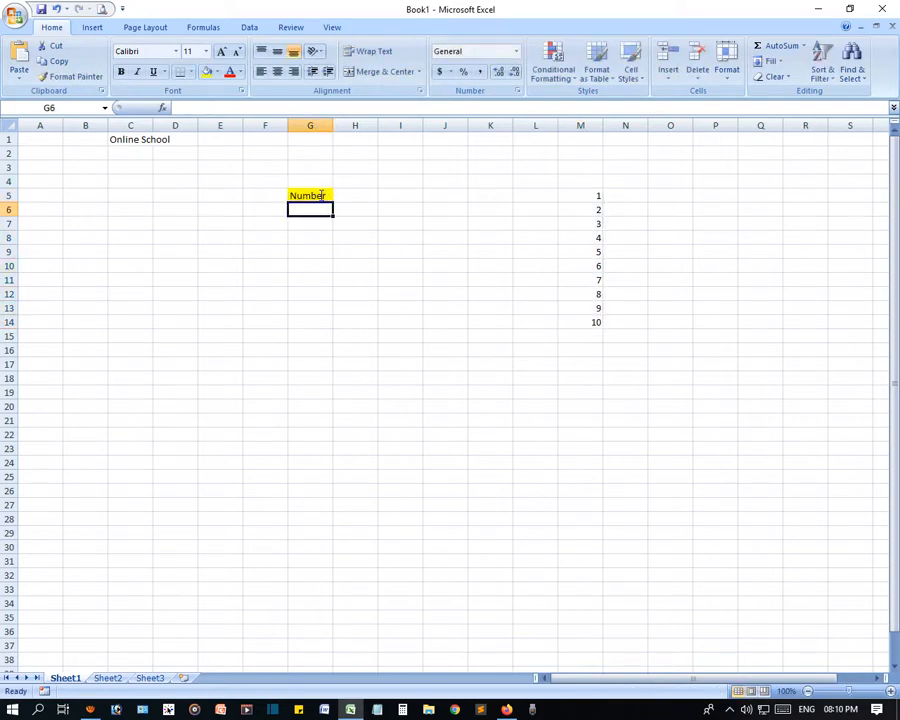
Apply a List data validation to cell G5 using the range M5:M14 as its source.
left_click(319, 195)
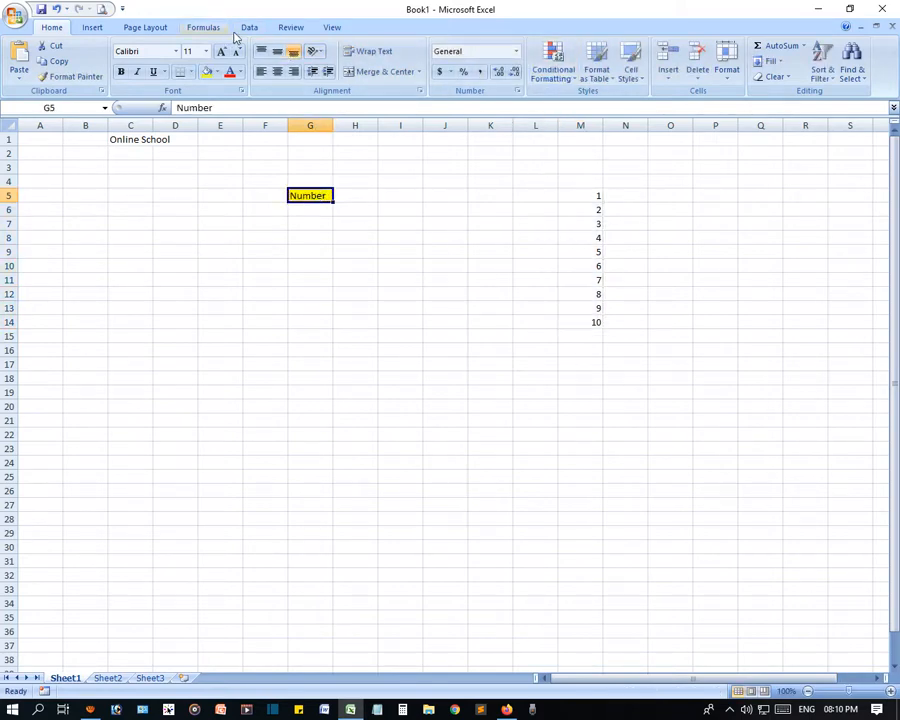
left_click(249, 28)
left_click(542, 70)
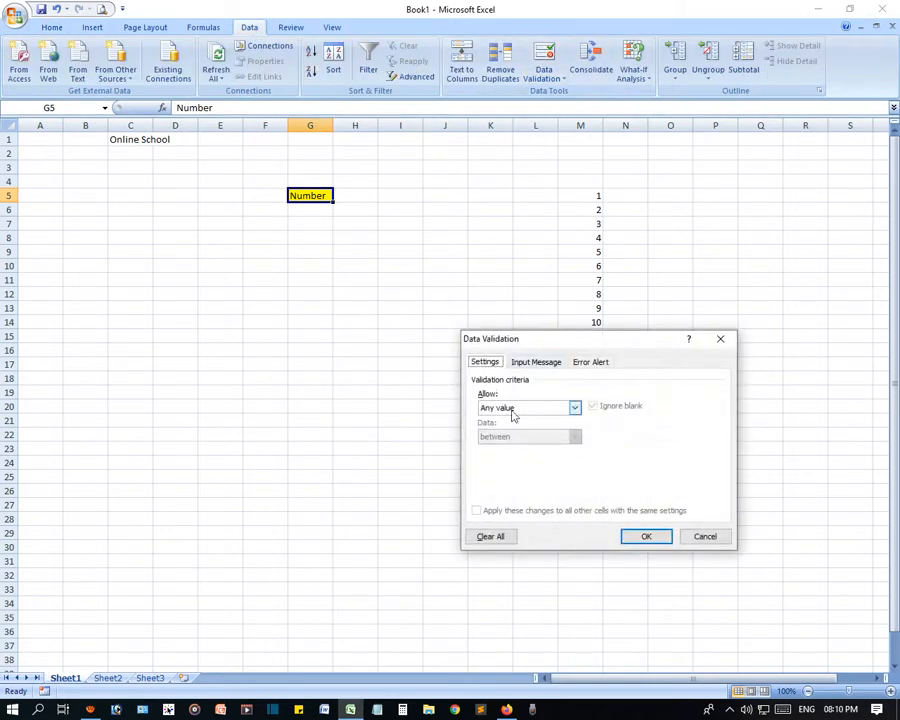
left_click(575, 407)
left_click(512, 450)
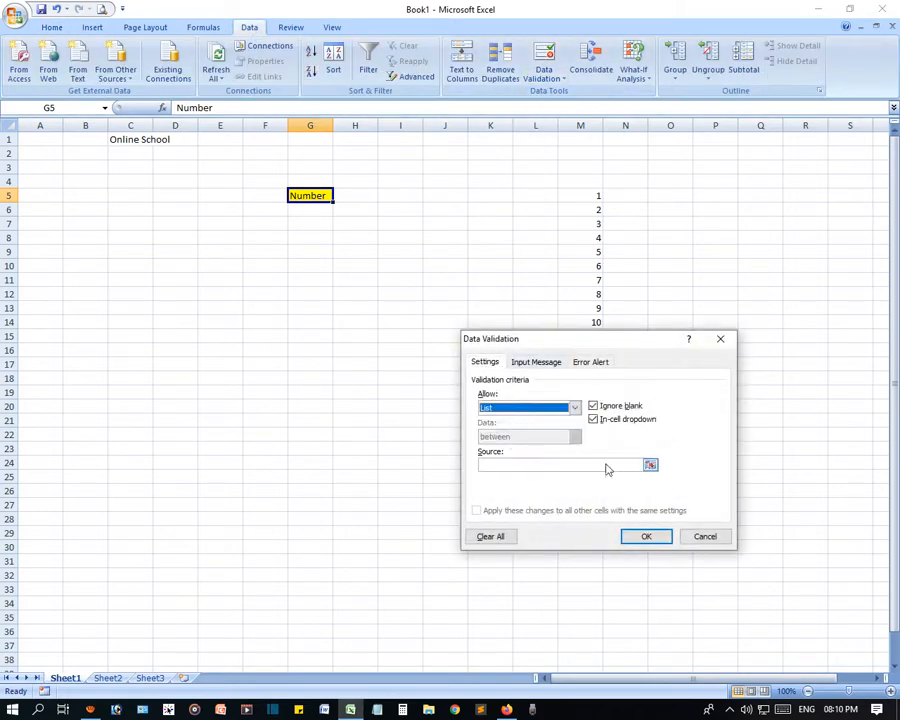
left_click(650, 466)
left_click_drag(590, 200, 592, 316)
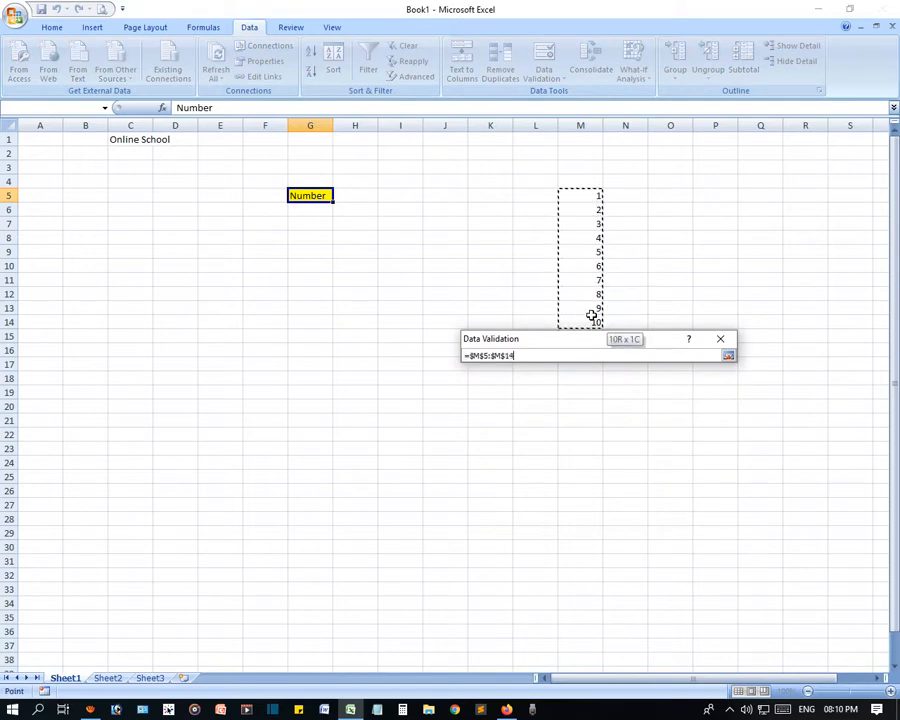
left_click(729, 355)
left_click(647, 536)
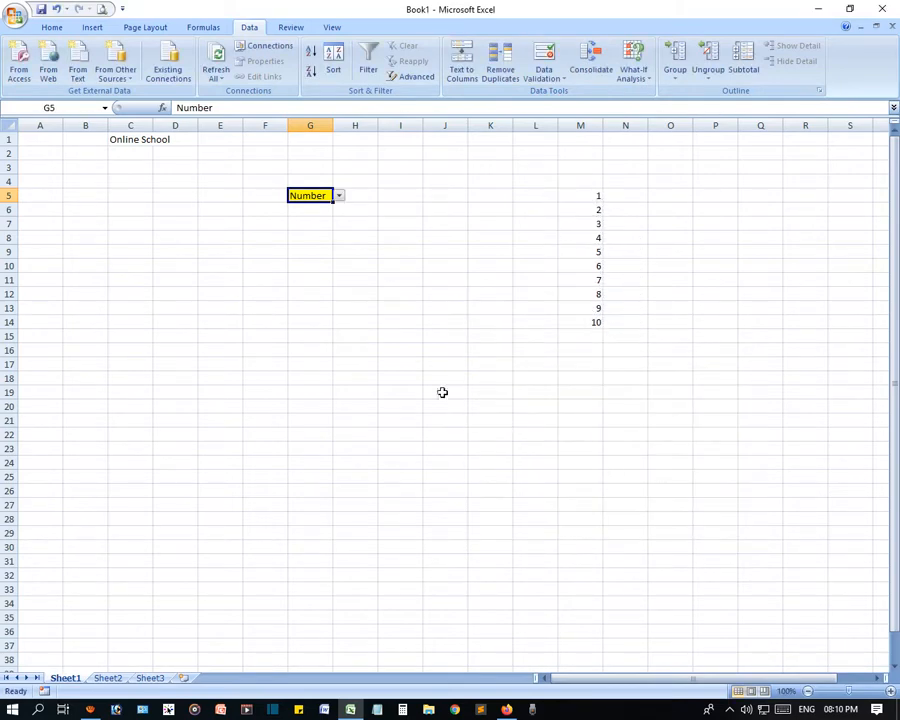
Test the dropdown in cell G5 by choosing 8 and after that 5.
left_click(410, 364)
left_click(307, 195)
left_click(339, 195)
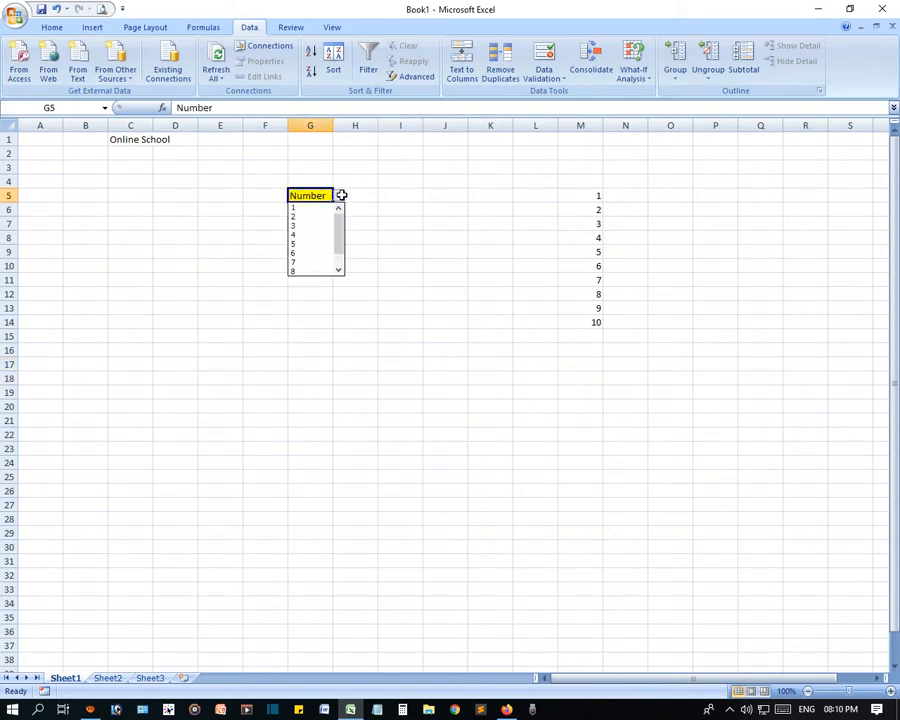
left_click(307, 272)
left_click(338, 199)
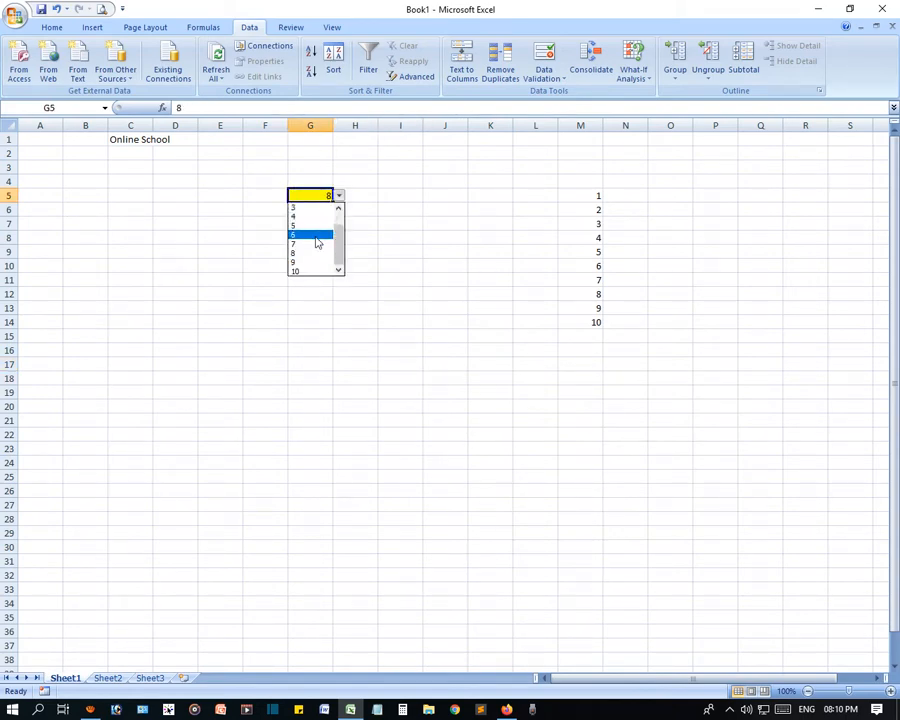
left_click(315, 225)
Choose 2 from the dropdown in cell G5 and recheck its list entries.
left_click(339, 196)
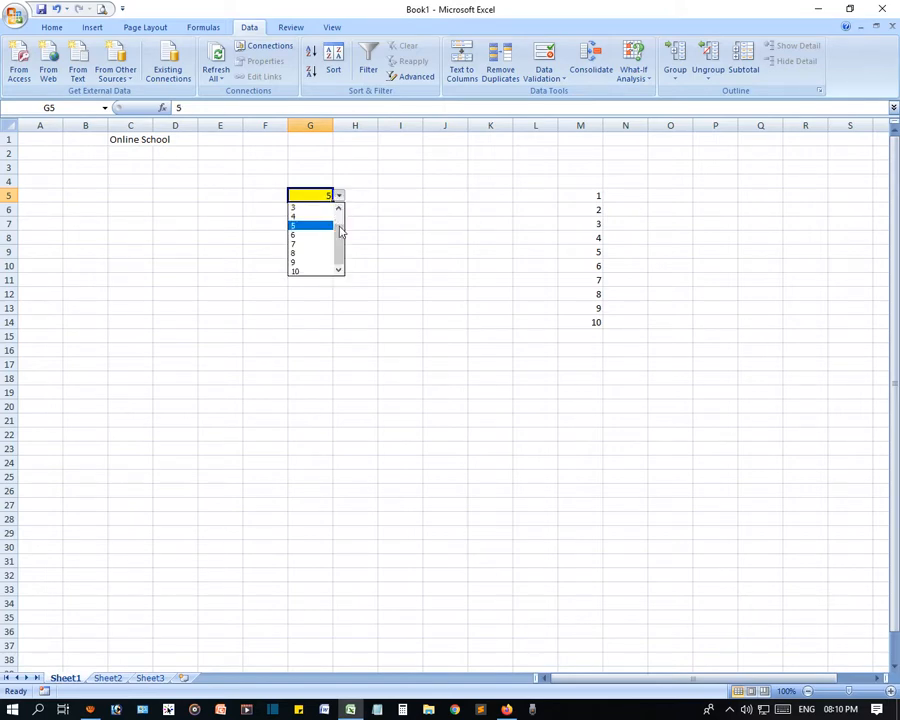
left_click(315, 218)
left_click(354, 280)
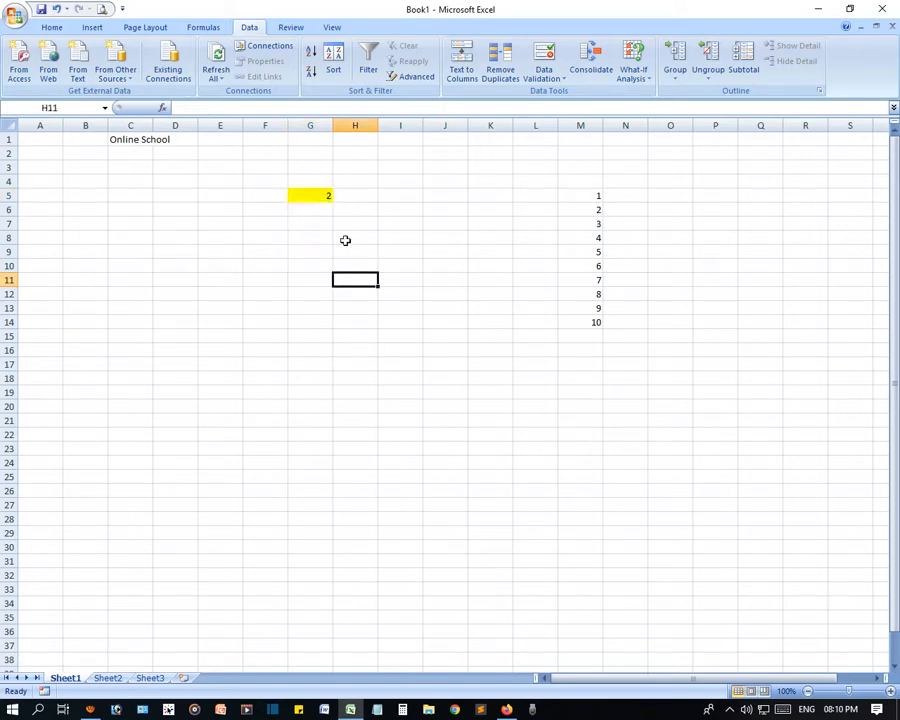
left_click(322, 195)
left_click(339, 196)
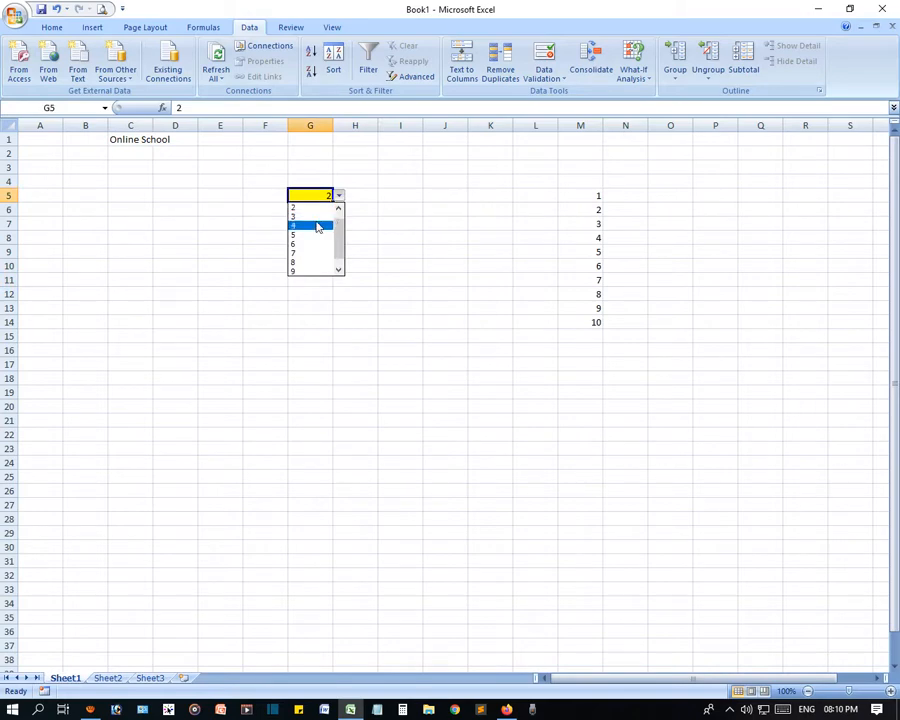
left_click(318, 219)
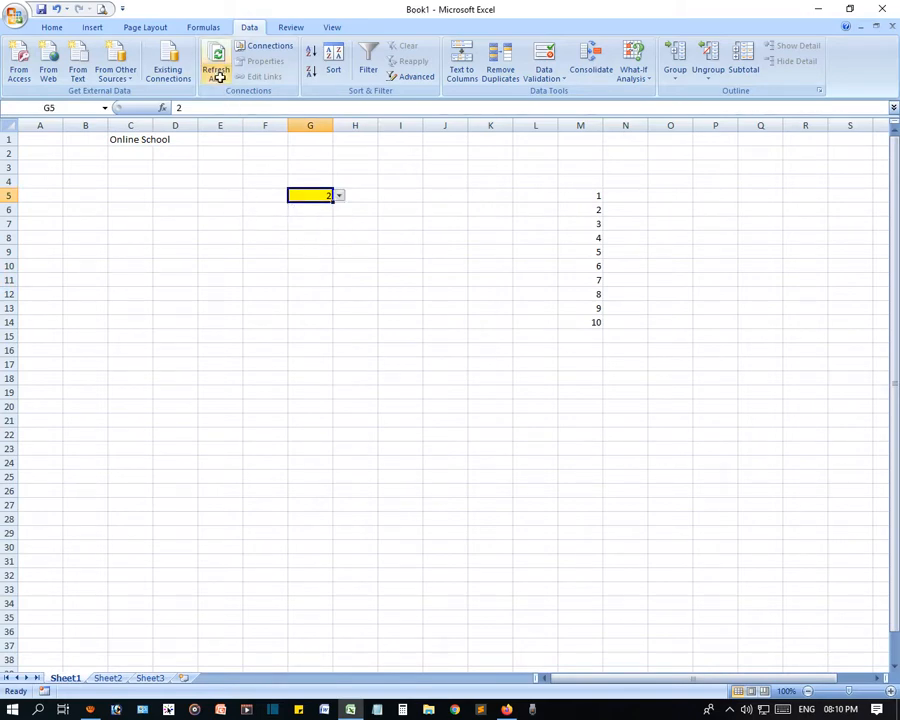
left_click(364, 278)
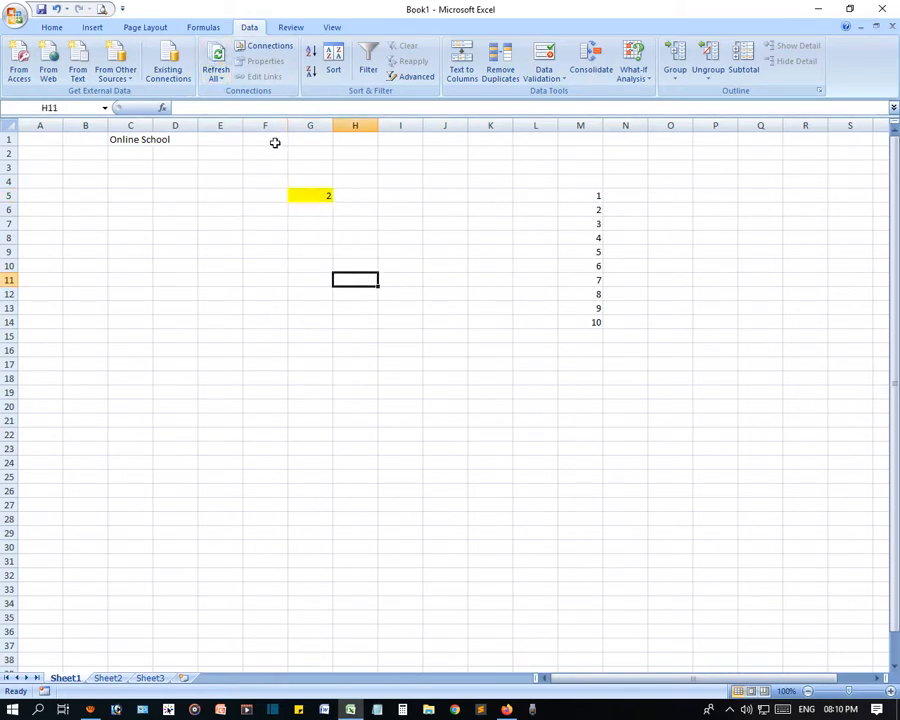
Fill the empty cell B10 with yellow.
left_click(222, 86)
left_click(232, 100)
left_click(128, 262)
left_click(74, 262)
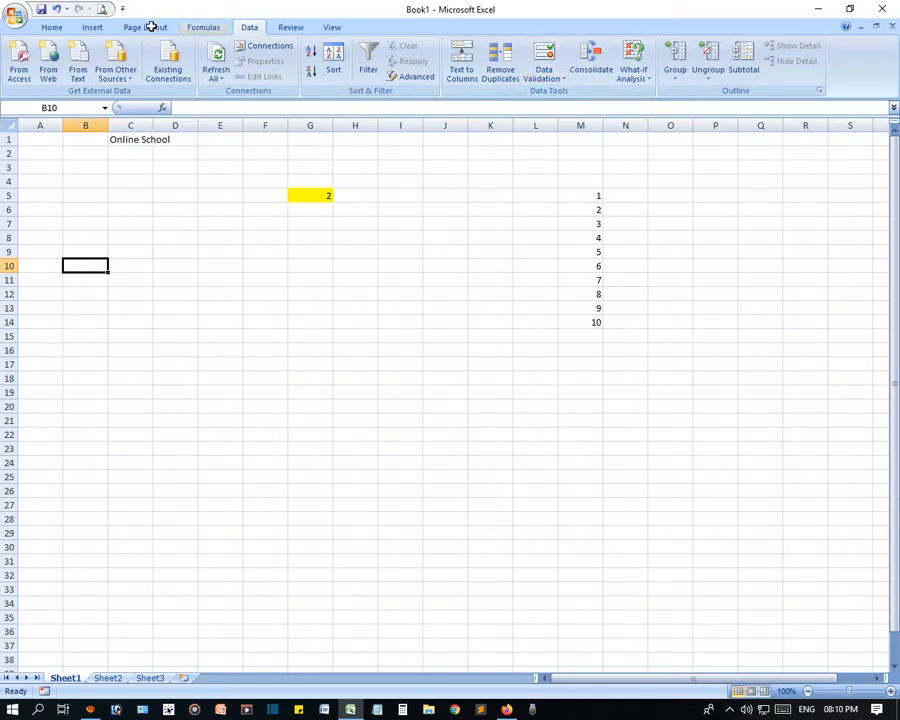
left_click(54, 28)
left_click(206, 74)
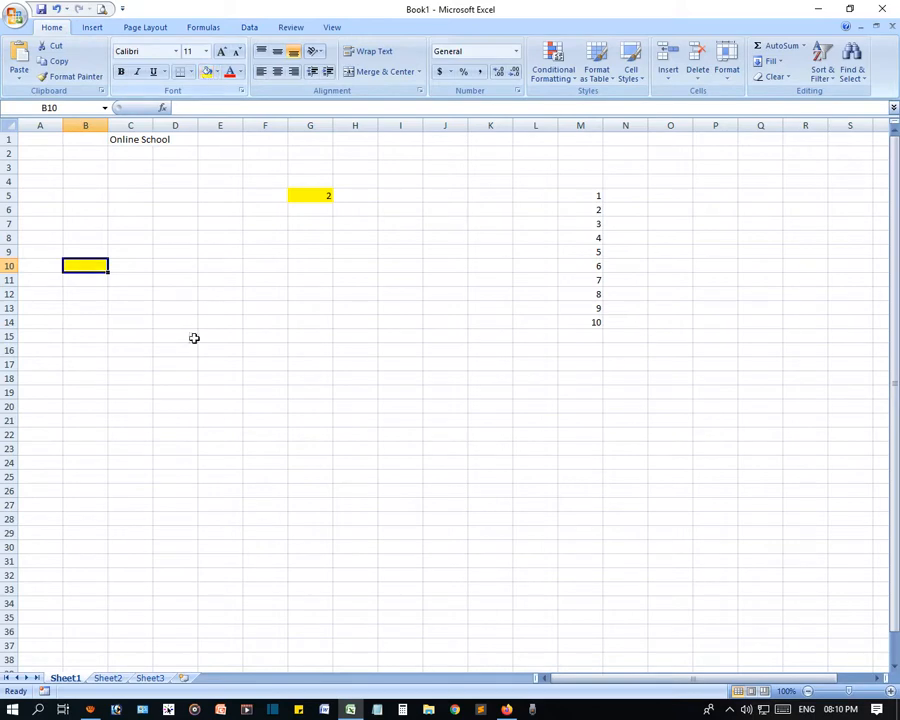
left_click(193, 336)
Apply a Text length data validation to cell B10, between a minimum of 5 and a maximum of 10.
left_click(90, 262)
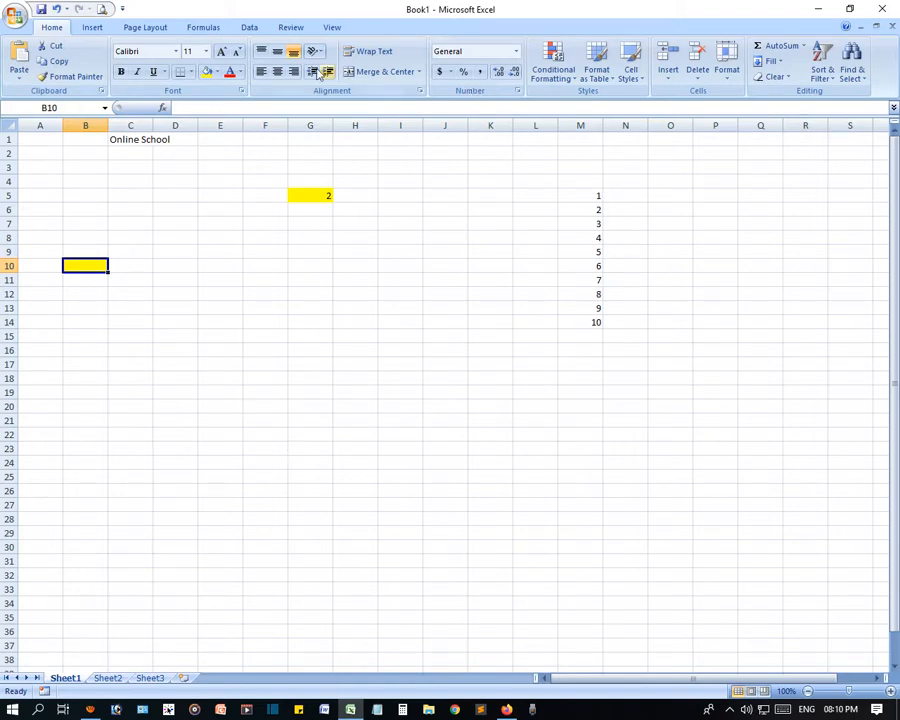
left_click(249, 27)
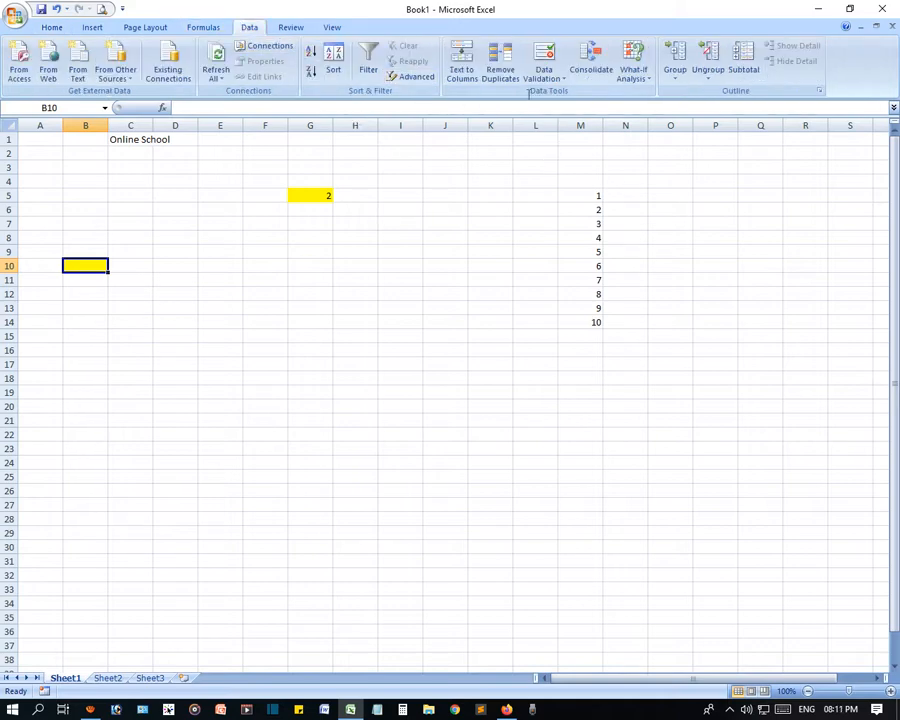
left_click(544, 58)
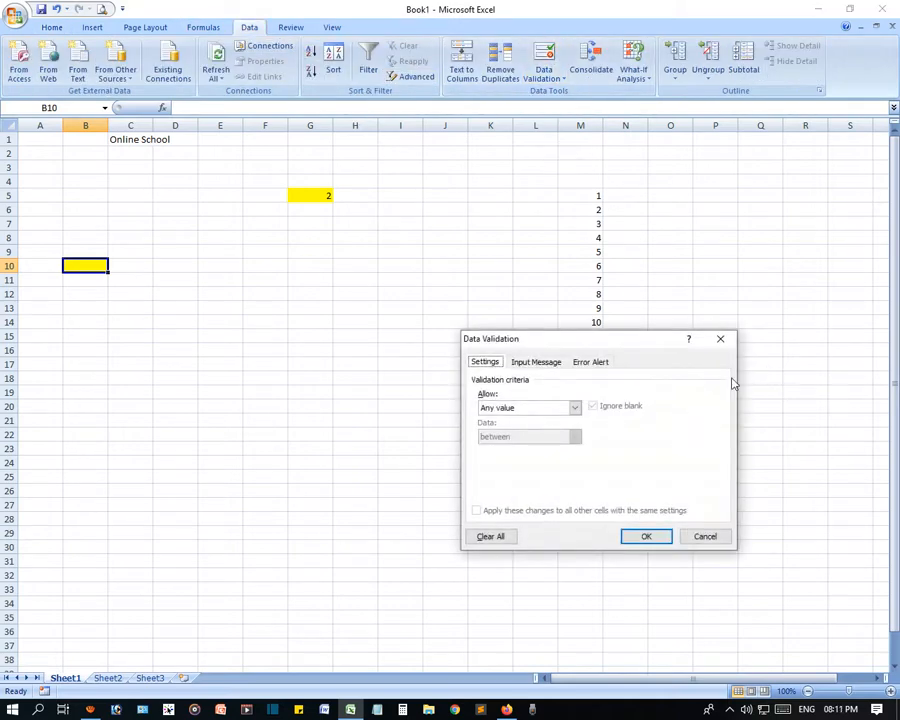
left_click(574, 407)
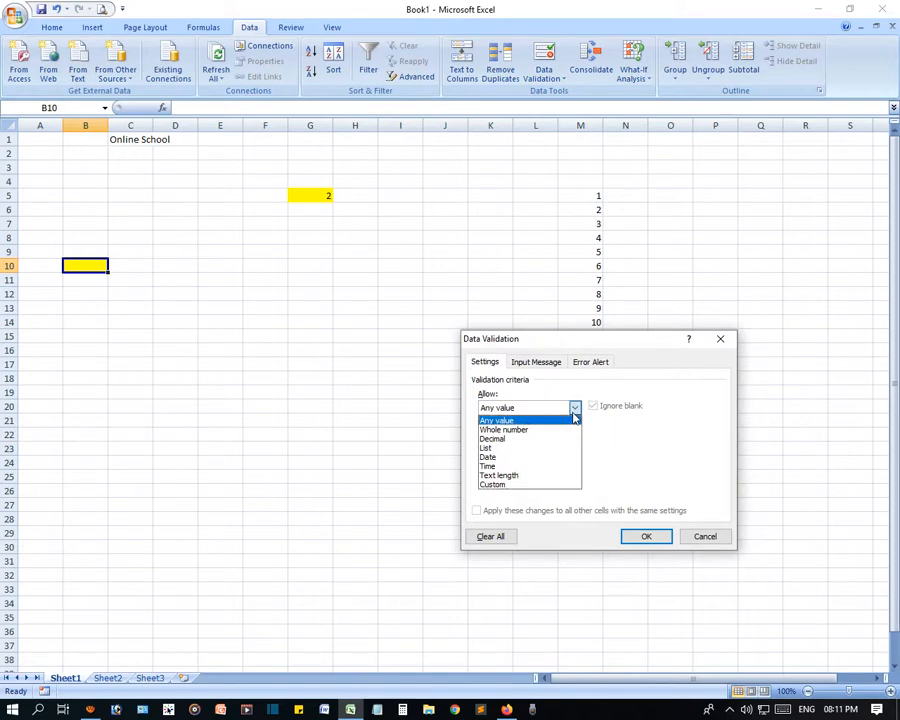
left_click(505, 477)
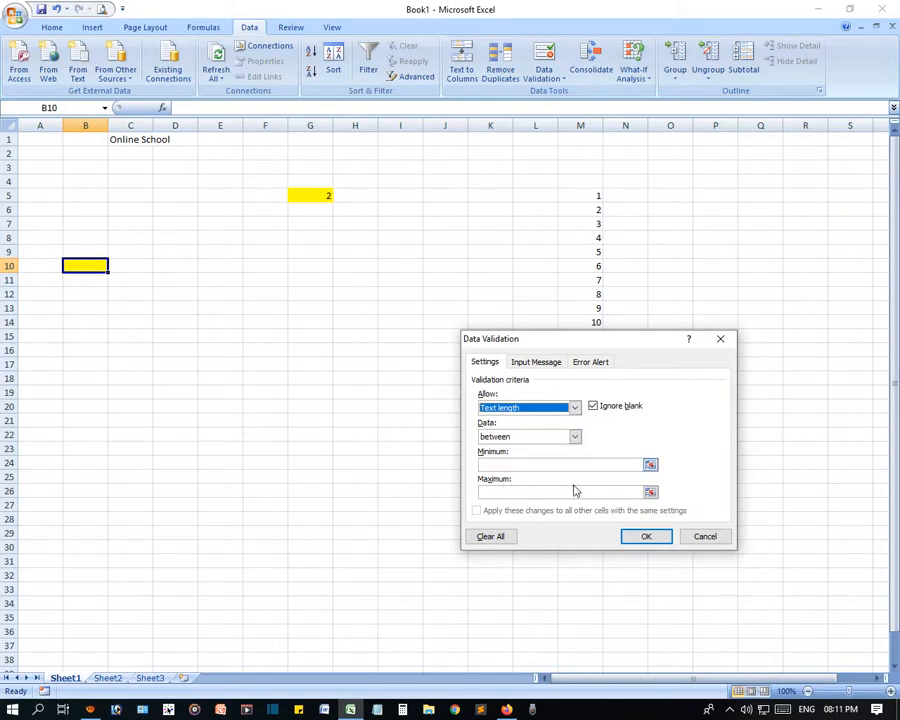
left_click(505, 463)
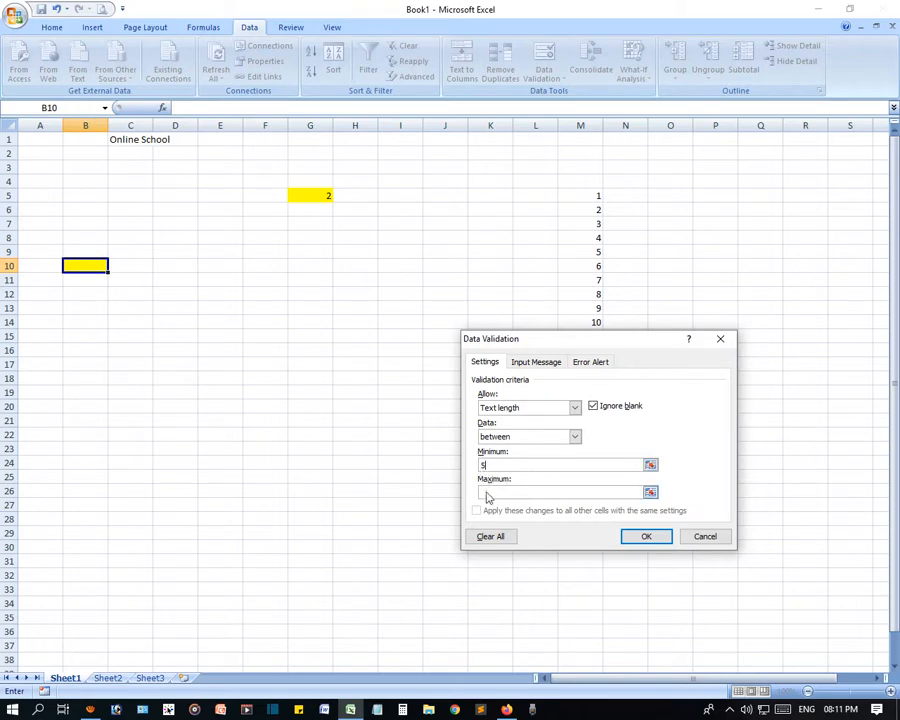
left_click(486, 492)
left_click(646, 537)
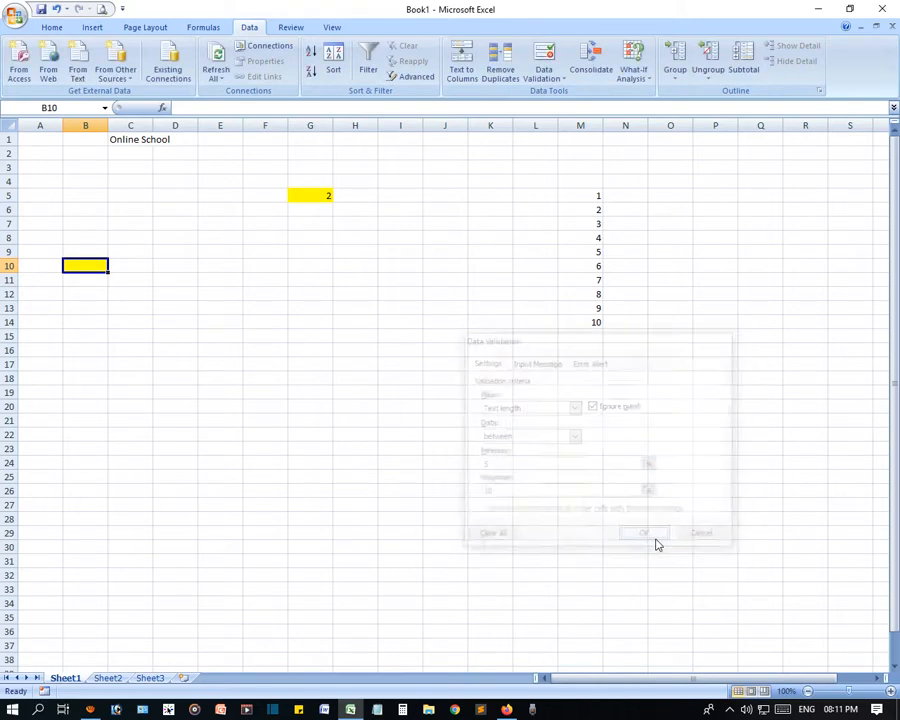
left_click(163, 334)
Try to enter 123 in cell B10 to test the length rule, and cancel the entry.
left_click(87, 265)
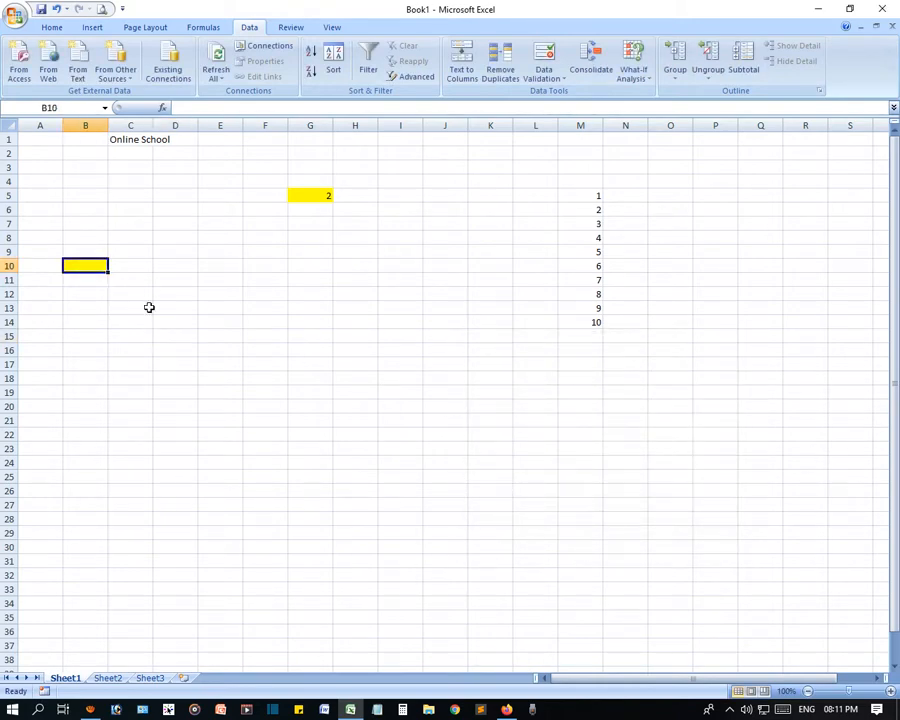
type("123")
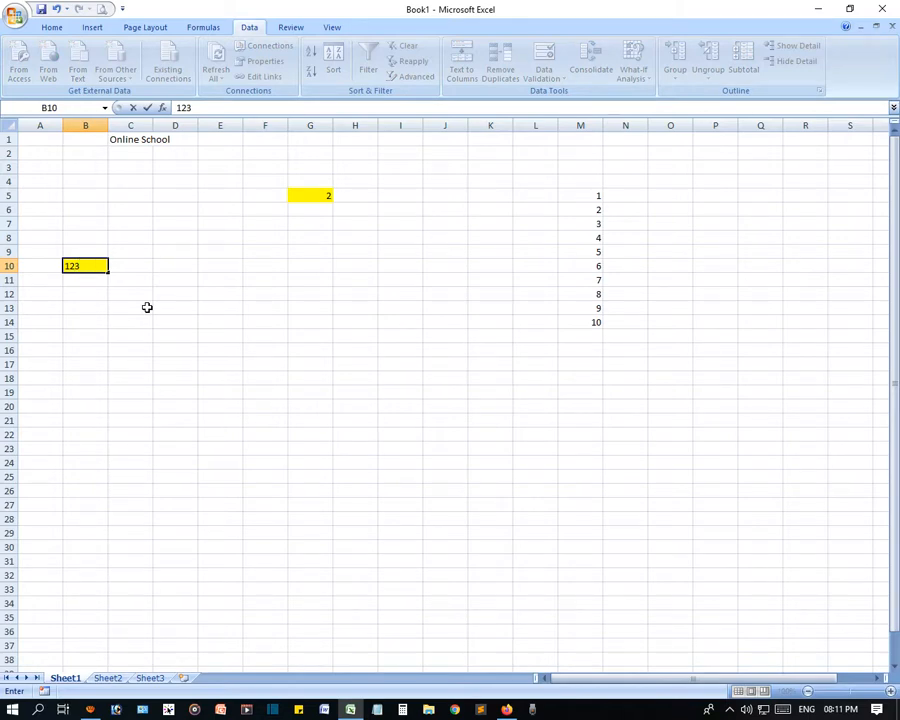
key("Return")
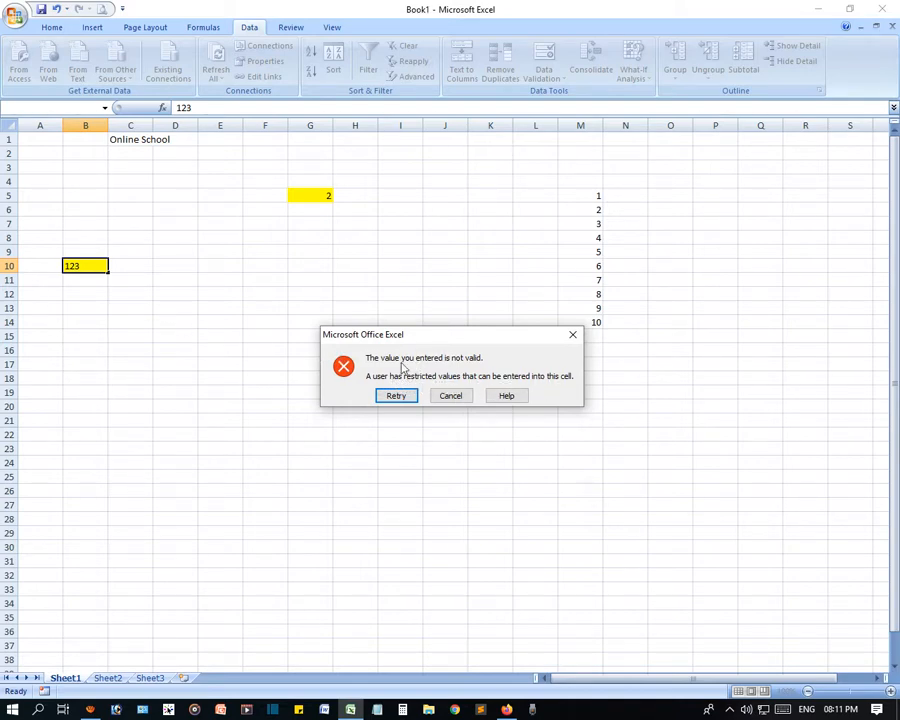
left_click(451, 397)
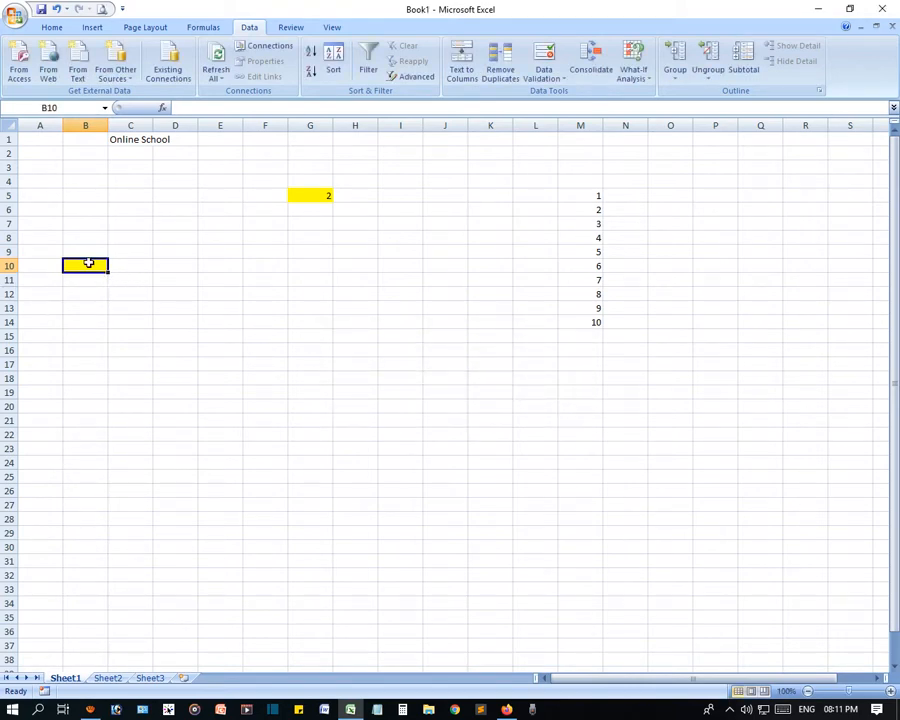
Enter 123 in cell B10 again, and retry the entry as 12345.
type("123")
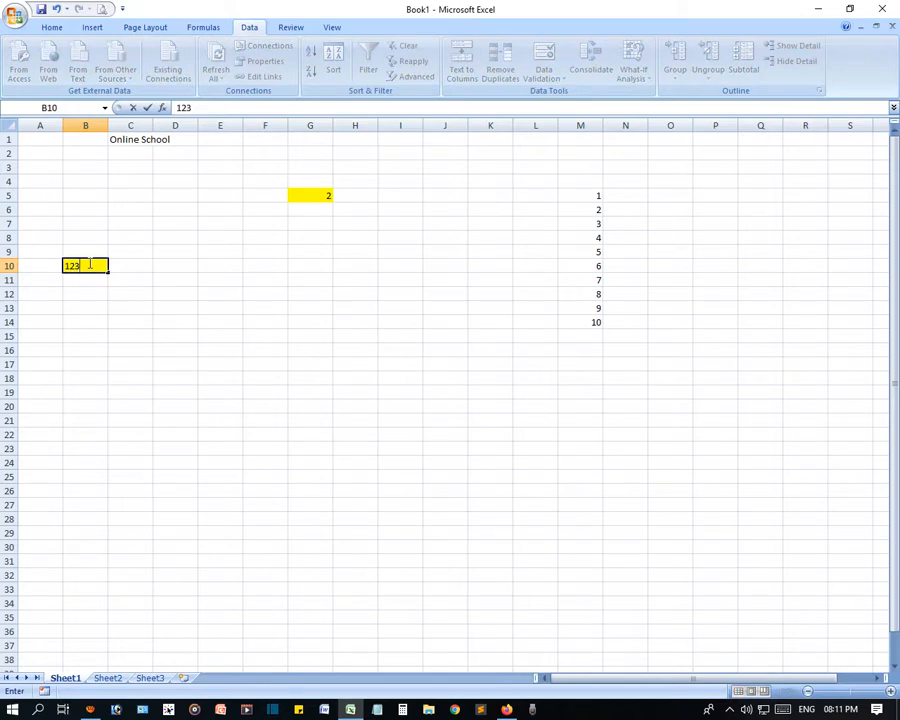
key("Return")
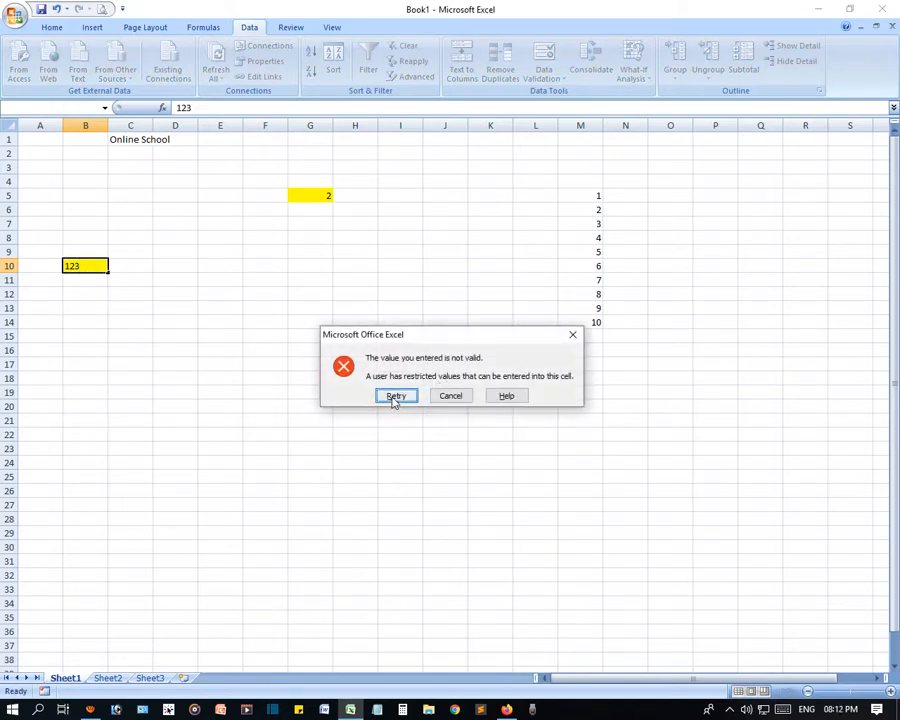
left_click(396, 396)
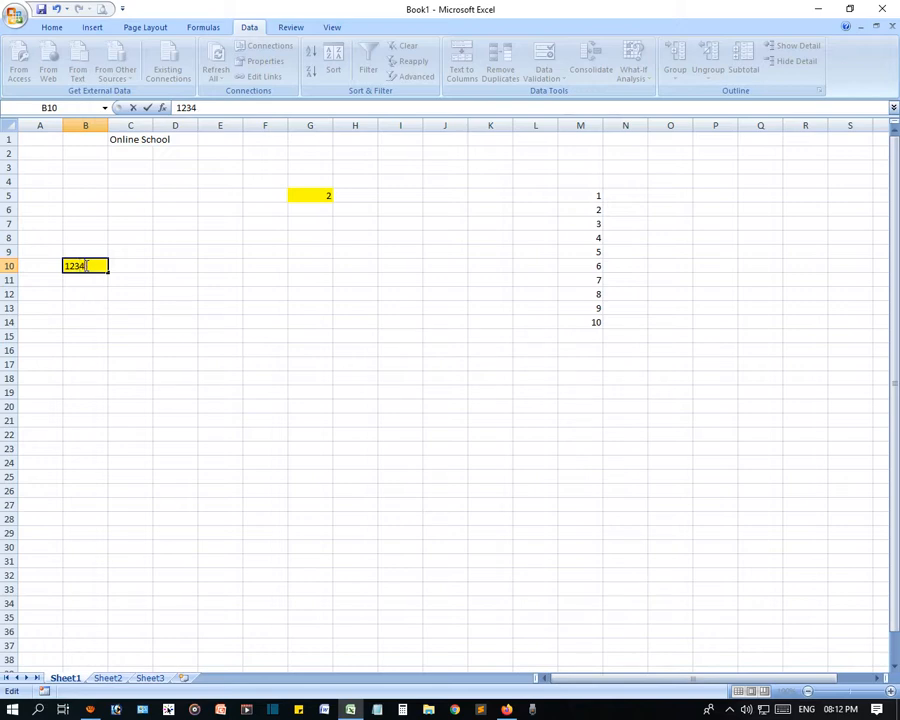
type("12345")
left_click(258, 317)
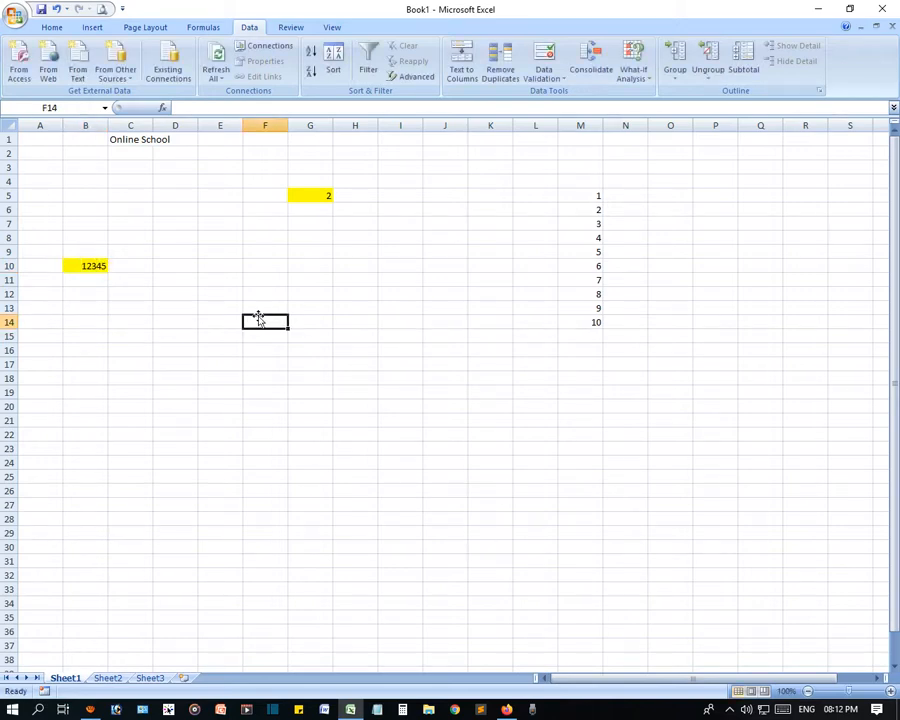
Widen column B and review the data validation settings of cell B10.
left_click(92, 262)
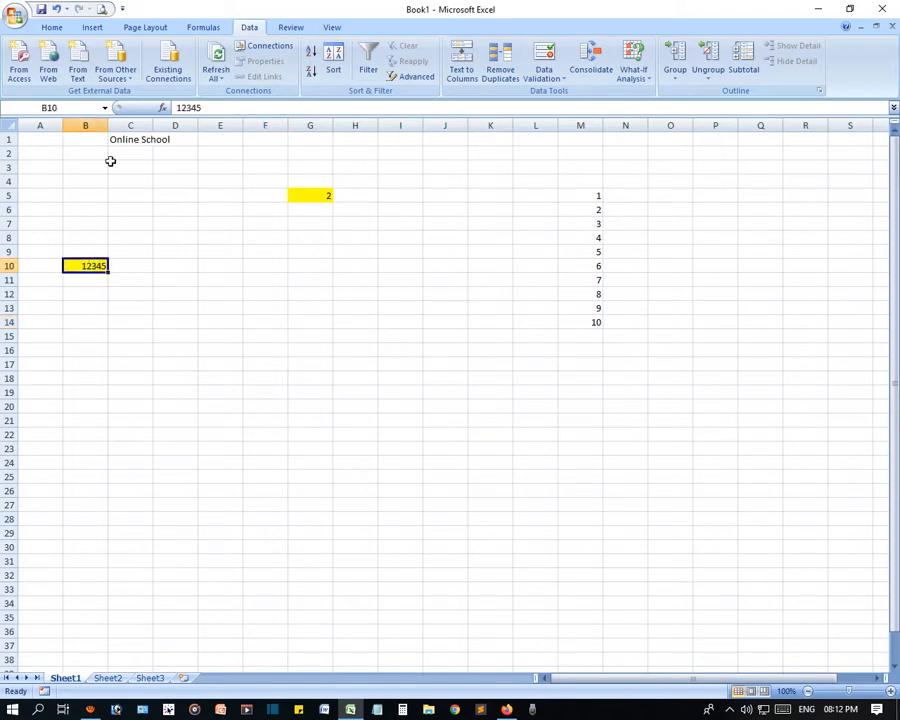
left_click_drag(107, 125, 178, 128)
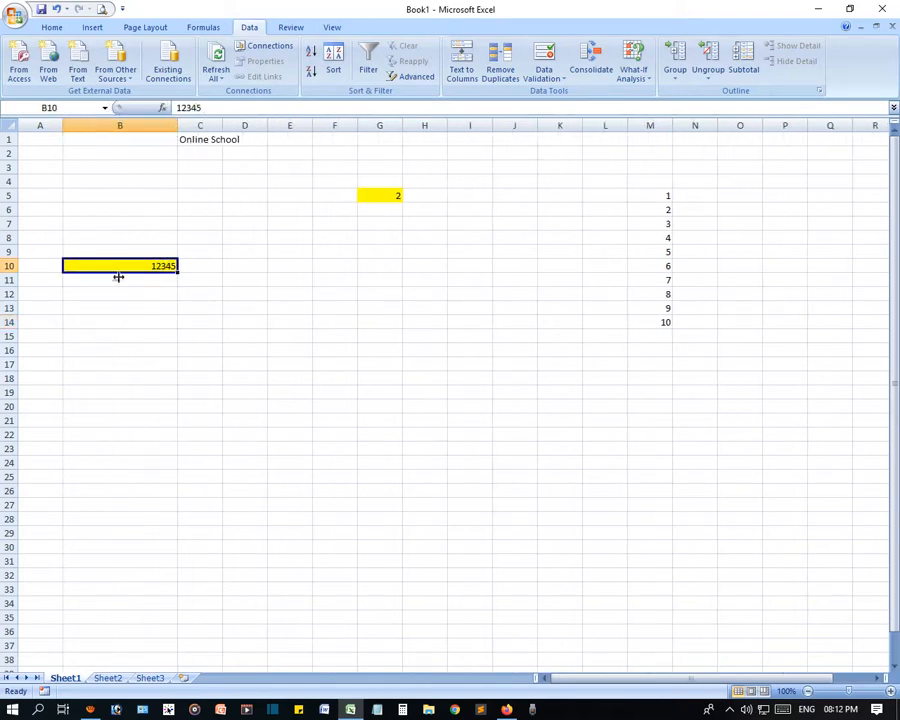
left_click(544, 60)
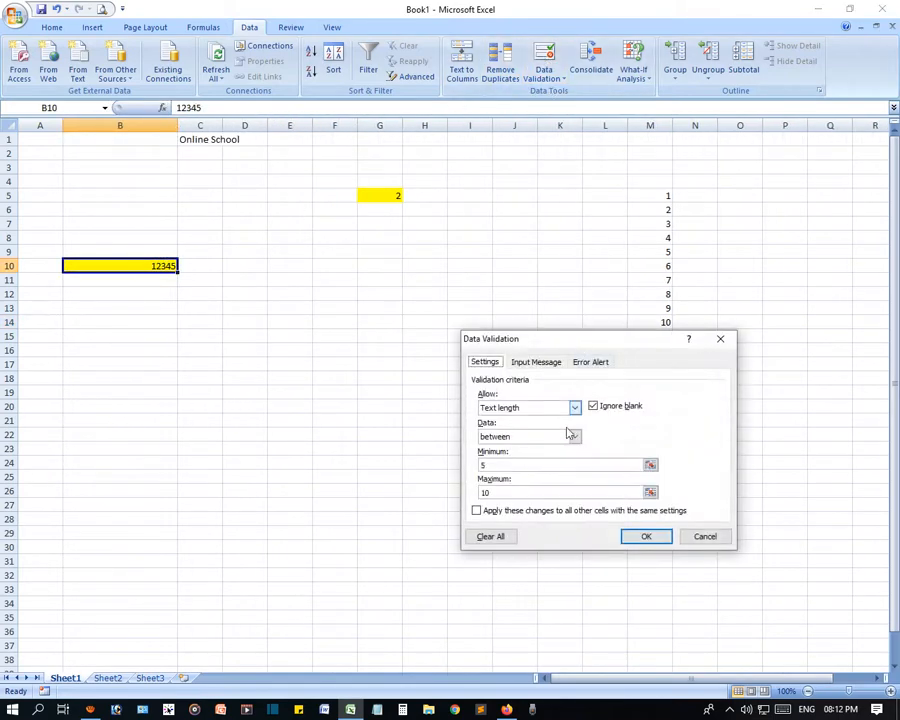
left_click(703, 536)
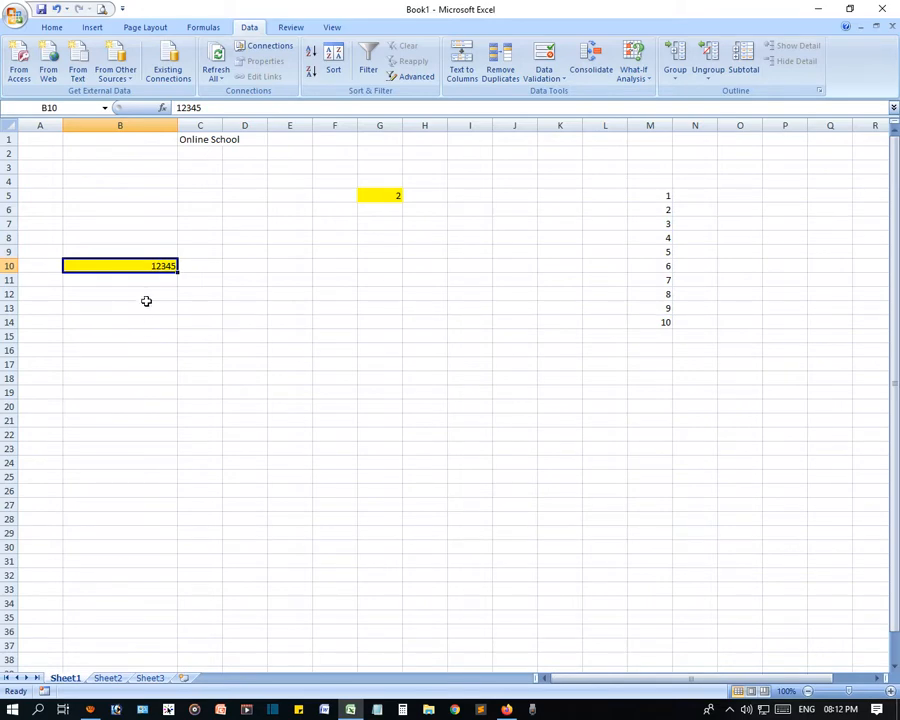
left_click(213, 107)
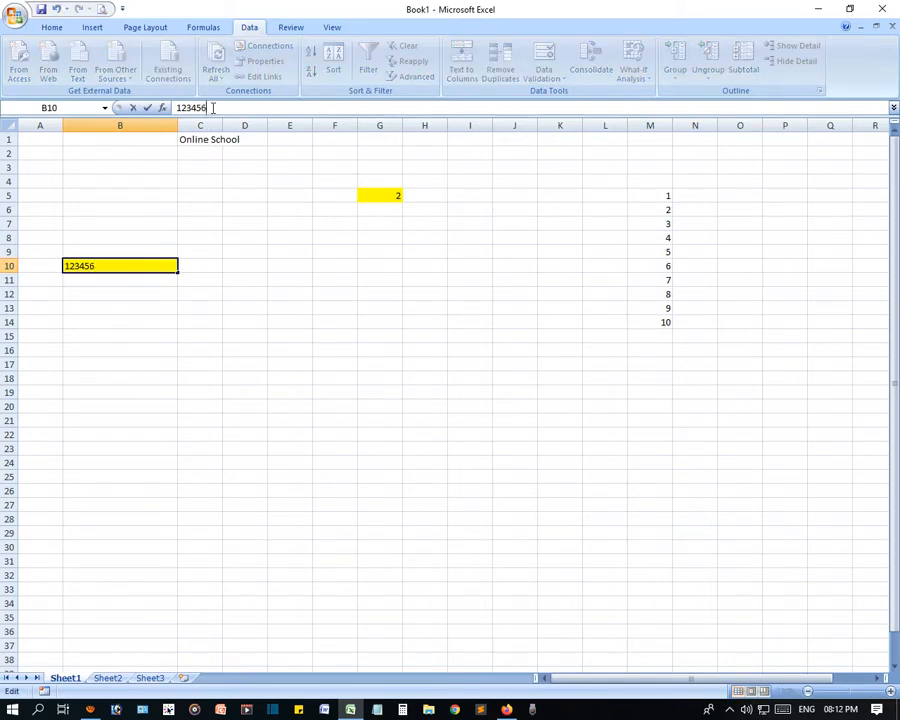
type("67890")
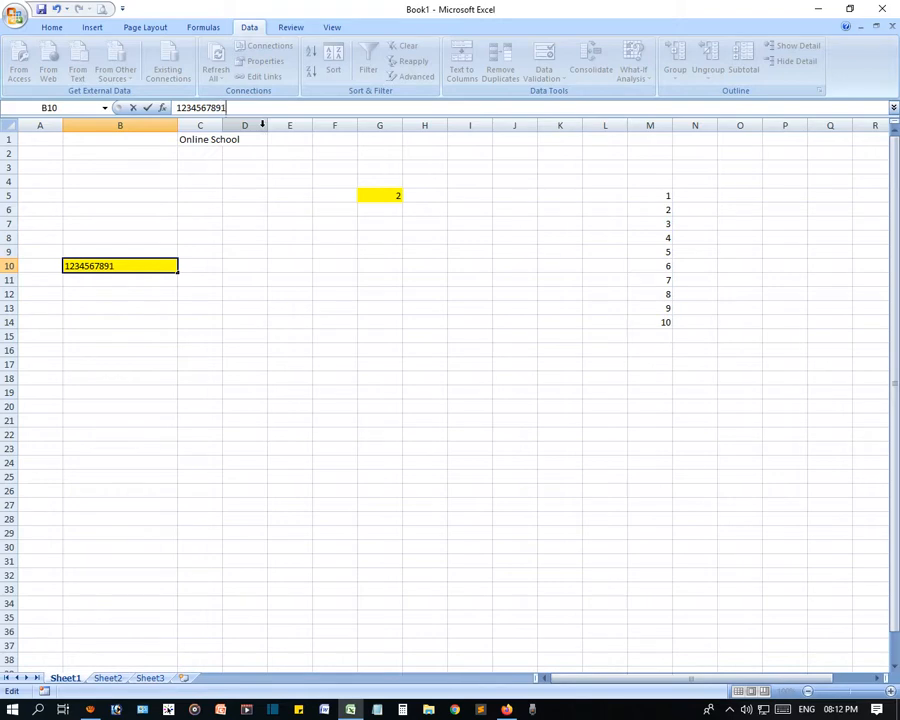
left_click(258, 330)
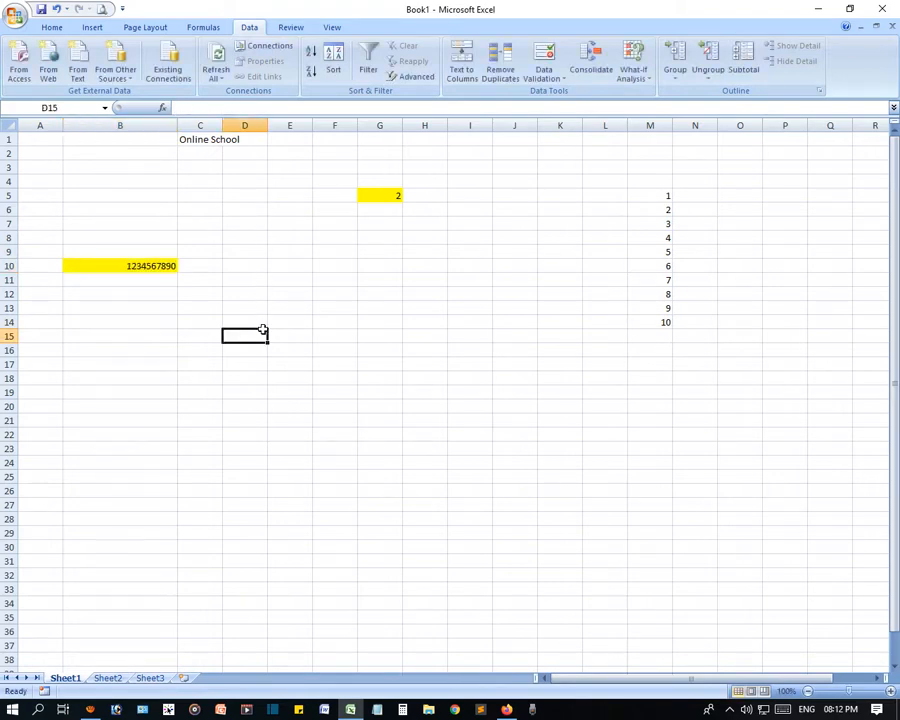
left_click(142, 267)
left_click(237, 107)
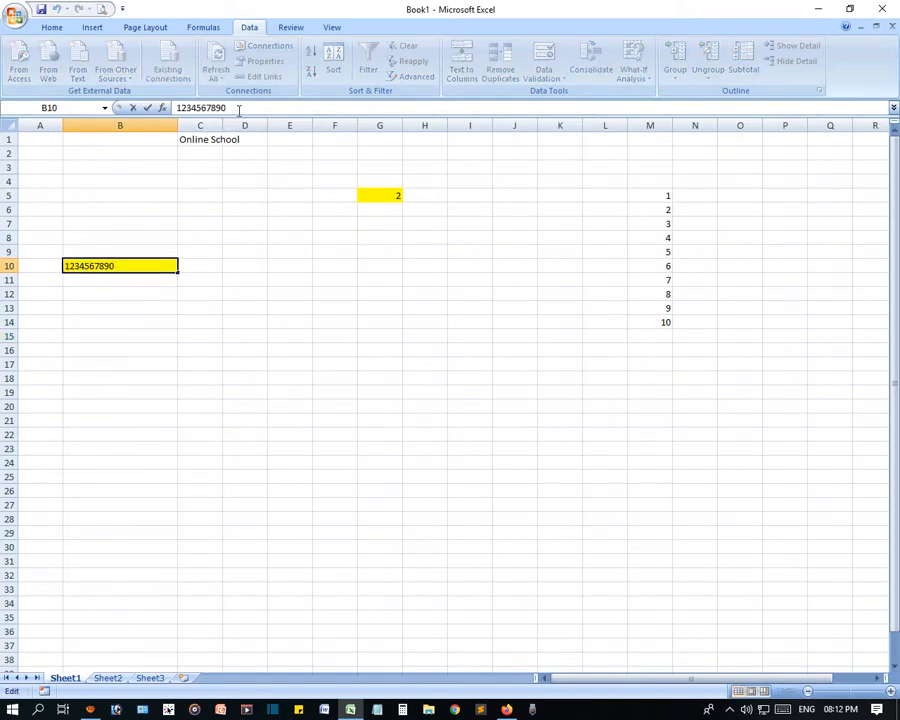
type("1")
key("Return")
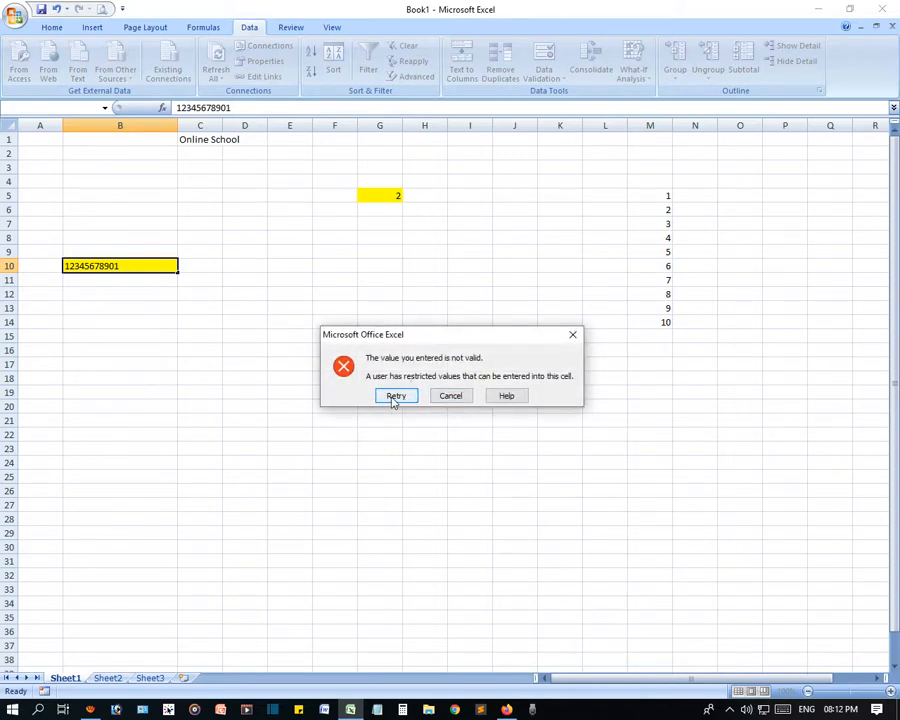
left_click(446, 399)
left_click(198, 282)
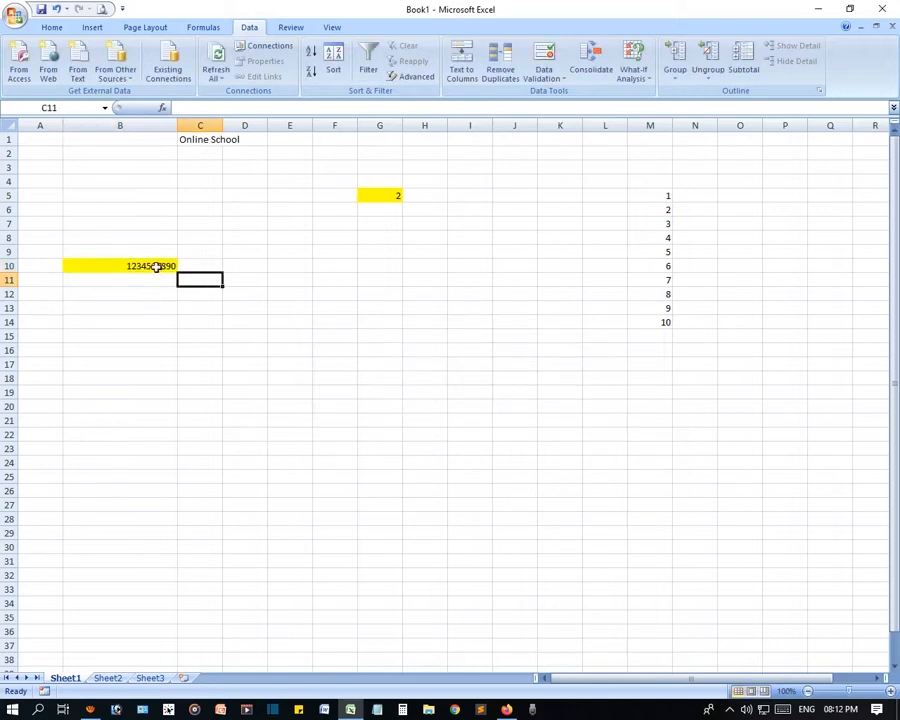
Review the data validation criteria of cell B10 without changing them.
left_click(155, 266)
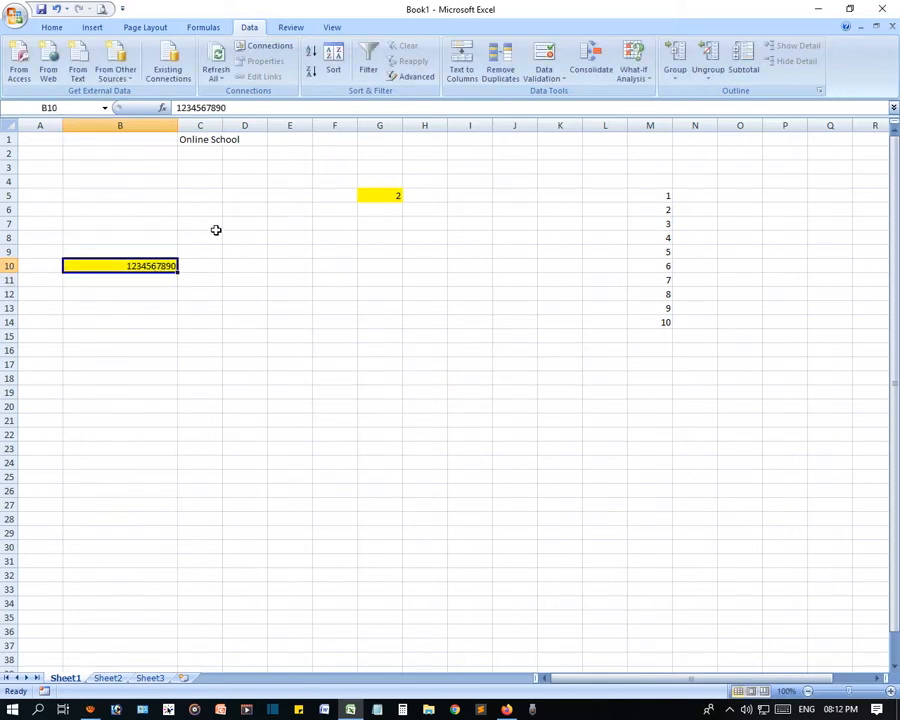
left_click(540, 62)
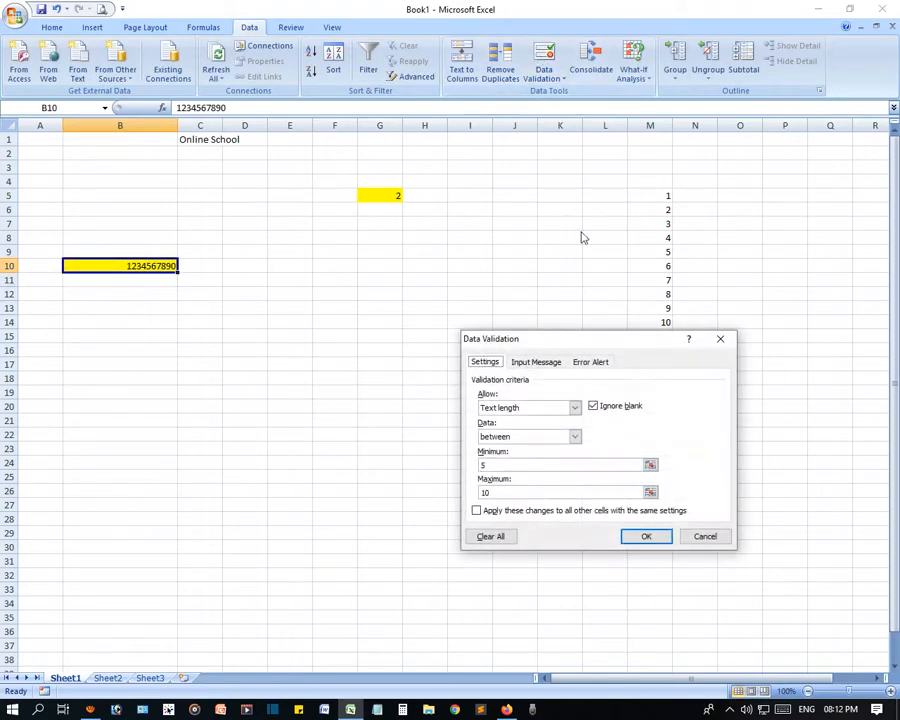
left_click(703, 537)
left_click(286, 378)
Fill cell E13 with yellow.
left_click(286, 305)
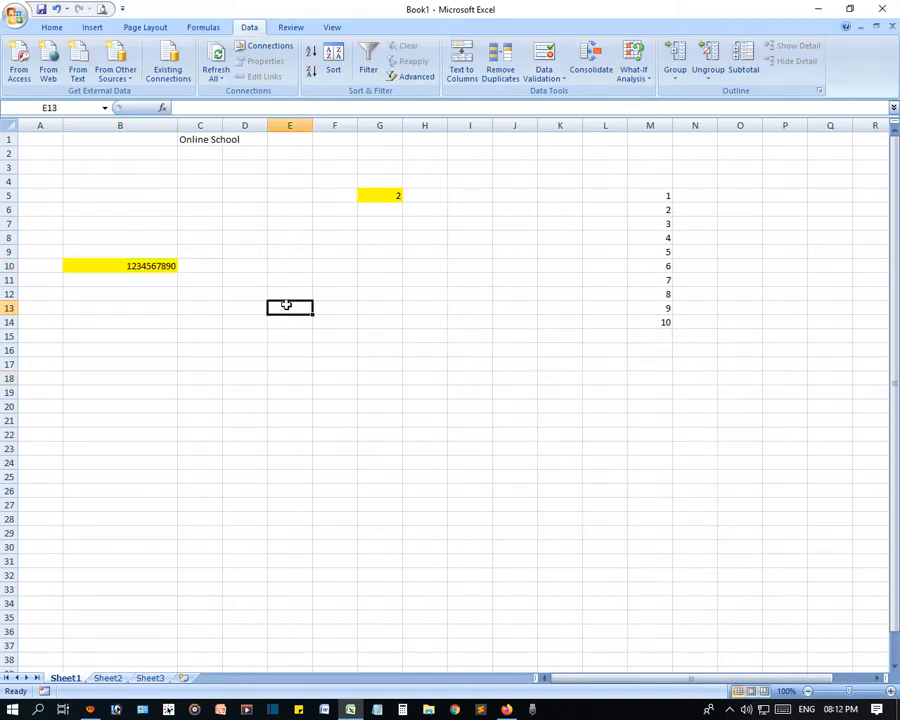
left_click(50, 27)
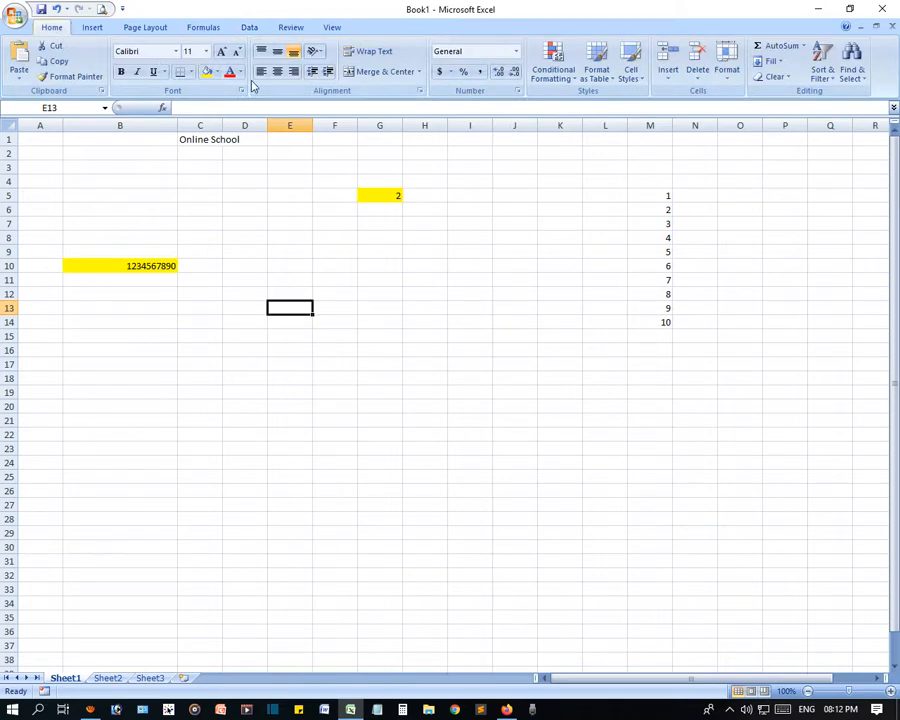
left_click(207, 73)
left_click(331, 387)
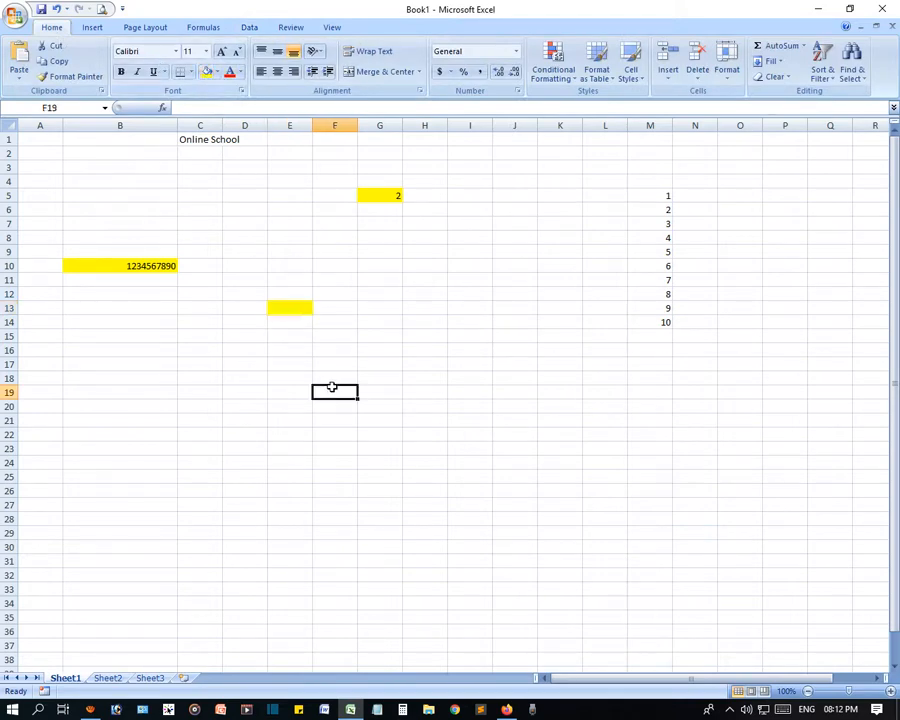
Add a data validation input message to cell E13 with the title "Online School" and the text "Welcome to Online School".
left_click(299, 311)
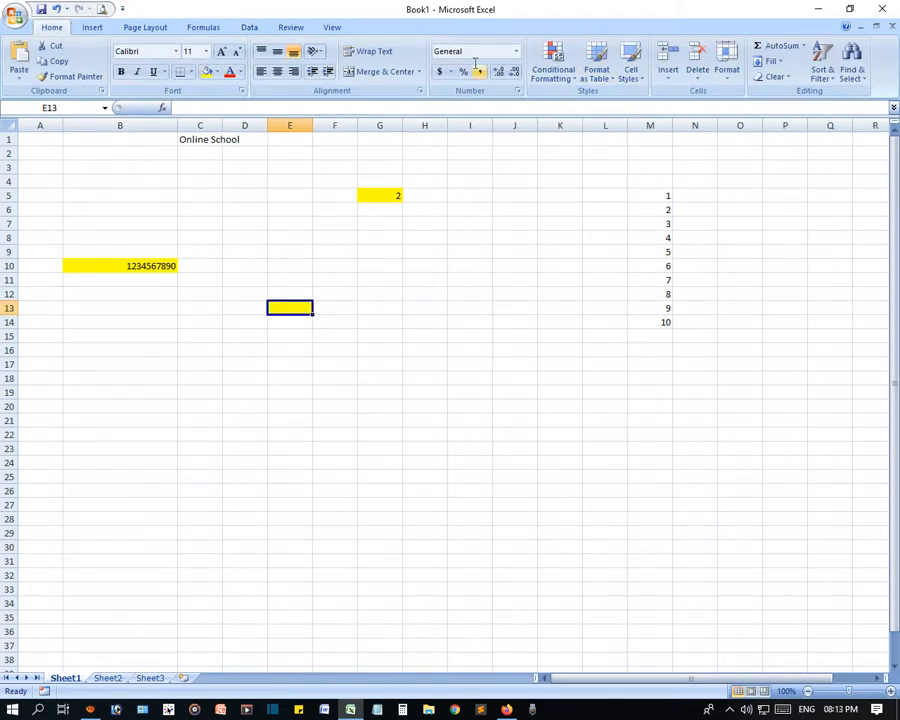
left_click(249, 28)
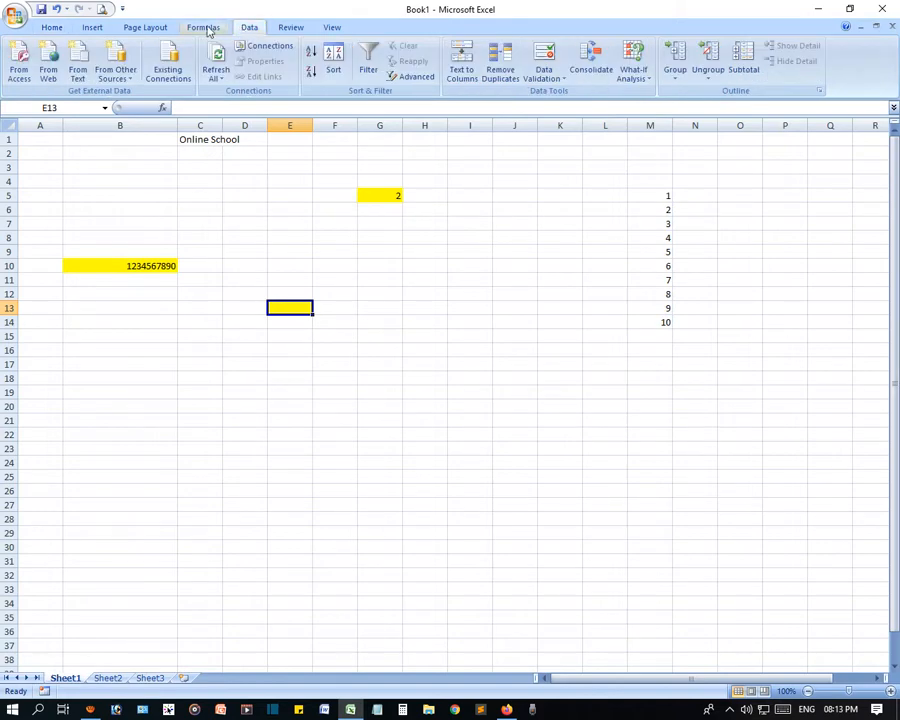
left_click(203, 28)
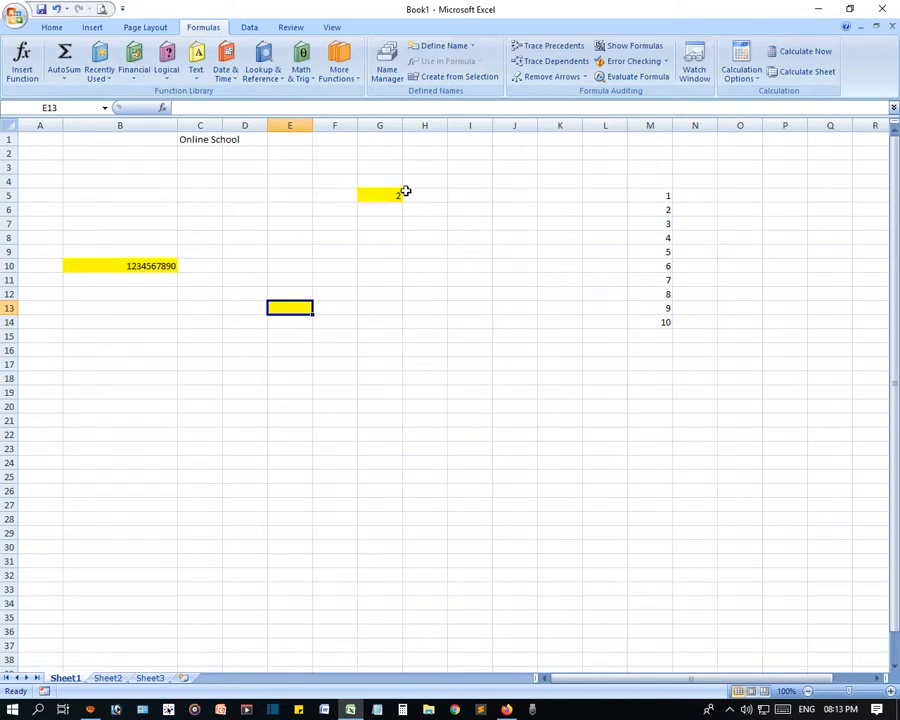
left_click(250, 28)
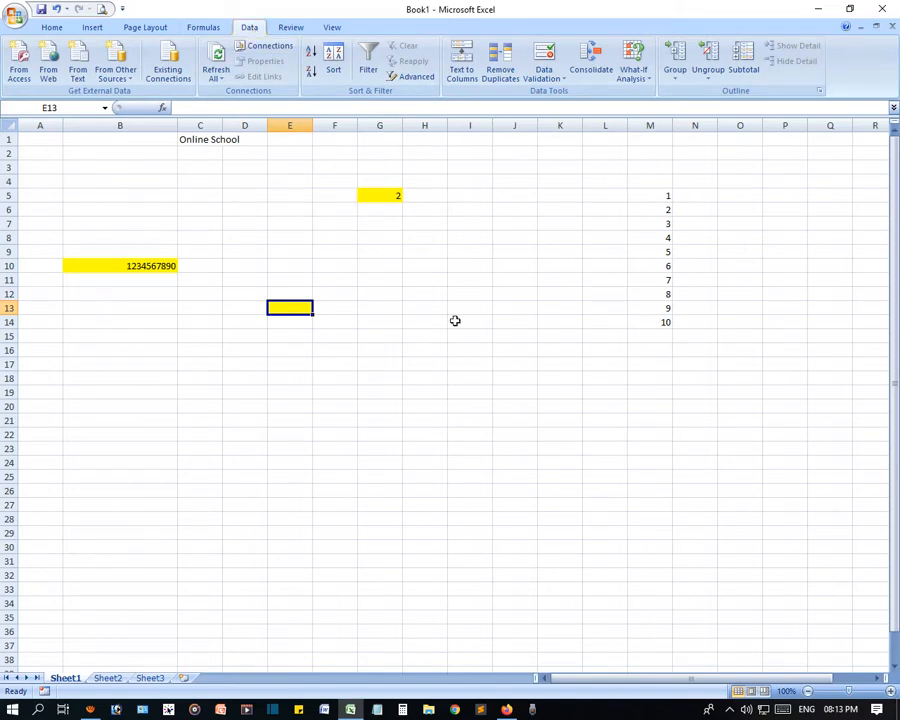
left_click(545, 60)
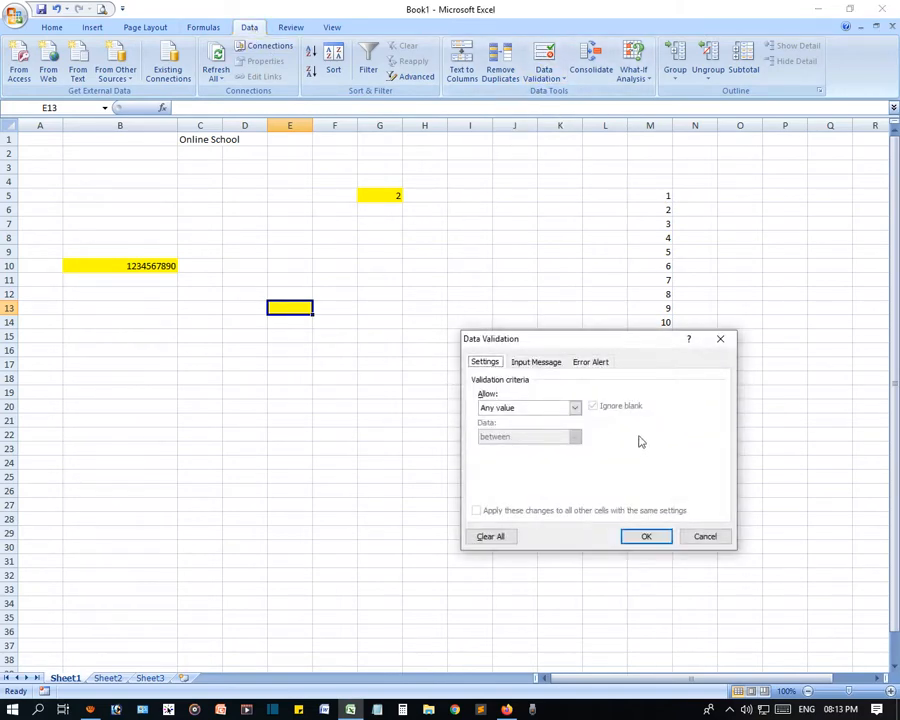
left_click(545, 363)
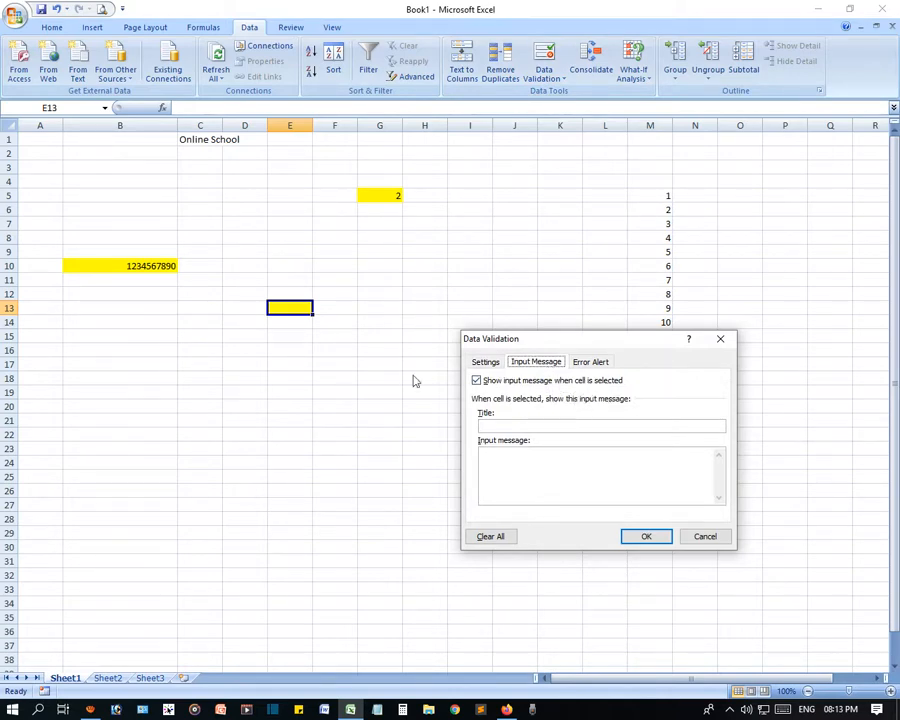
left_click(541, 427)
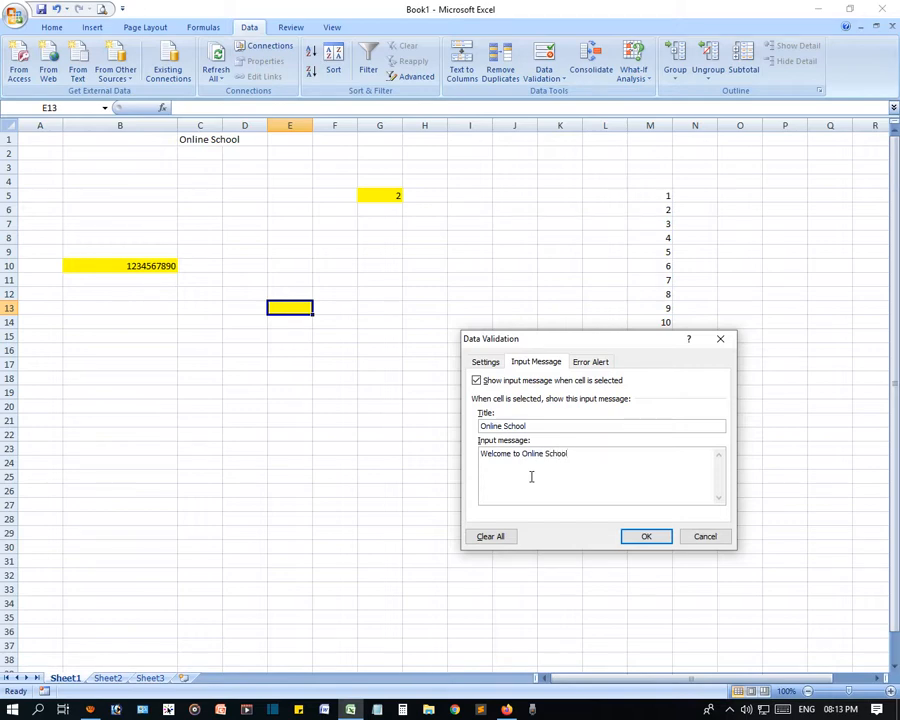
left_click(640, 536)
Select cell E13 from elsewhere on the sheet to check its input message.
left_click(477, 436)
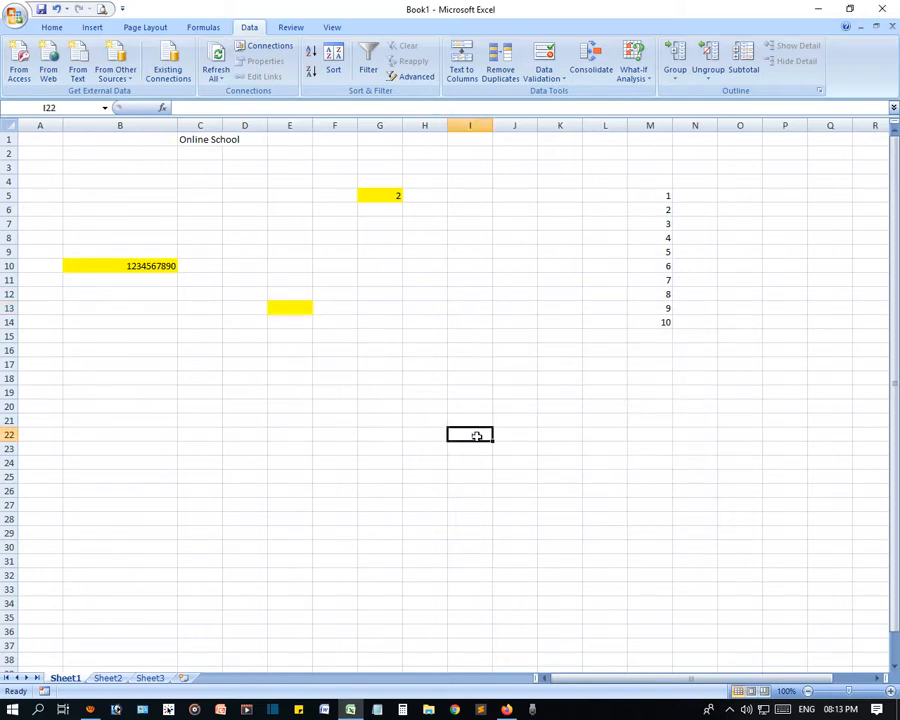
left_click(297, 310)
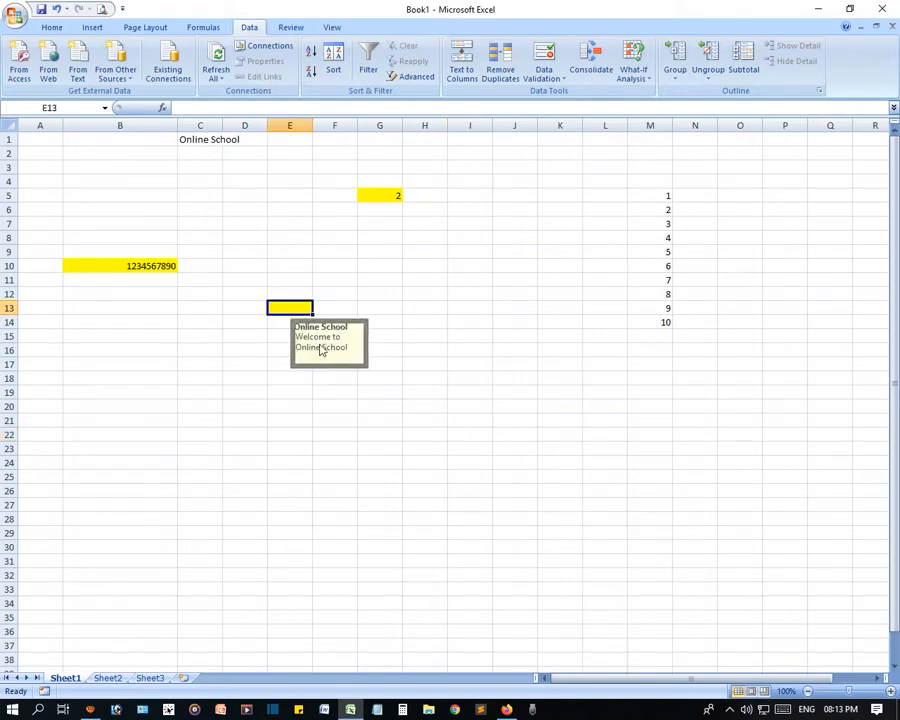
left_click(396, 279)
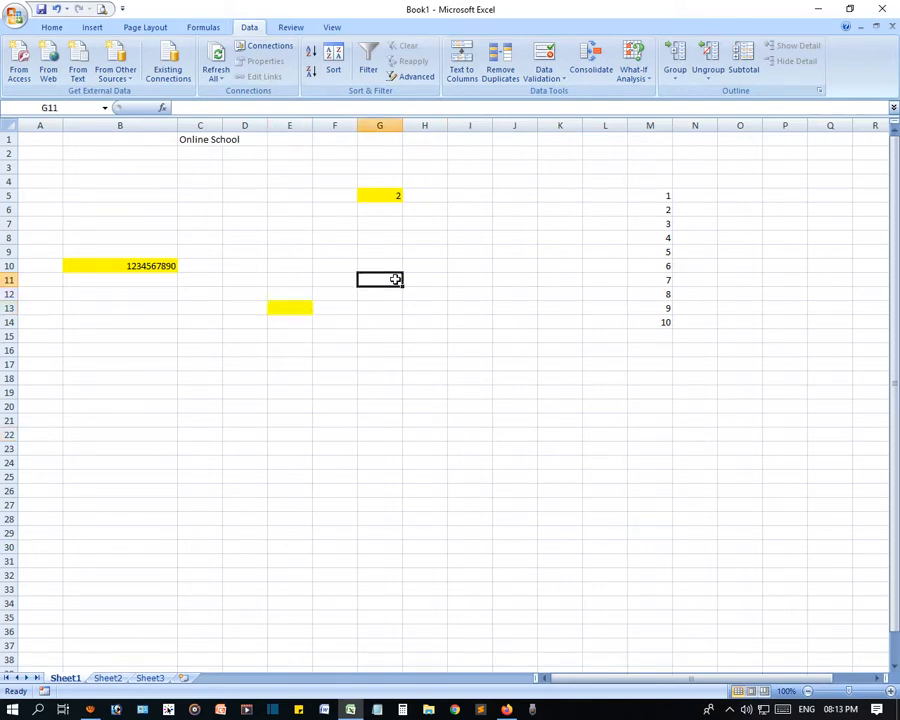
Choose 1 from the dropdown list in cell G5.
left_click(384, 199)
left_click(409, 196)
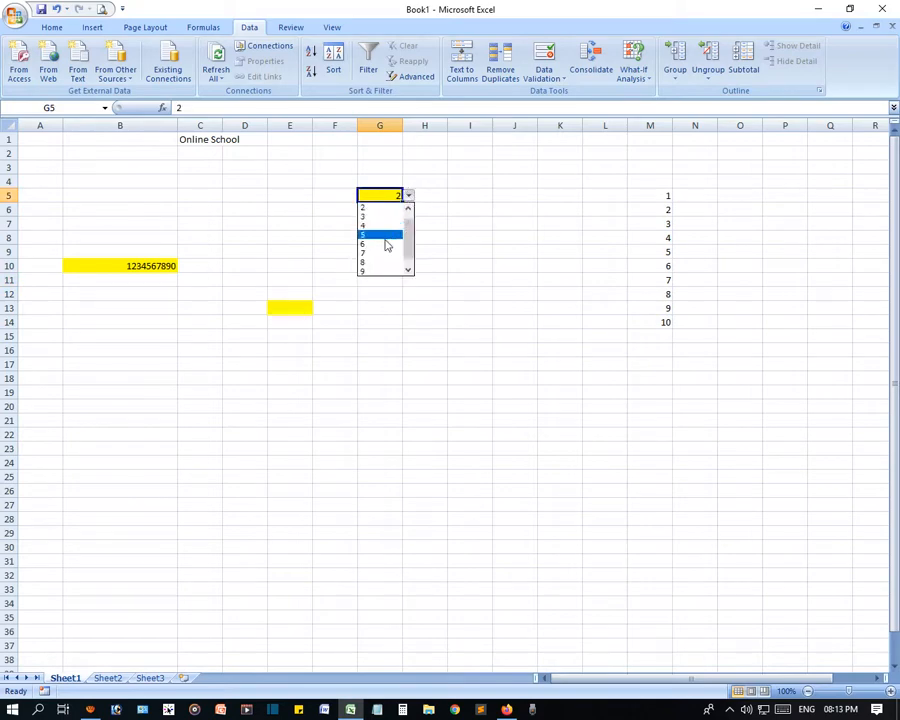
scroll(406, 247, "down", 1)
scroll(406, 247, "up", 1)
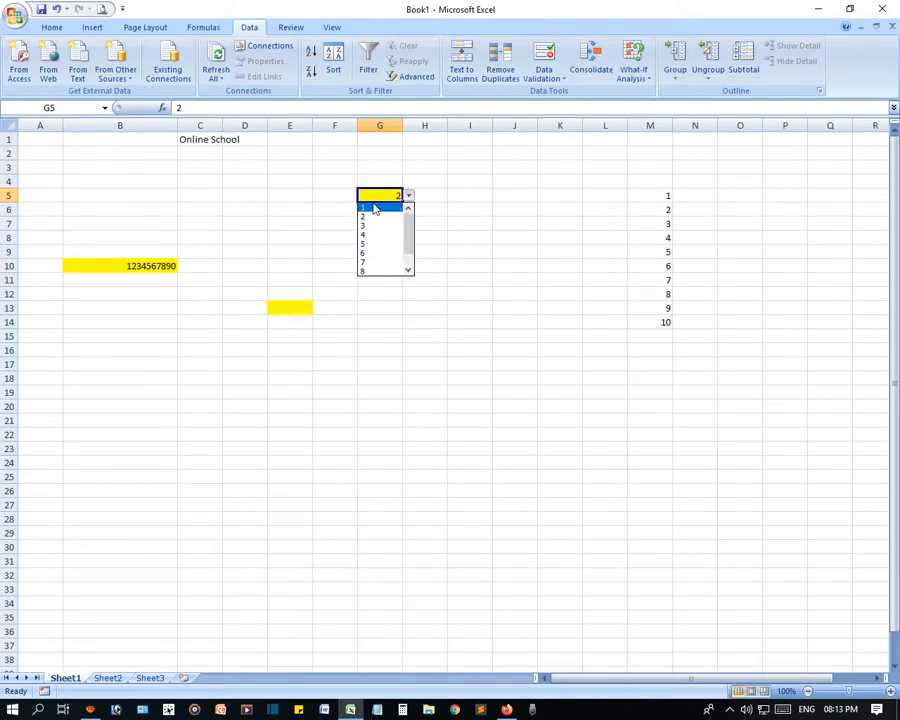
left_click(366, 204)
Compare cells E13 and B10 by selecting them in turn, and check the input message on E13 again.
left_click(305, 309)
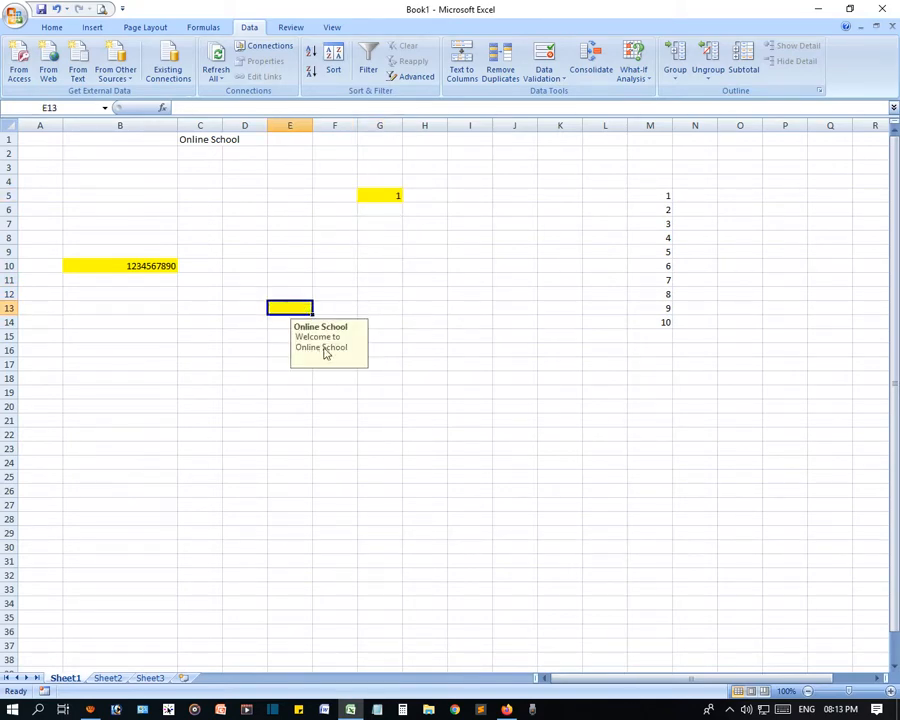
left_click(126, 266)
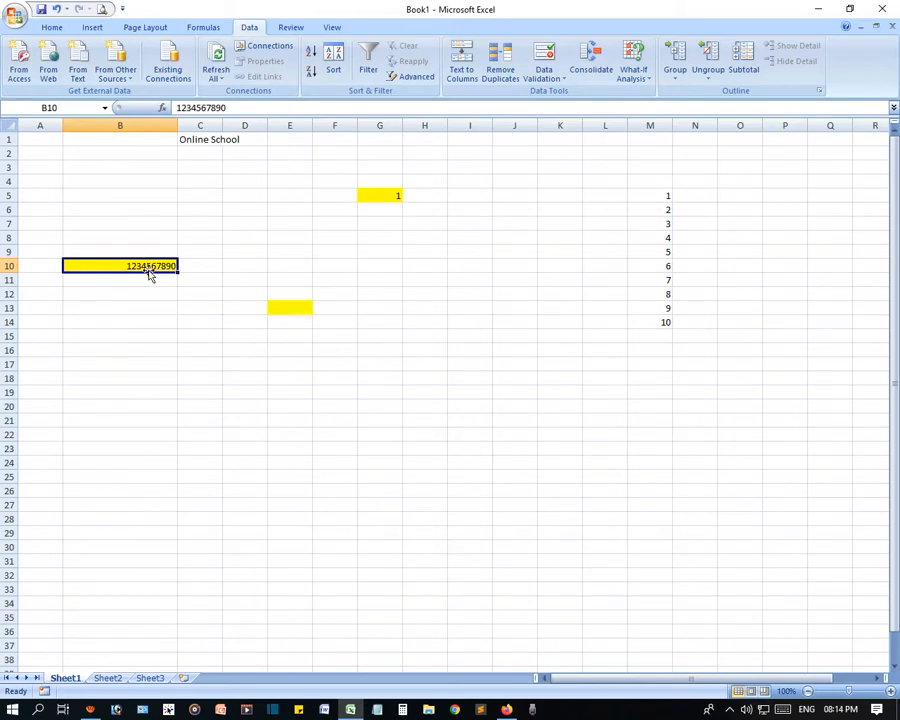
left_click(296, 305)
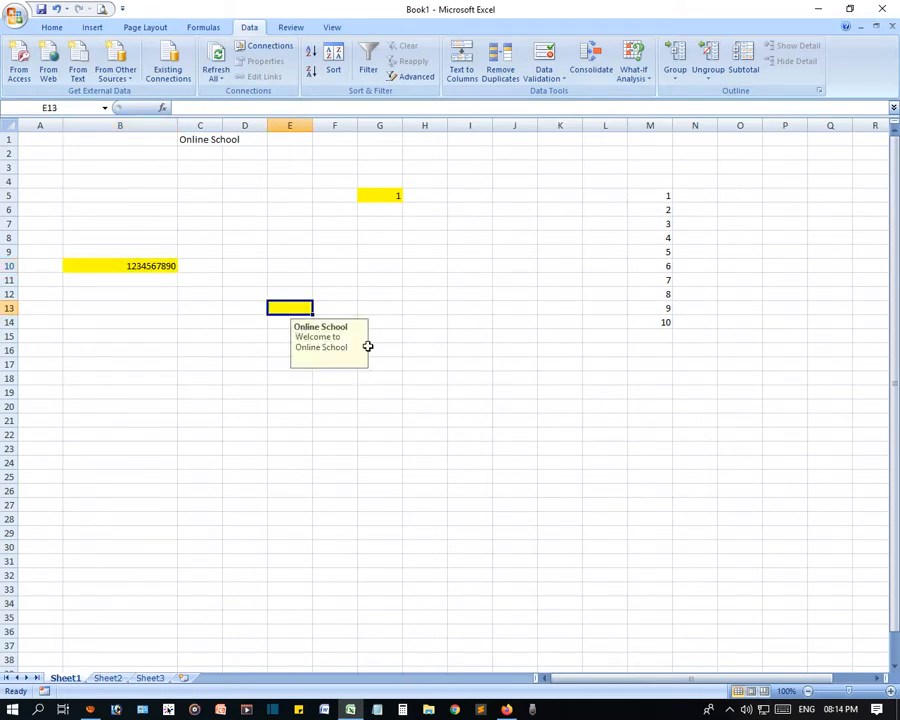
left_click(470, 349)
left_click(291, 305)
Apply a Decimal data validation to cell I12 with the between condition, a minimum and a maximum.
left_click(484, 296)
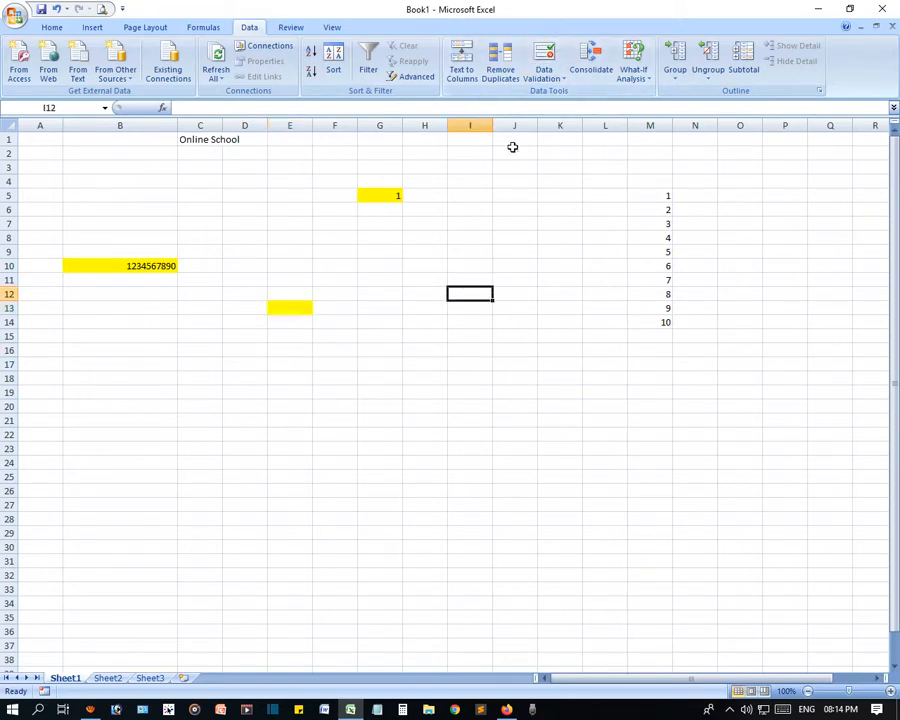
left_click(542, 70)
left_click(570, 93)
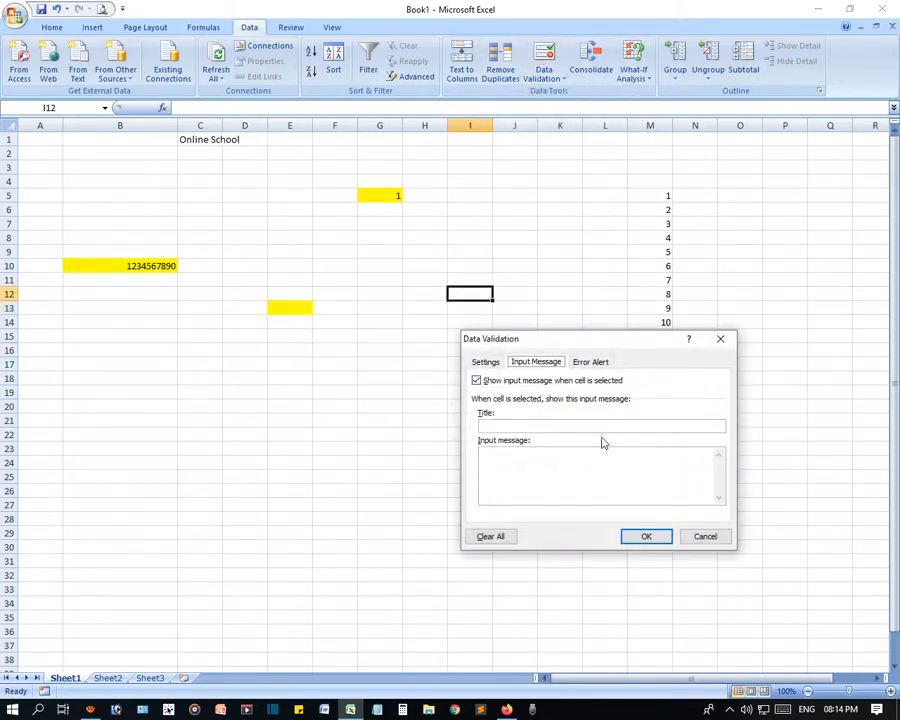
left_click(485, 363)
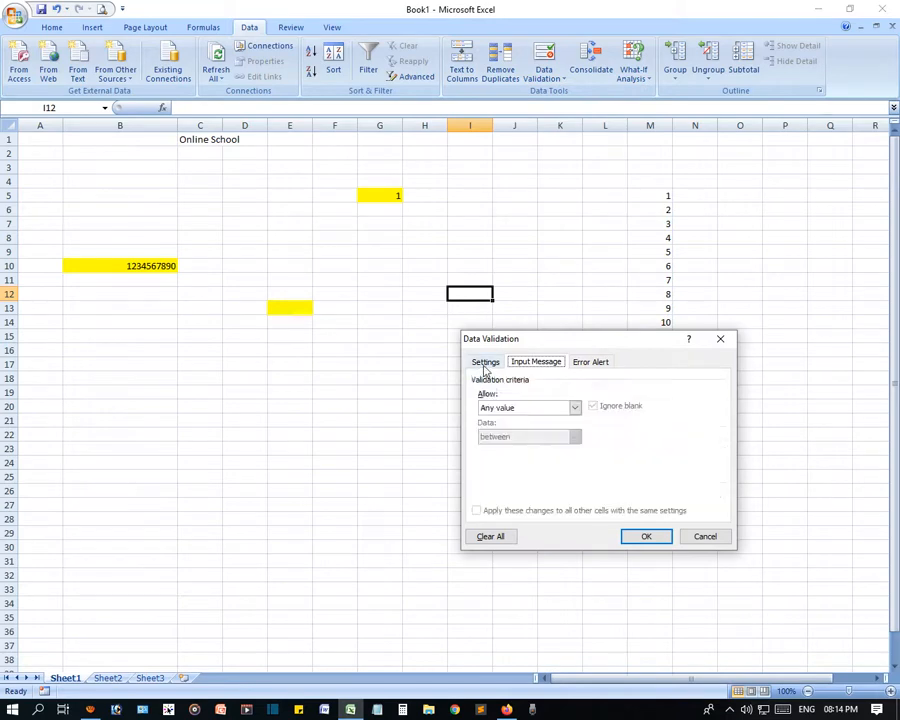
left_click(574, 409)
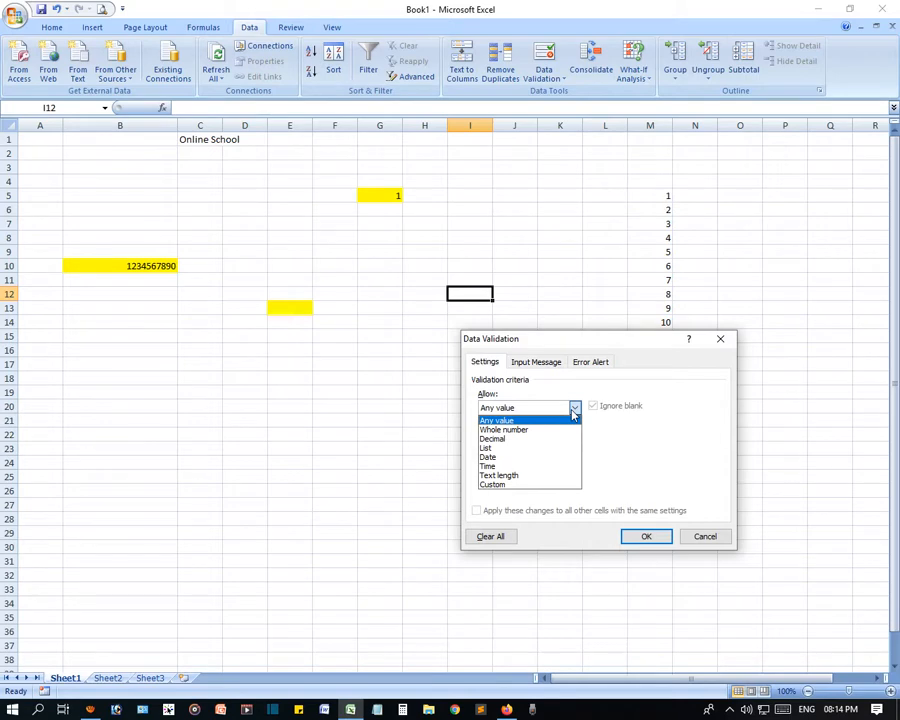
left_click(511, 439)
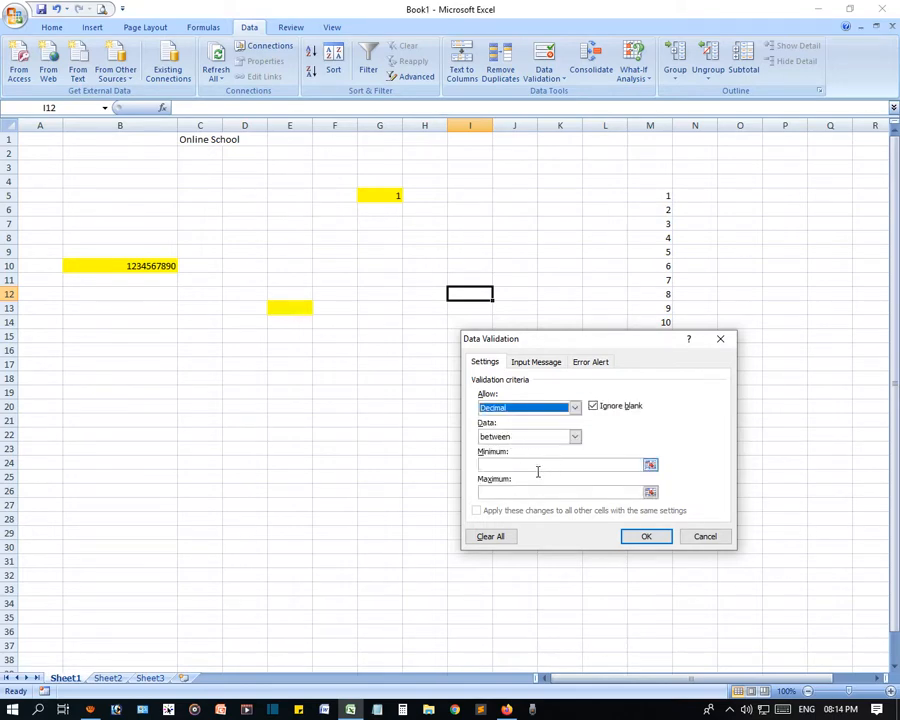
left_click(534, 464)
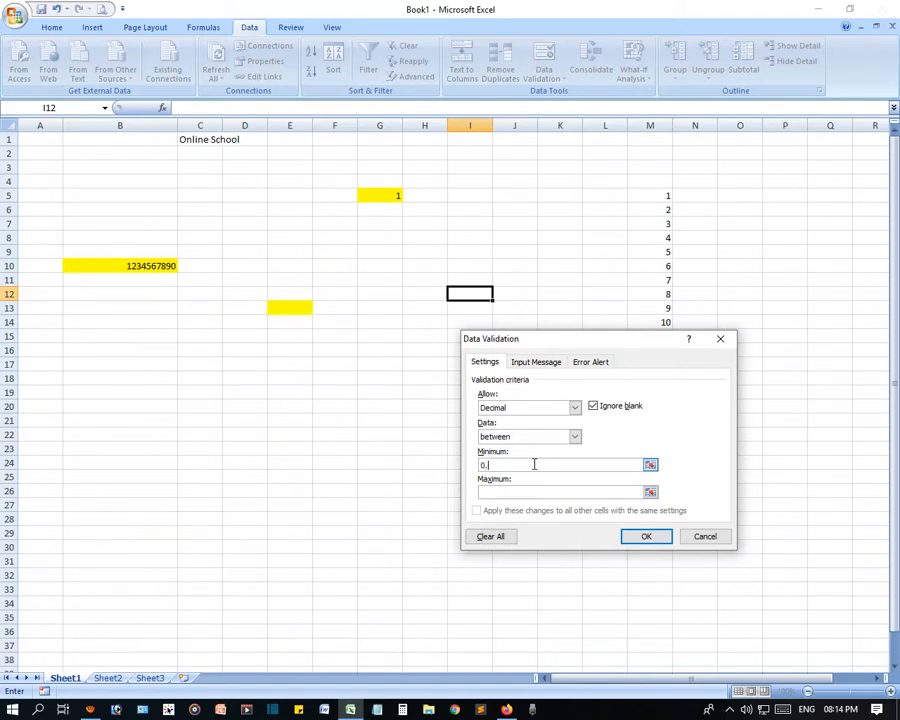
left_click(537, 486)
left_click(645, 538)
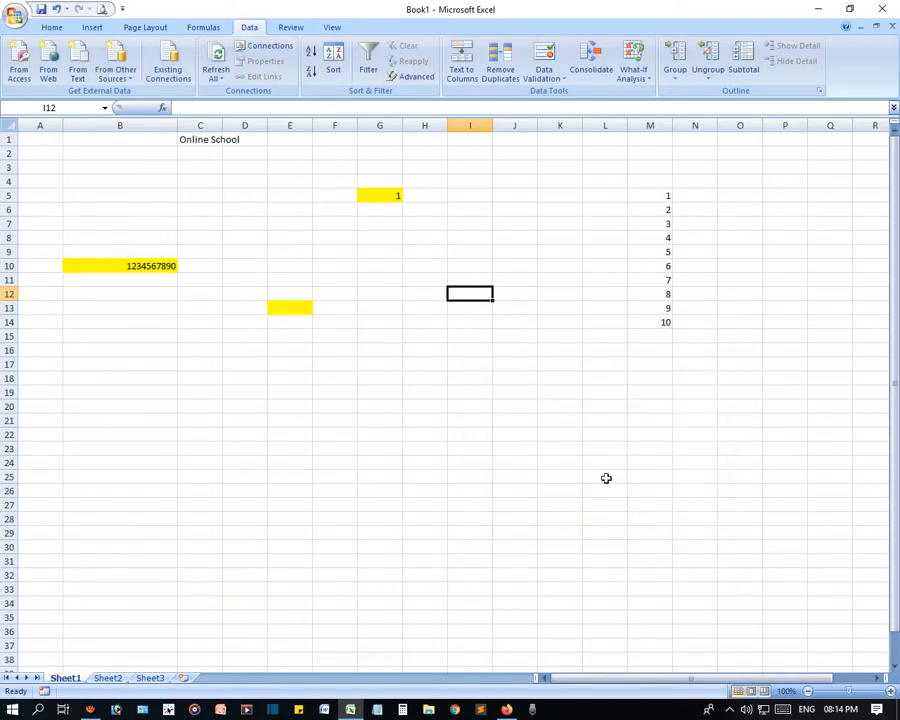
Test the decimal rule on cell I12 by trying to enter 10.09, and discard the entry.
type("10.09")
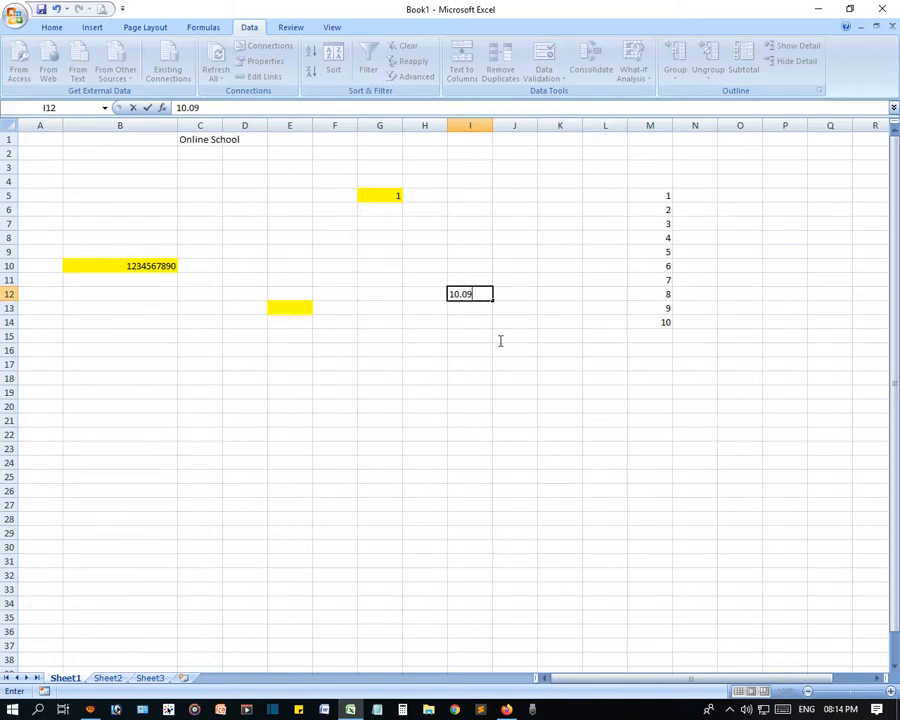
key("Return")
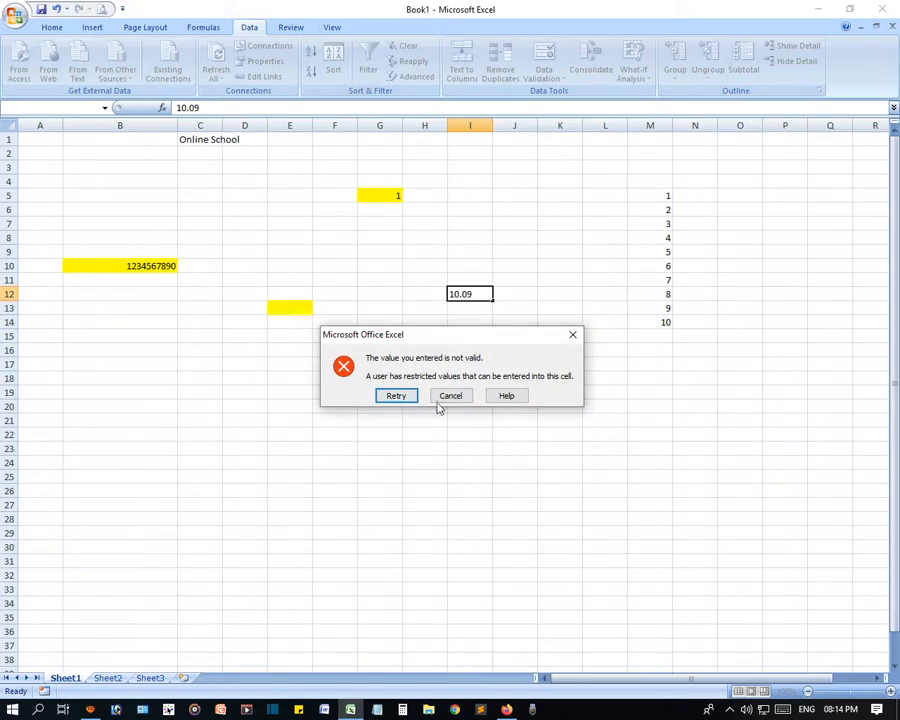
left_click(403, 398)
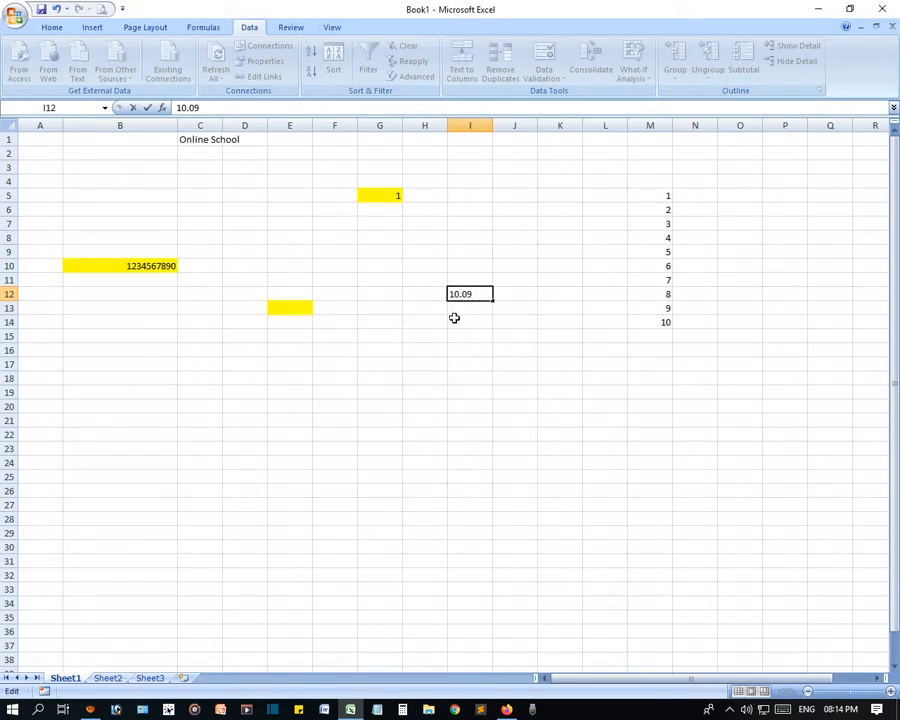
key("Escape")
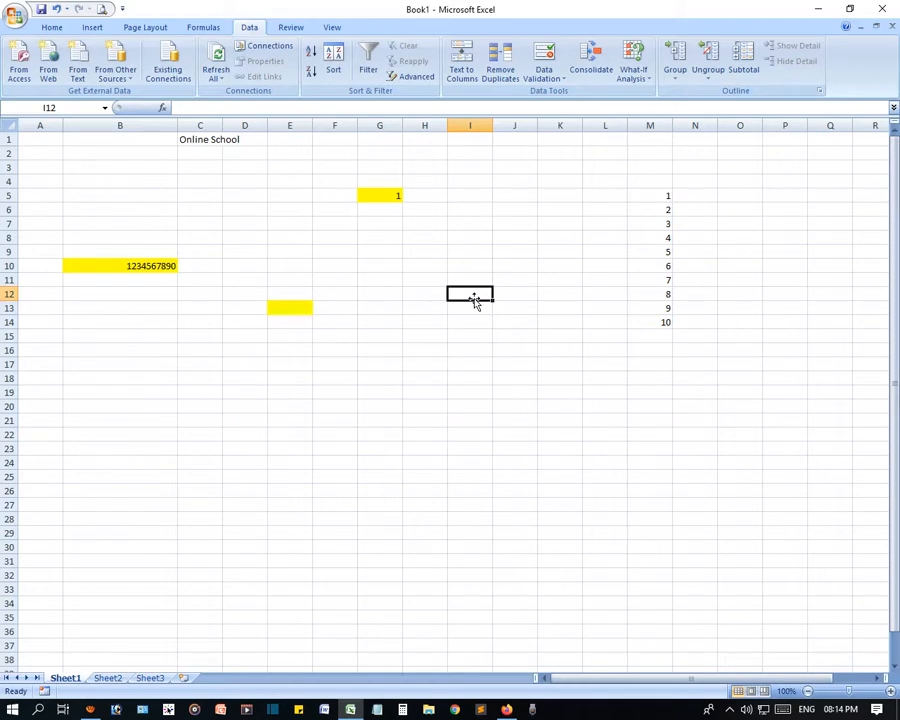
Set the minimum of cell I12's decimal validation rule to 0.2 and fill the cell with yellow.
left_click(543, 54)
left_click(504, 491)
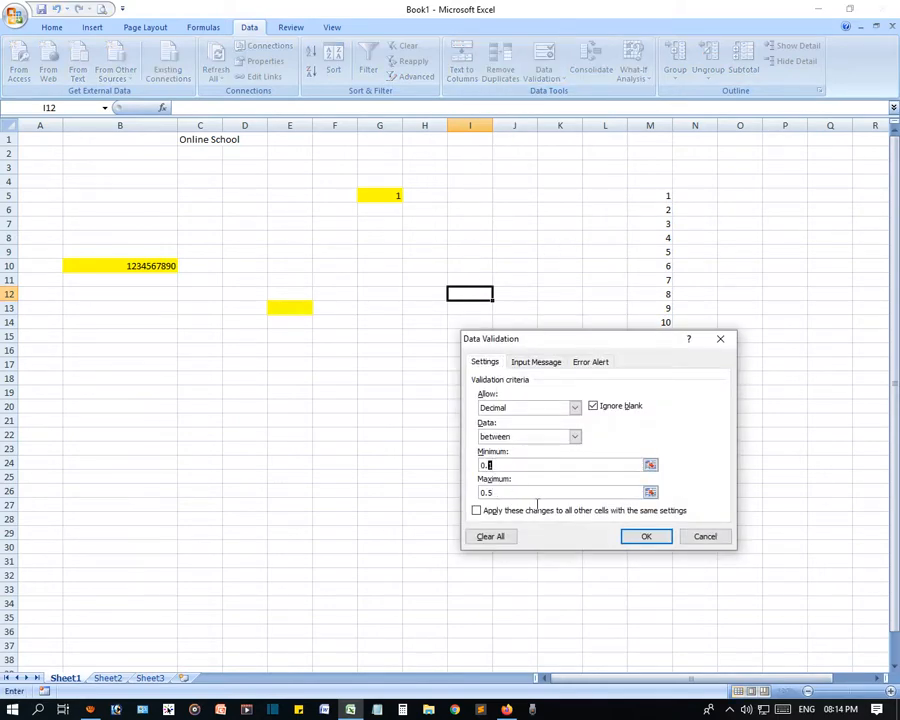
left_click(641, 535)
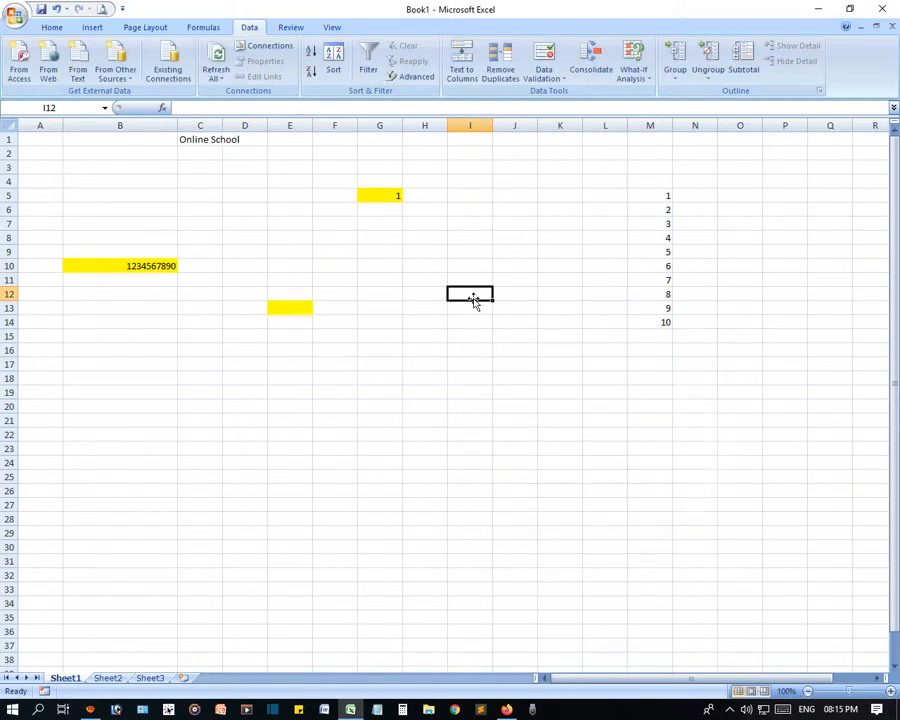
left_click(51, 27)
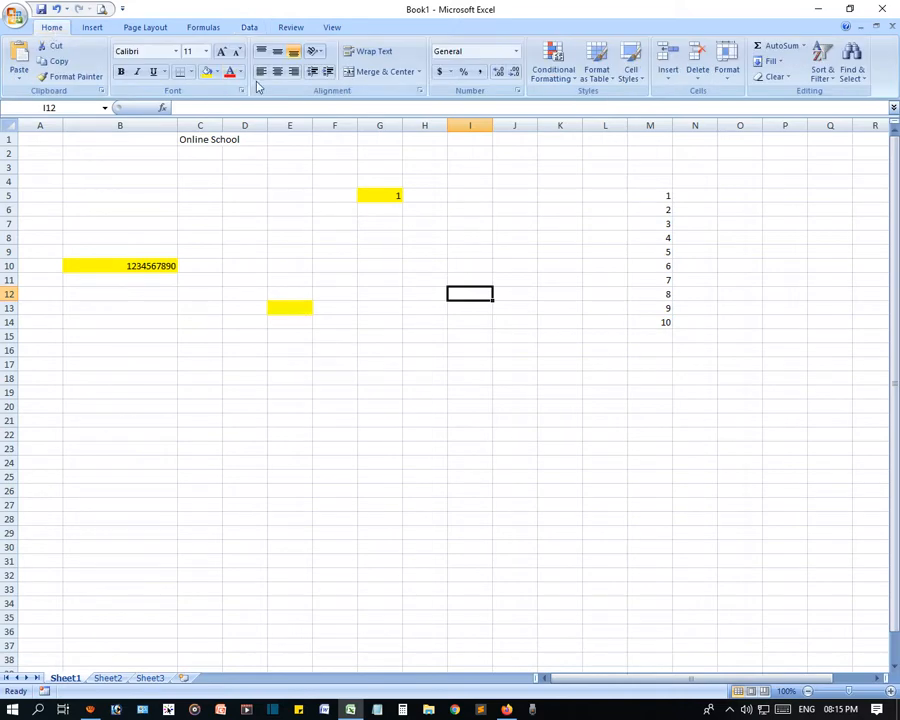
left_click(206, 71)
Try to enter 100.01 and 100.02 in cell I12 to test its decimal rule, and discard the entry.
type("100.01")
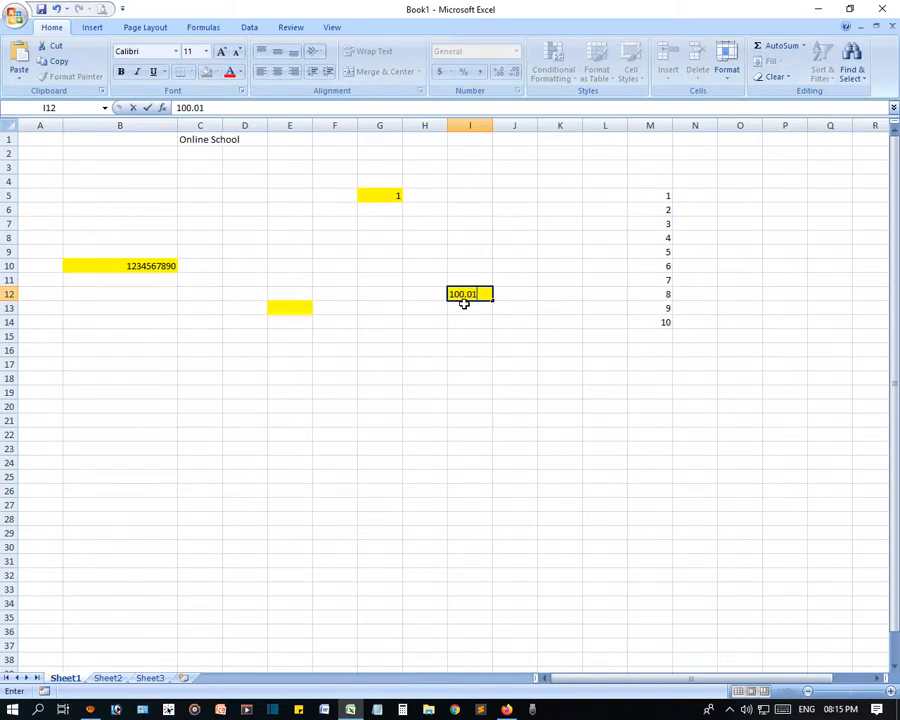
key("Return")
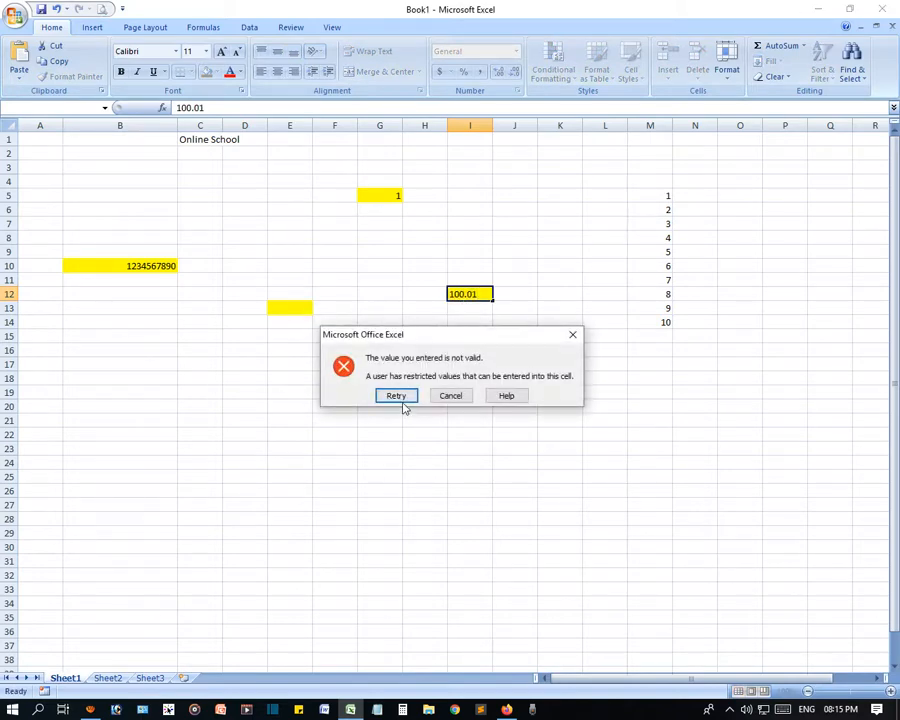
left_click(400, 398)
left_click(479, 293)
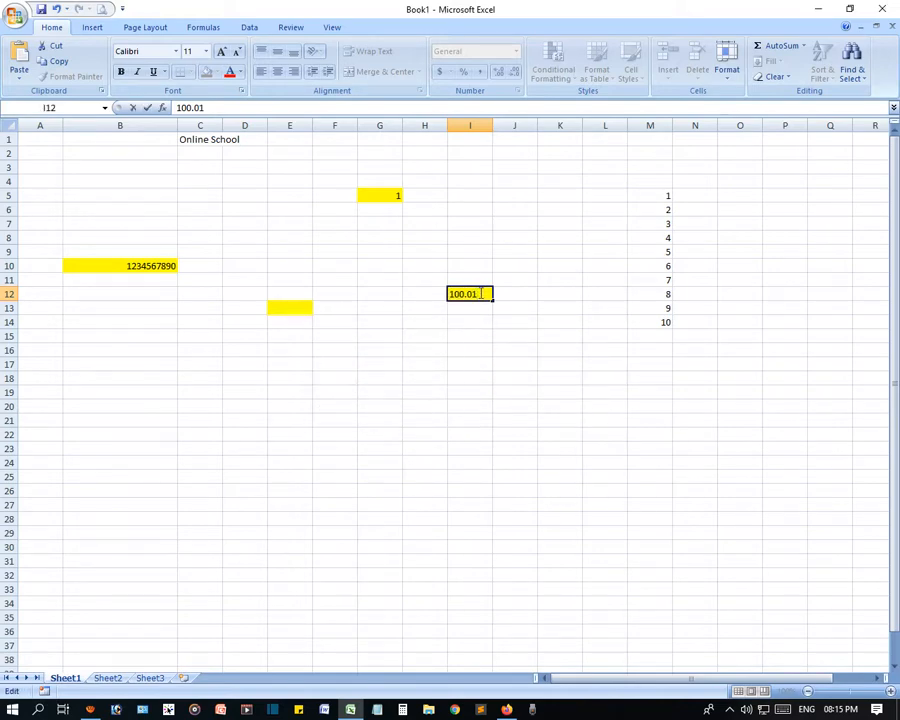
key("Return")
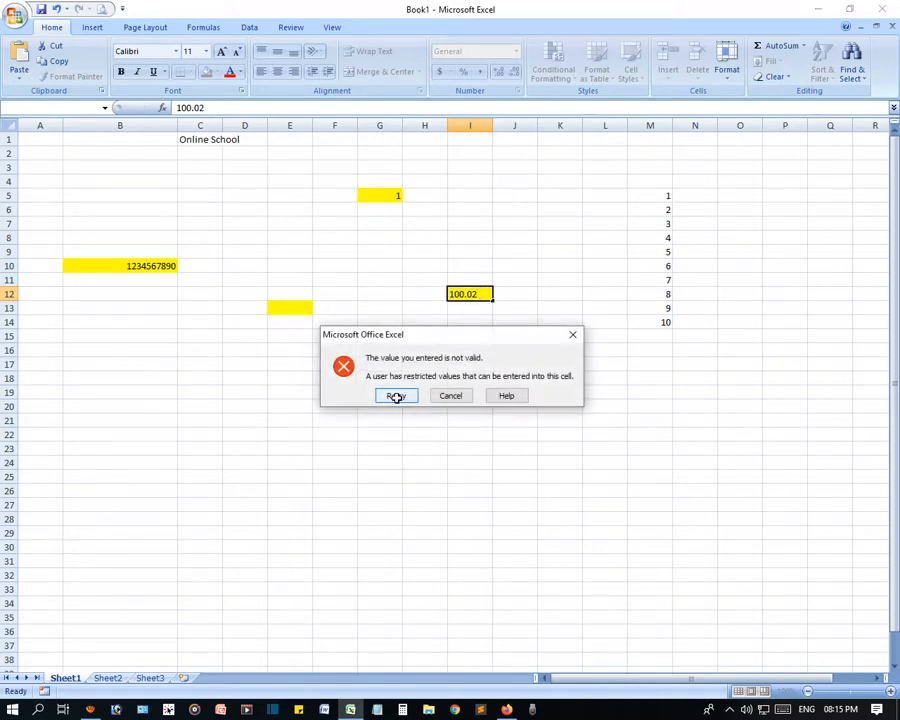
left_click(404, 397)
key("Escape")
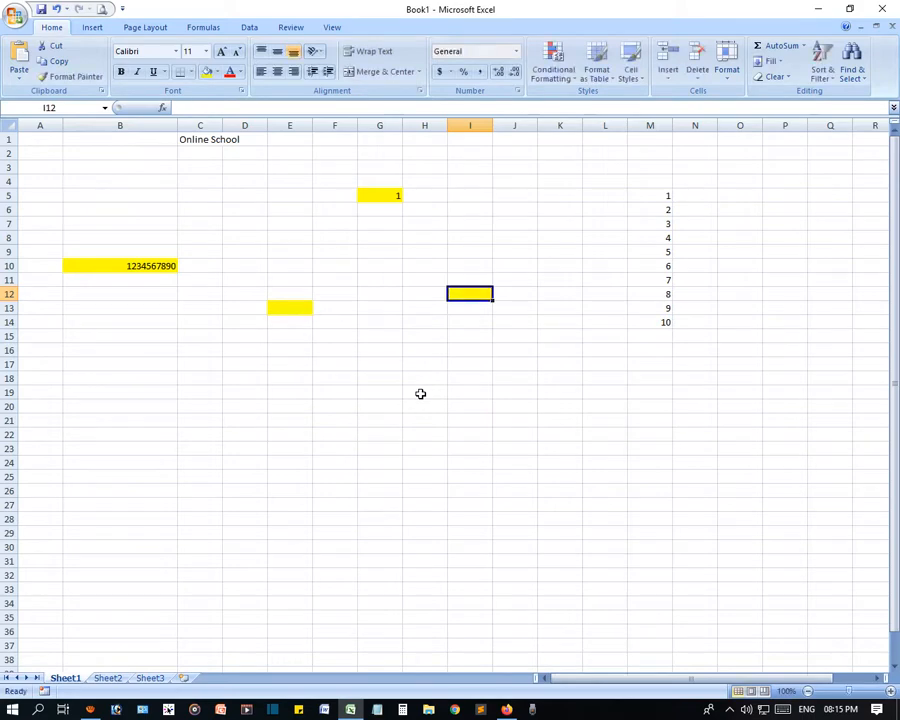
Examine the comparison conditions and the Custom formula option in cell I12's data validation settings, without saving changes.
left_click(482, 337)
left_click(472, 291)
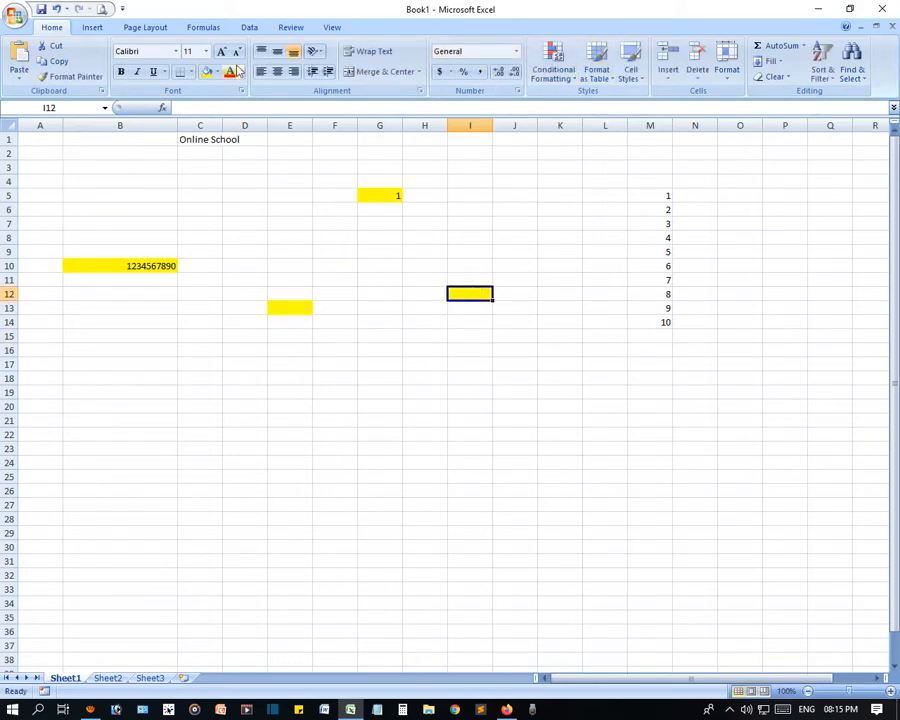
left_click(250, 27)
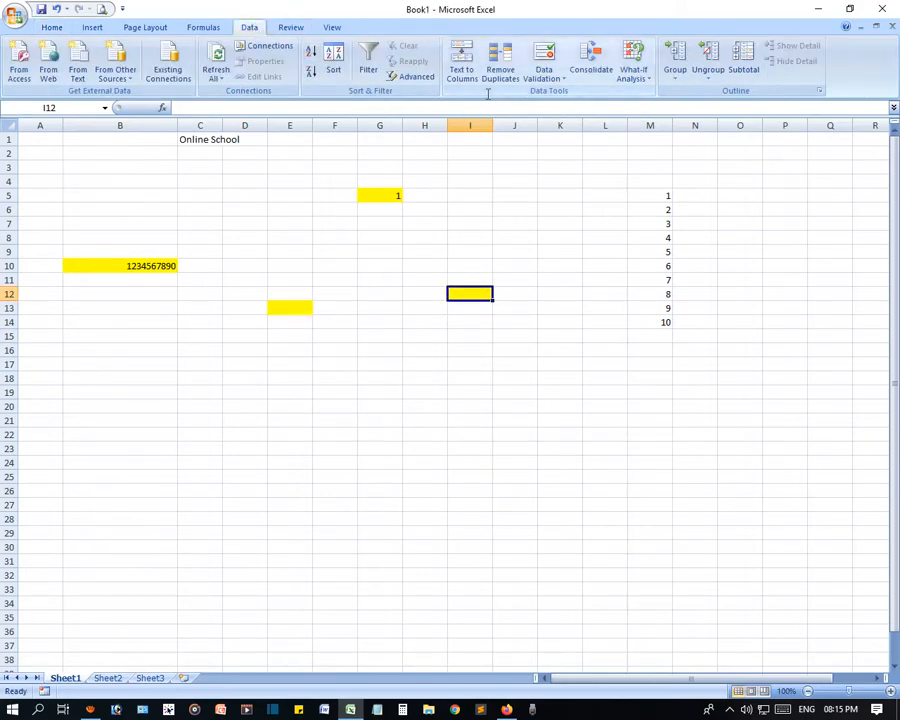
left_click(542, 62)
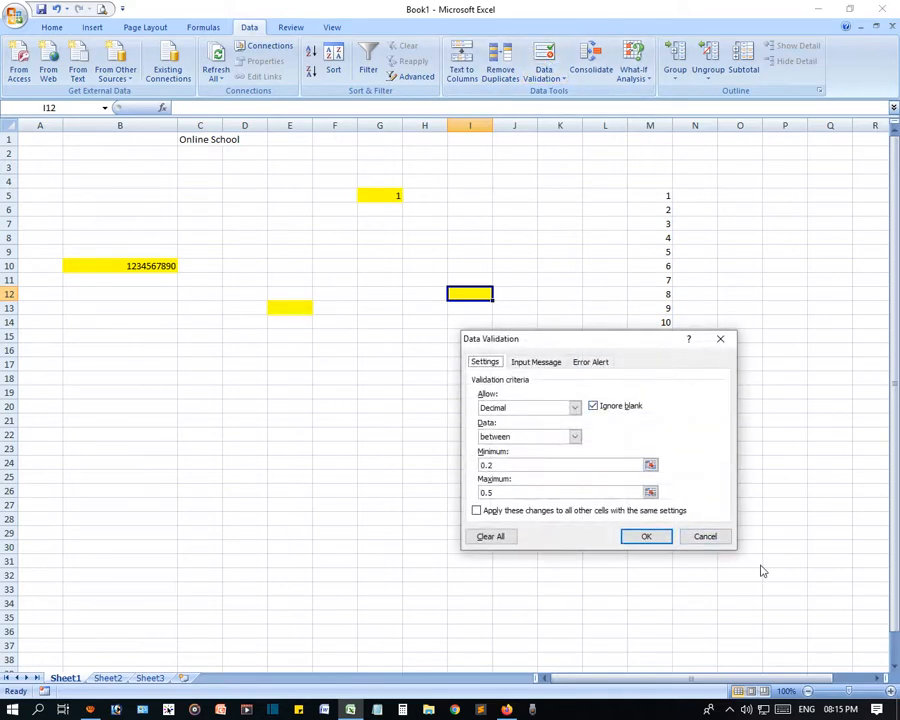
left_click(531, 439)
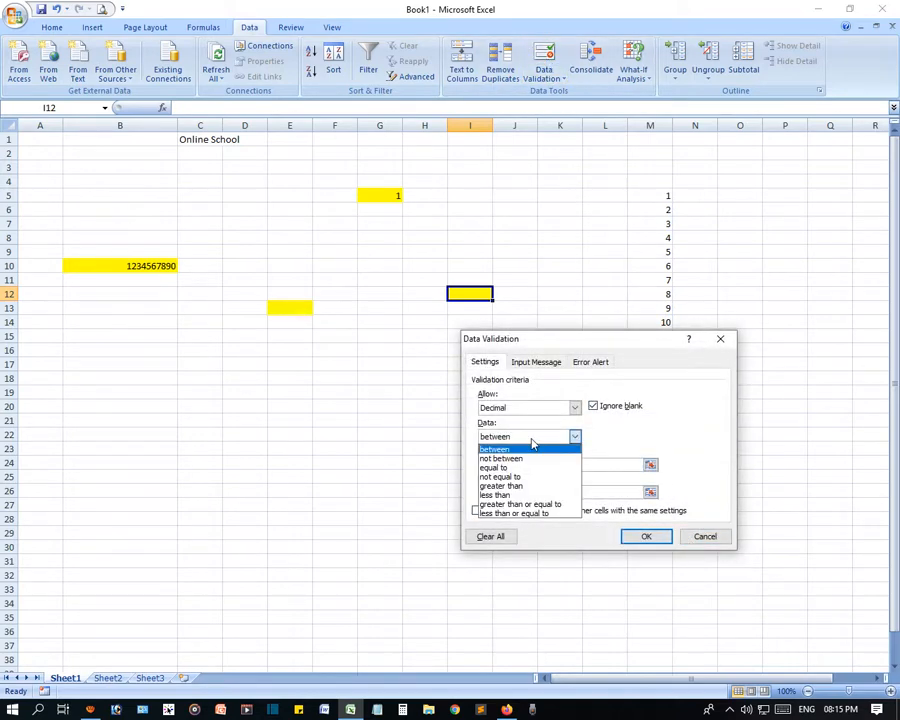
left_click(533, 448)
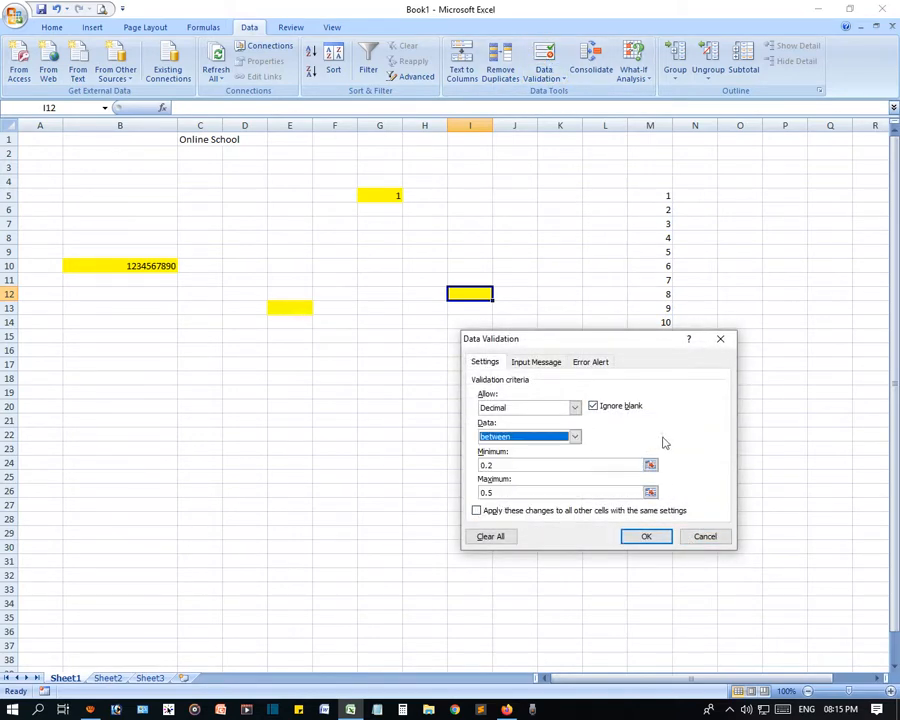
left_click(572, 408)
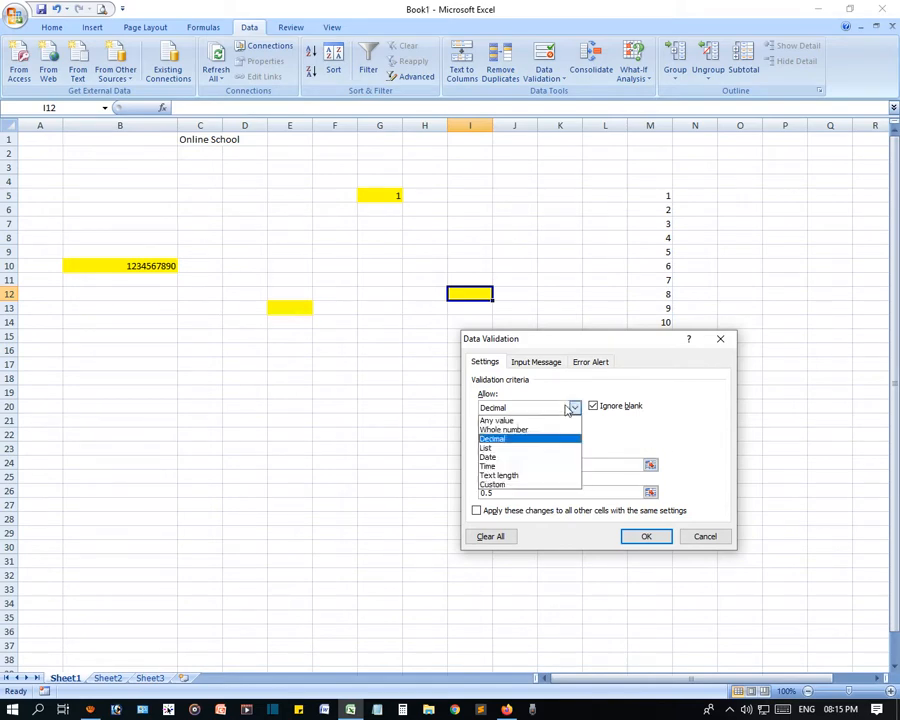
left_click(495, 484)
left_click(518, 464)
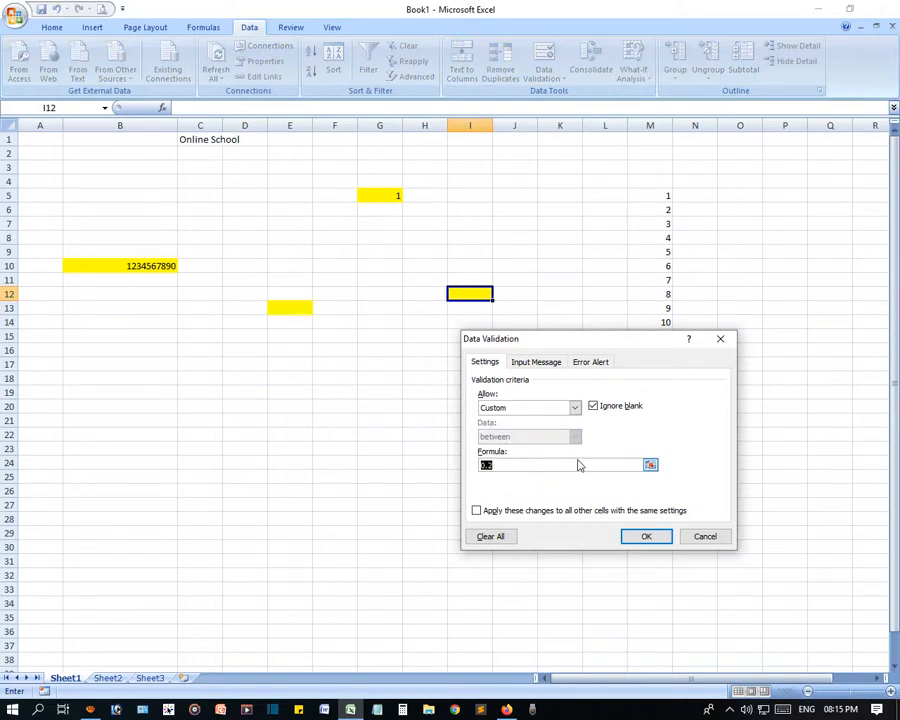
left_click(705, 536)
left_click_drag(560, 378, 560, 449)
left_click(242, 318)
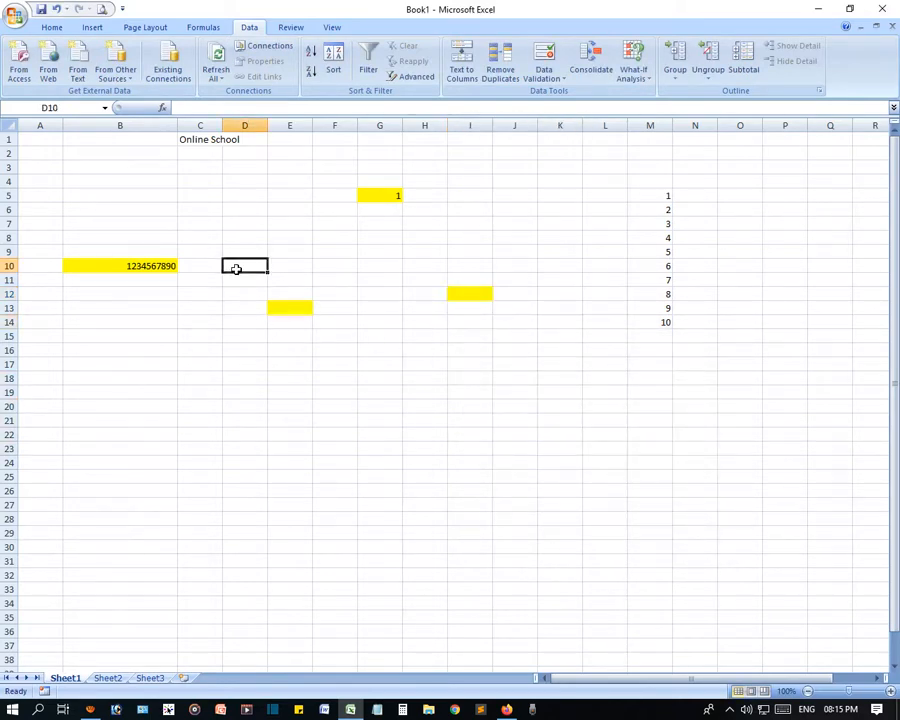
left_click_drag(234, 266, 551, 424)
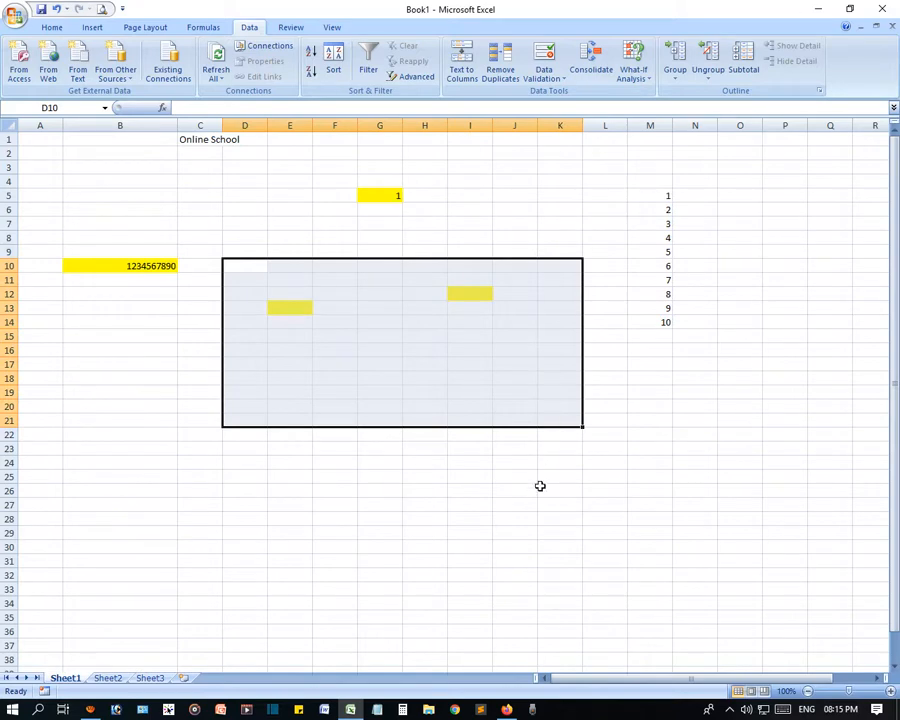
left_click(540, 486)
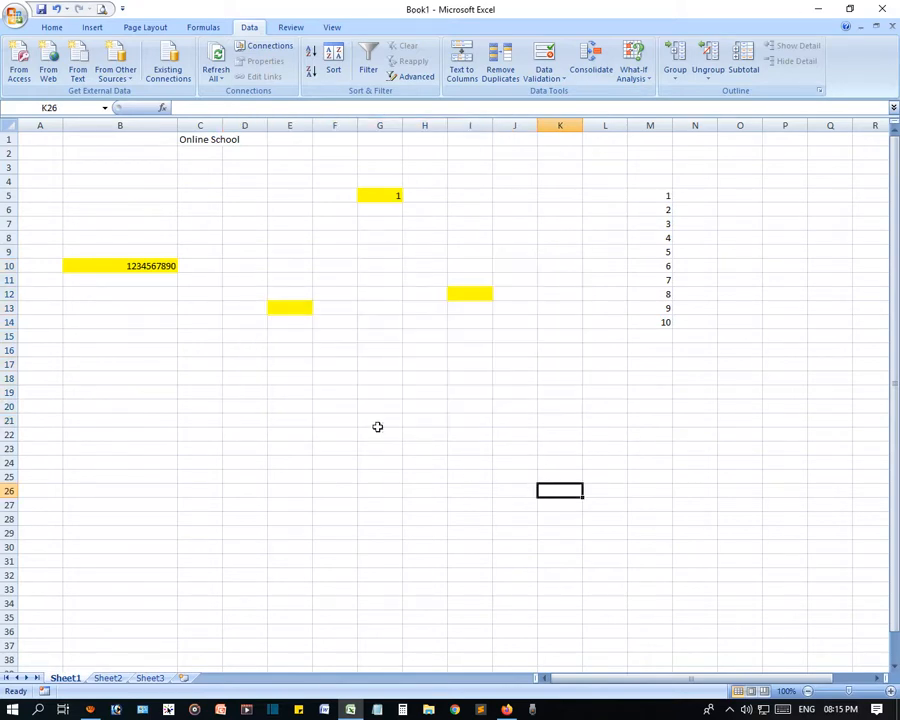
Choose 6 from the dropdown list in cell G5.
left_click(377, 194)
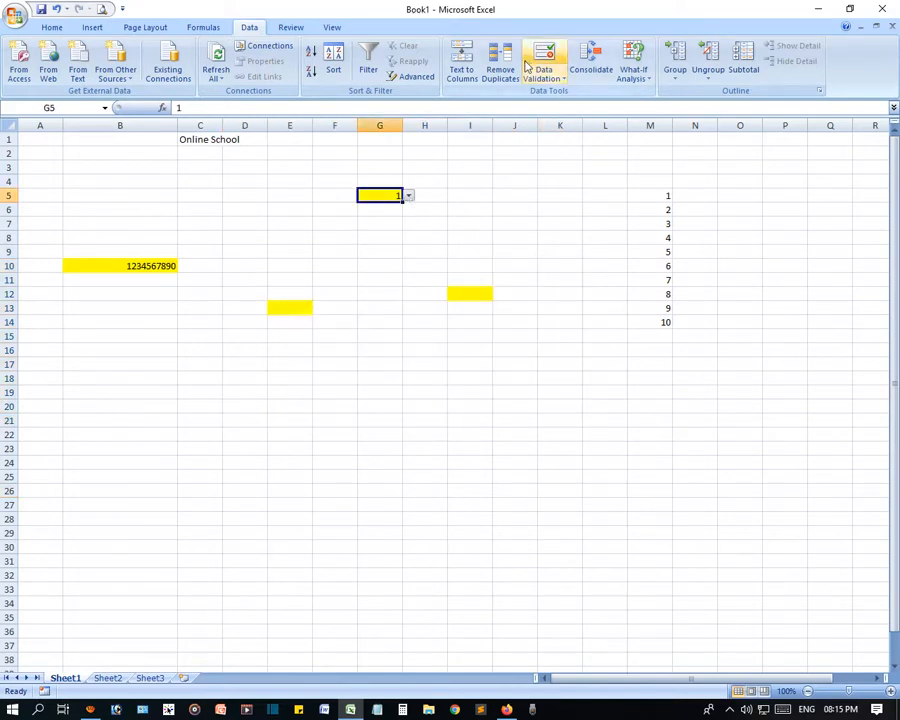
left_click(408, 197)
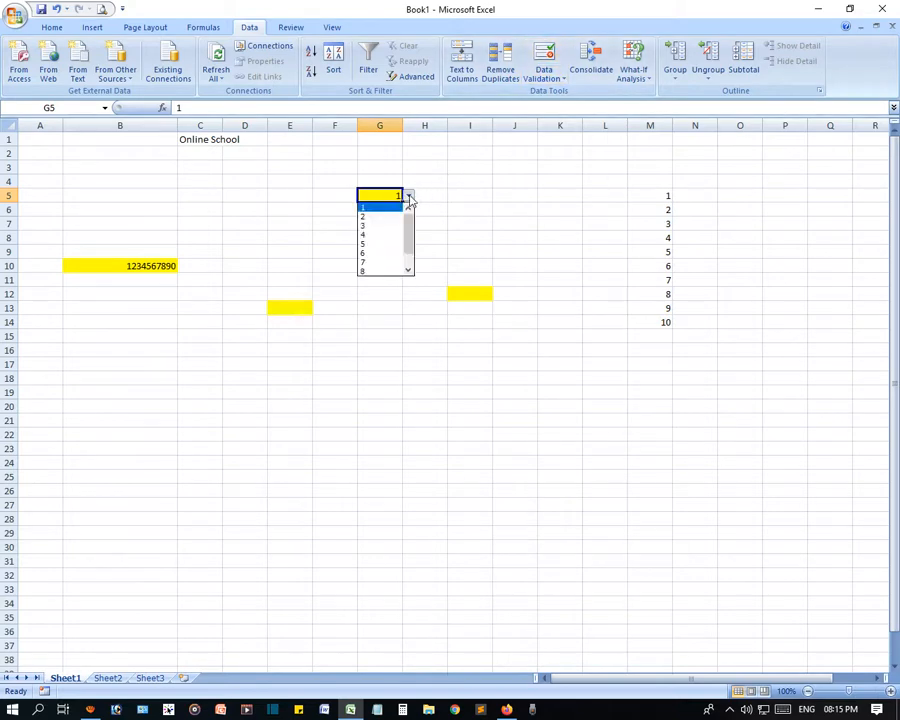
left_click(380, 253)
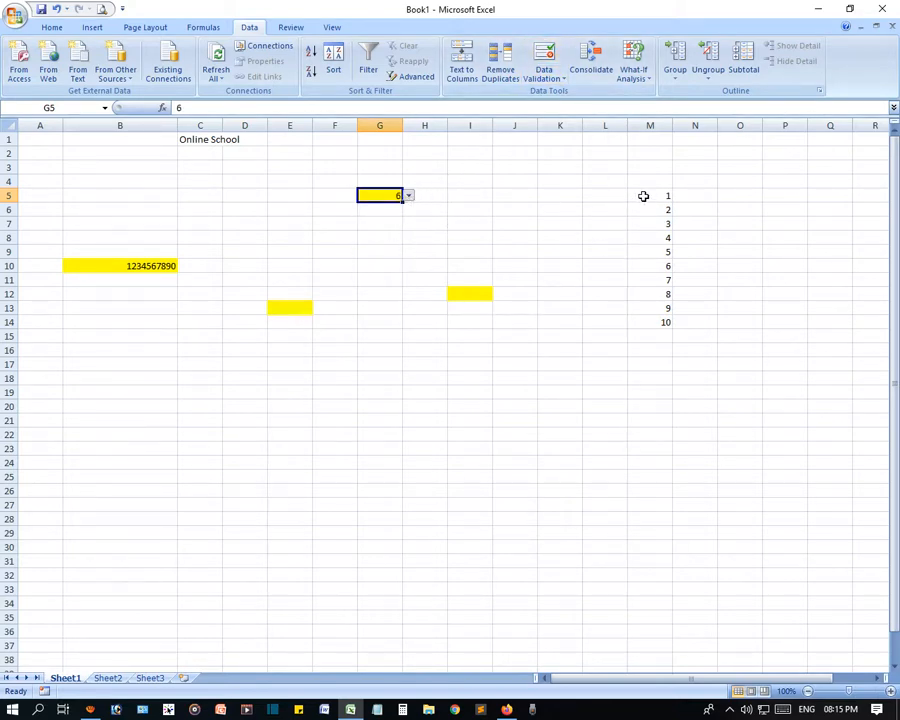
Enter Source in cell M4 as the heading above the number list.
left_click_drag(643, 195, 654, 315)
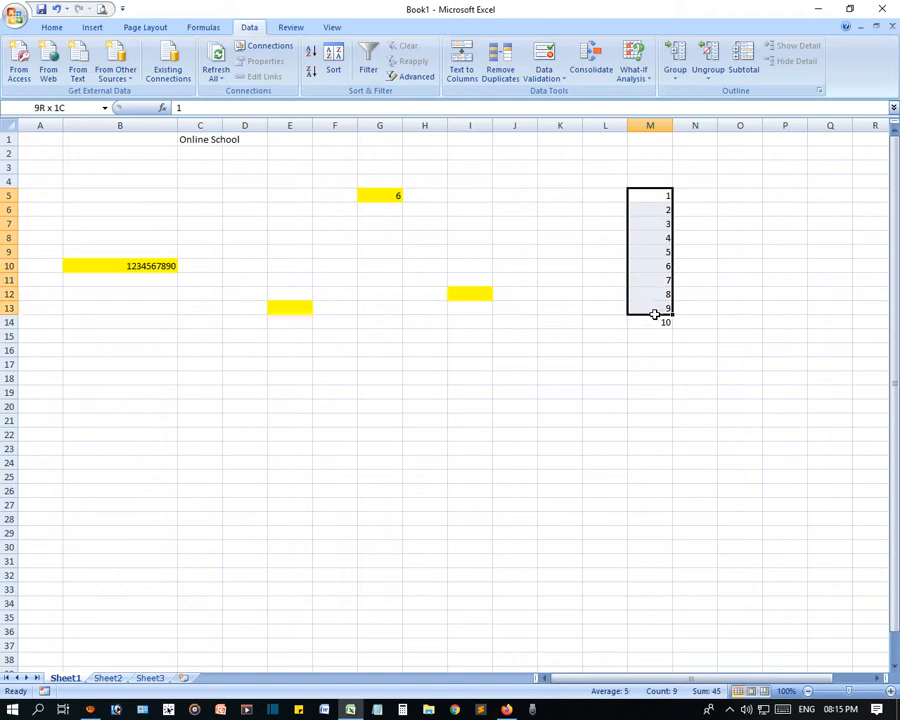
left_click(654, 182)
type("Source")
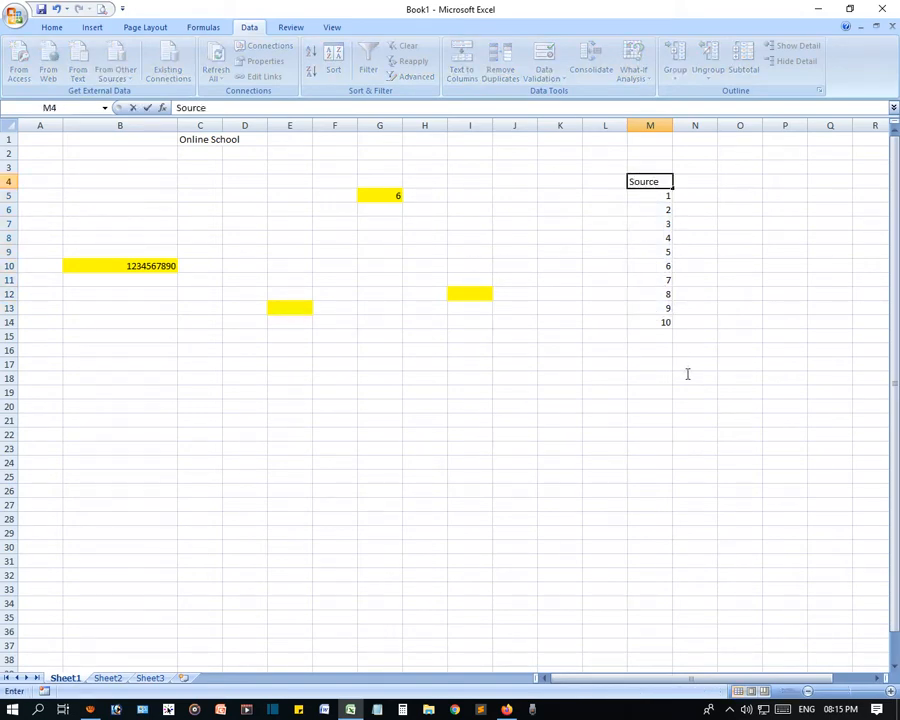
left_click(687, 374)
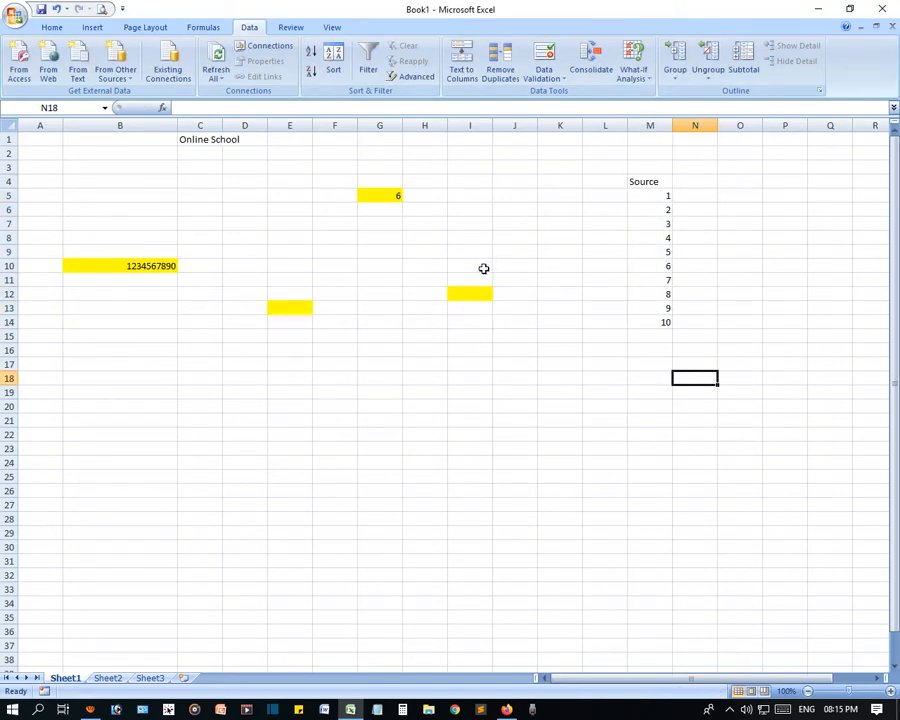
Enter Month in cell L4 as the heading beside Source.
left_click(605, 183)
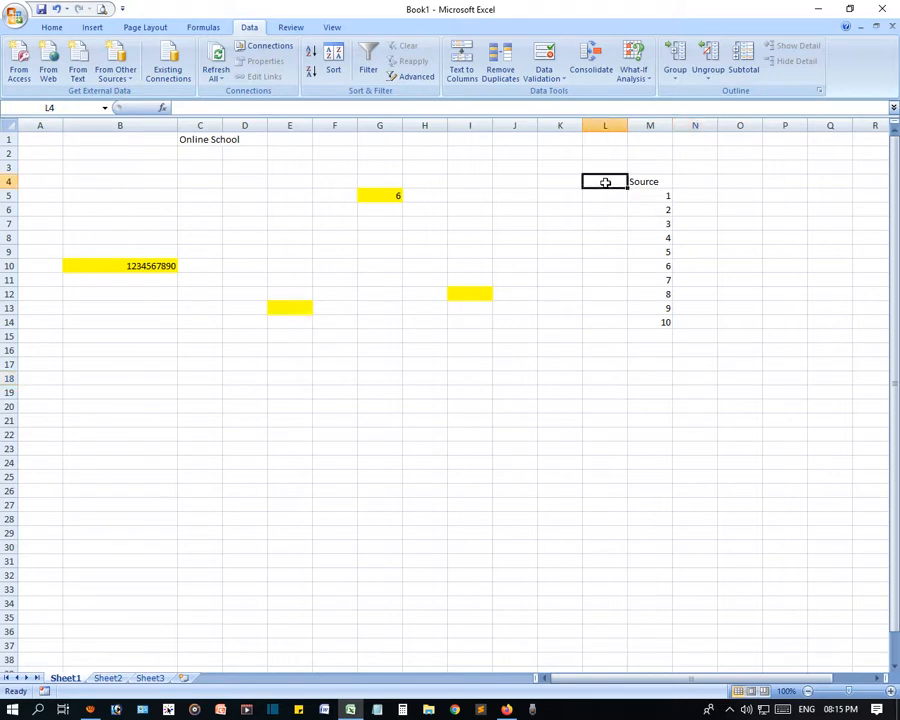
type("MOn")
key("BackSpace")
key("BackSpace")
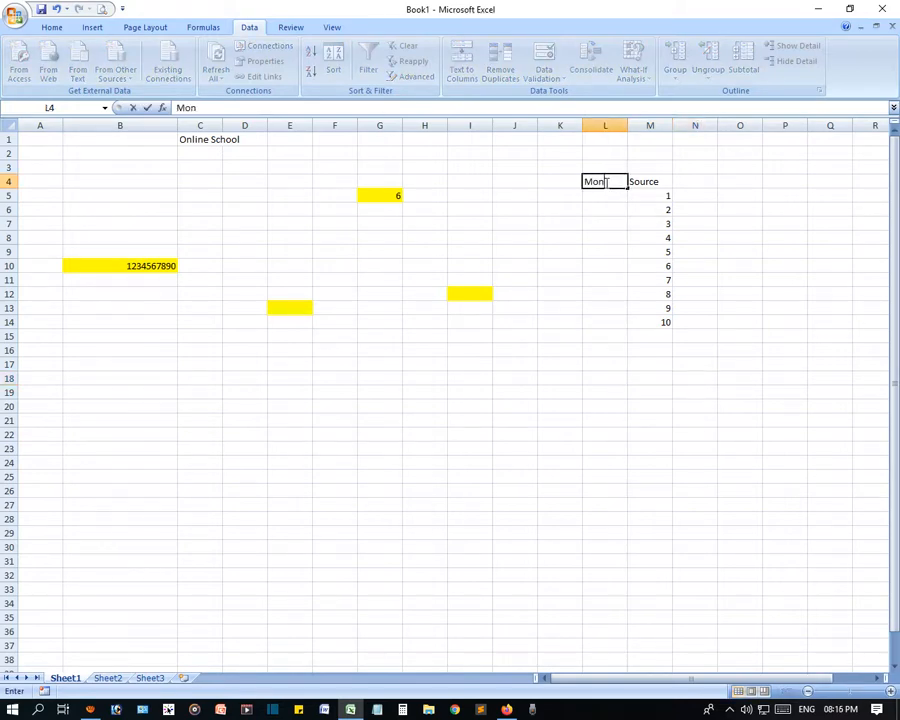
type("onth")
key("Return")
Enter January in cell L5 as the first month under the Month heading.
type("Januar")
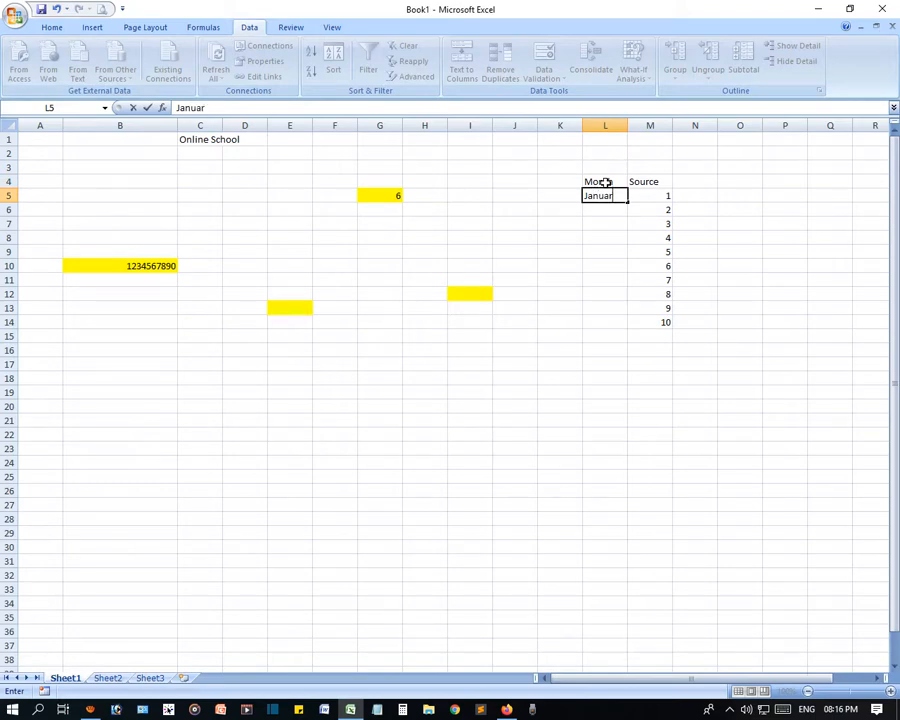
key("Return")
key("Up")
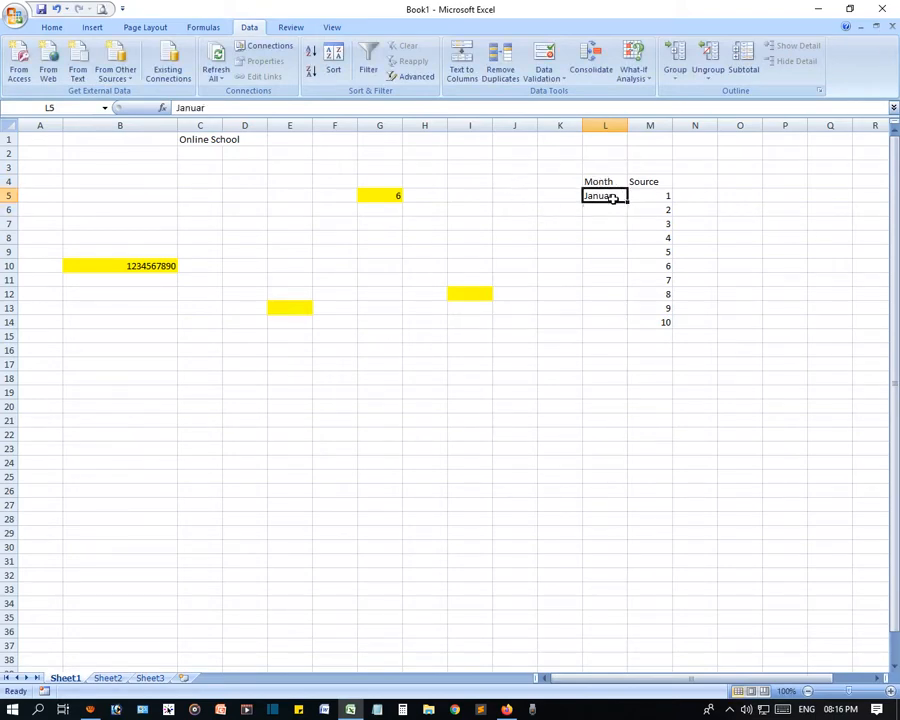
double_click(611, 197)
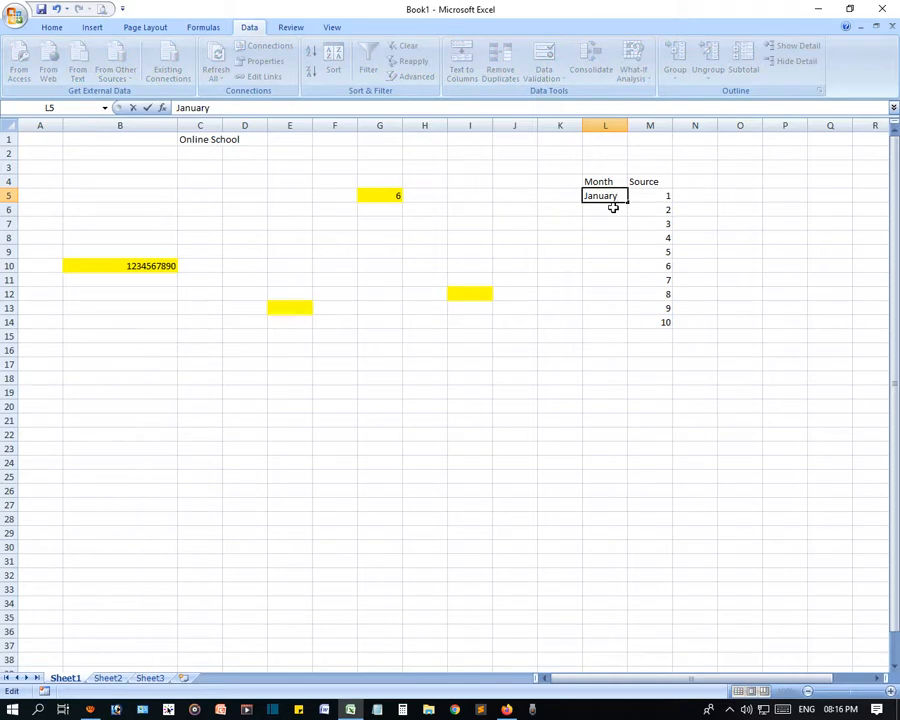
key("Return")
Enter Februar, March, April and May in cells L6 to L9, continuing the Month list.
type("Feb")
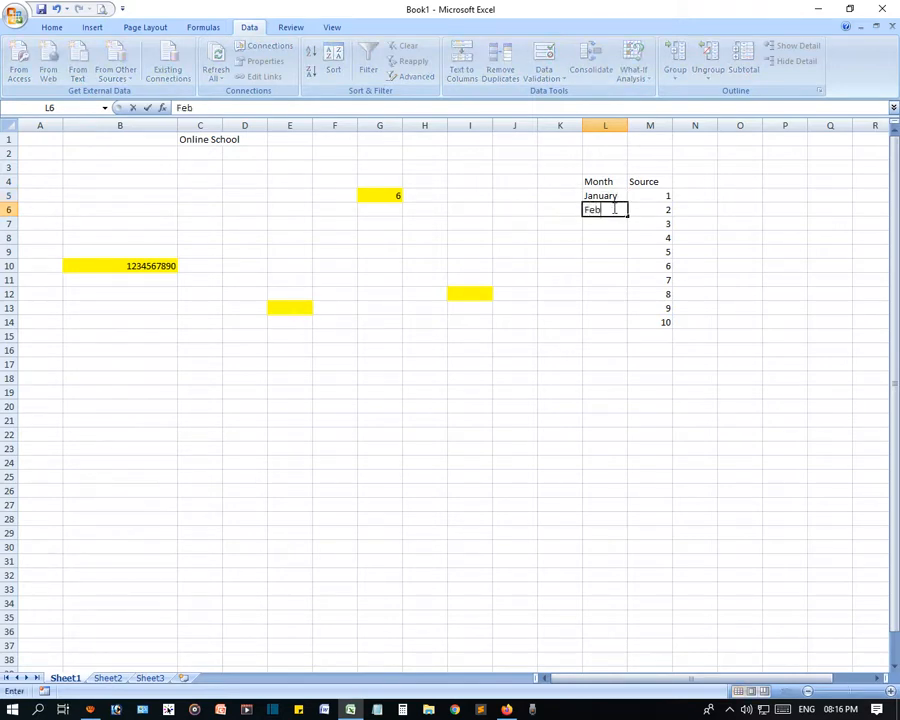
type("ruary")
key("Return")
type("Mar")
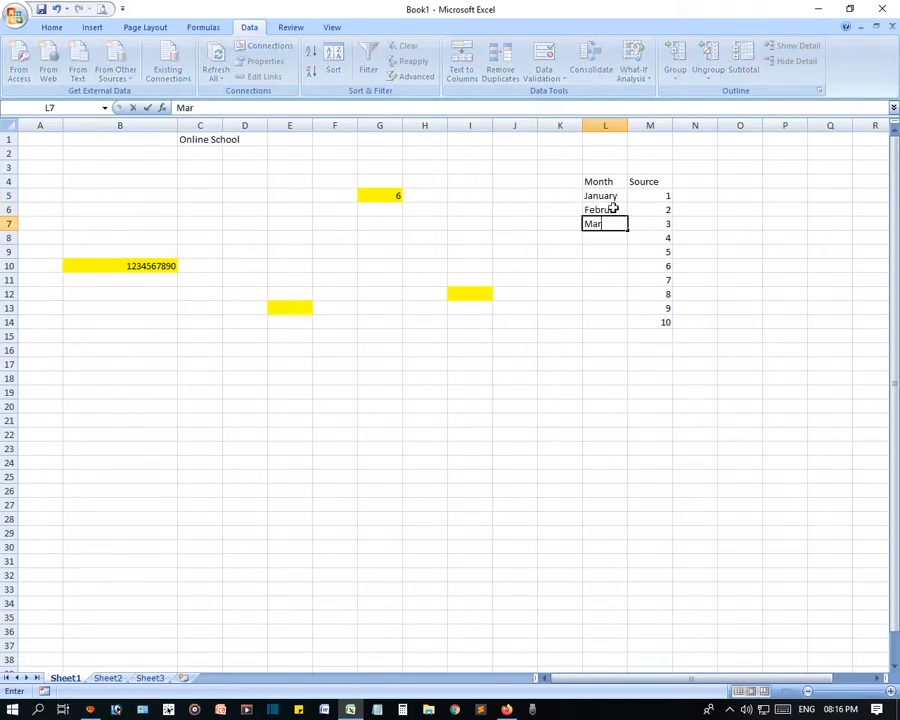
type("ch")
key("Return")
type("April")
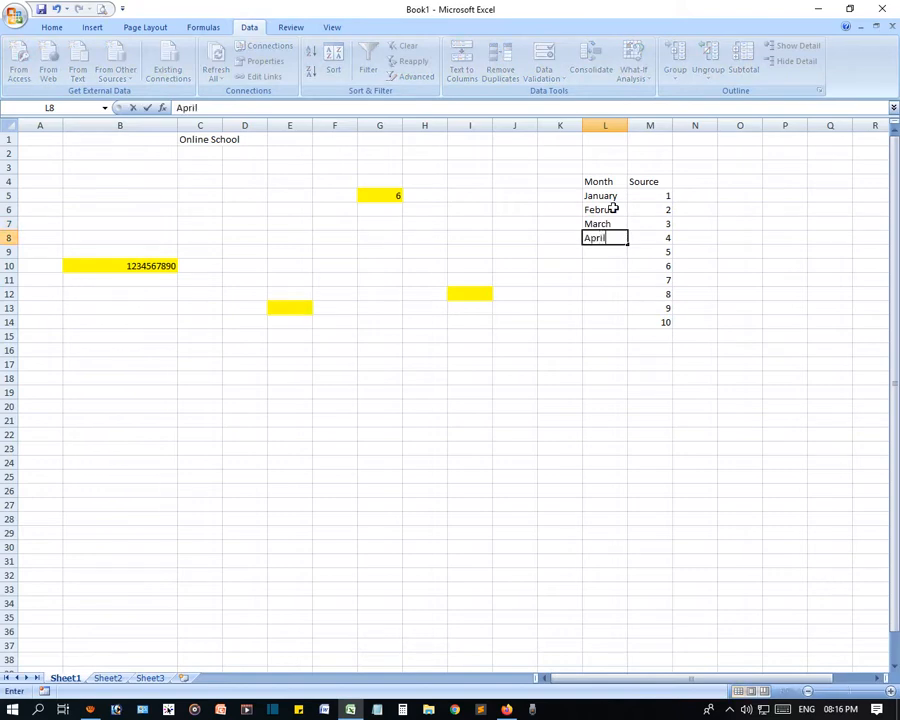
key("Return")
type("May")
key("Return")
Enter June, July and August in cells L10 to L12 of the Month list.
type("J")
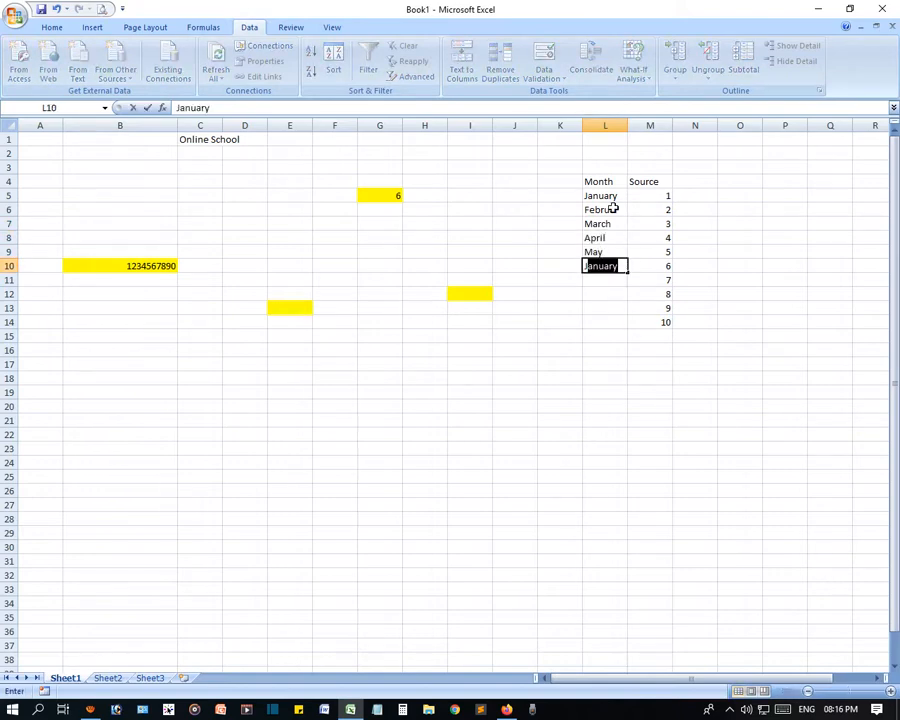
type("une")
key("Return")
type("July")
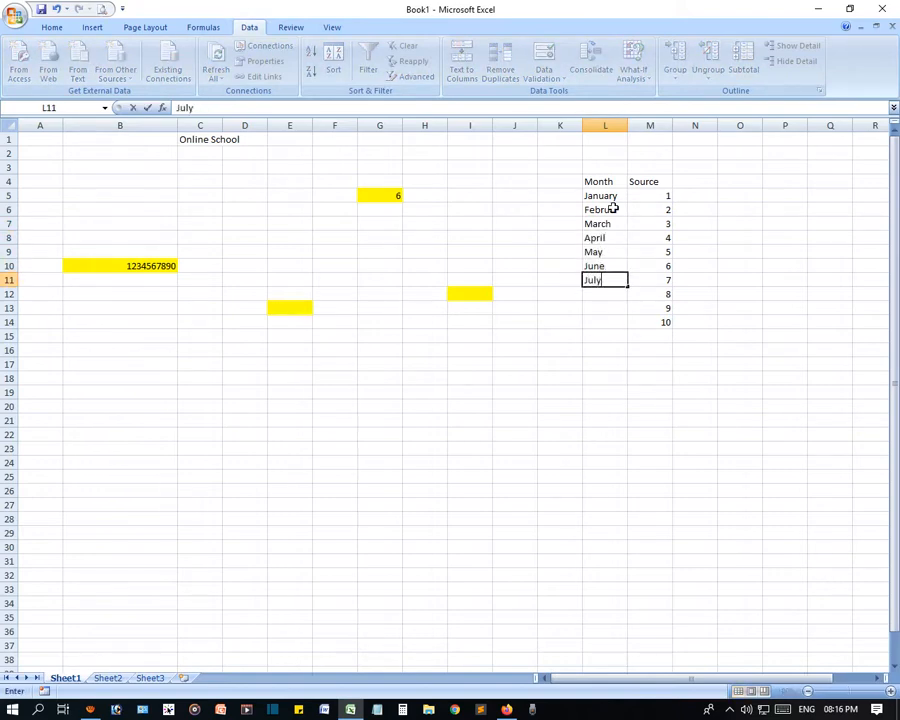
key("Return")
type("Augu")
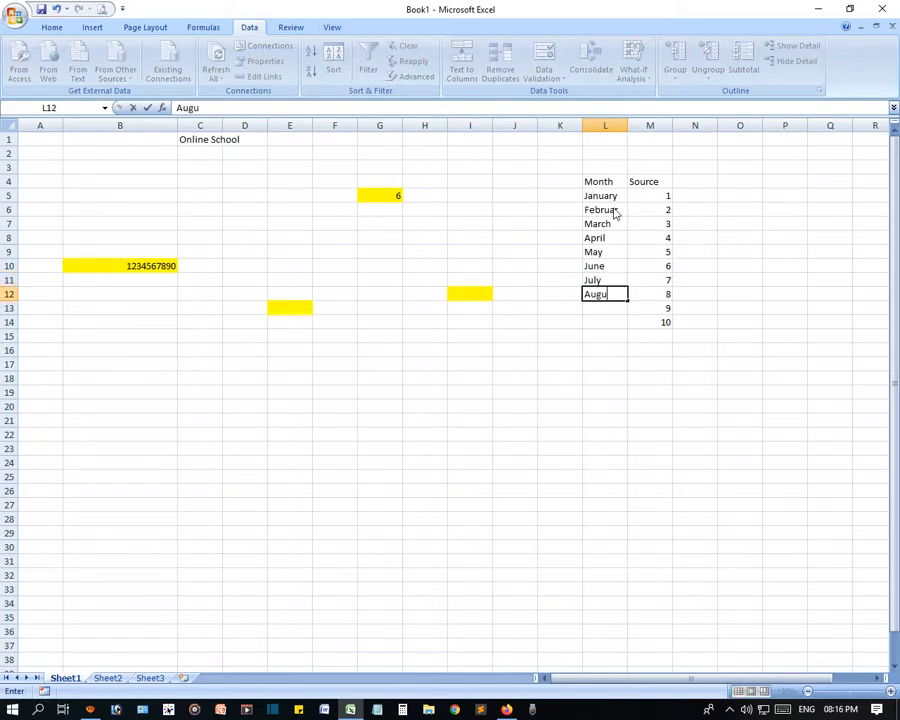
type("st")
key("Return")
Complete the Month list with September, October, November and December in cells L13 to L16.
type("Septem")
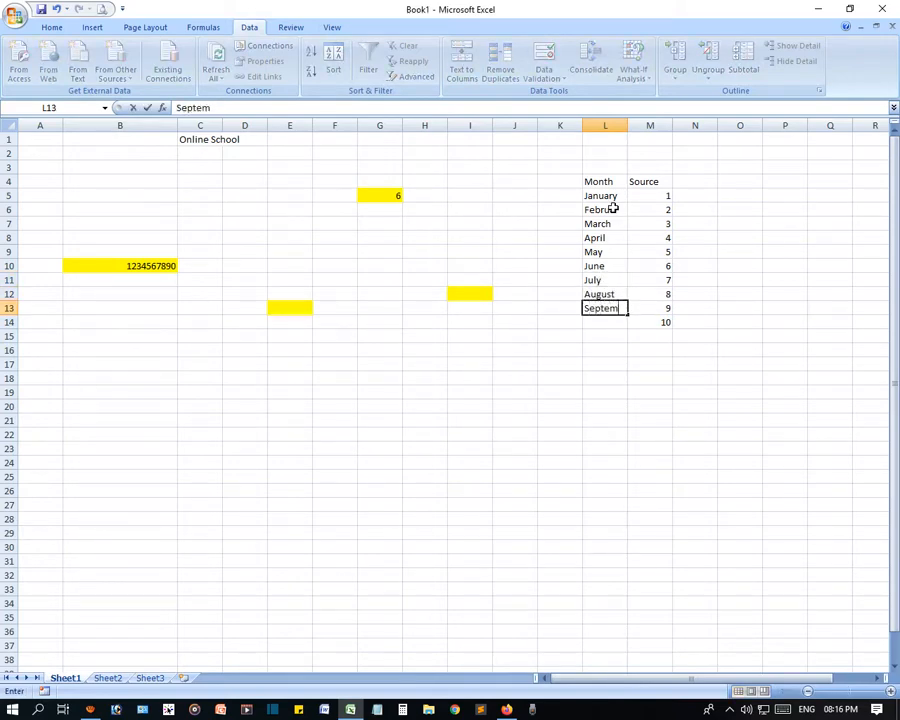
type("ber")
key("Return")
type("O")
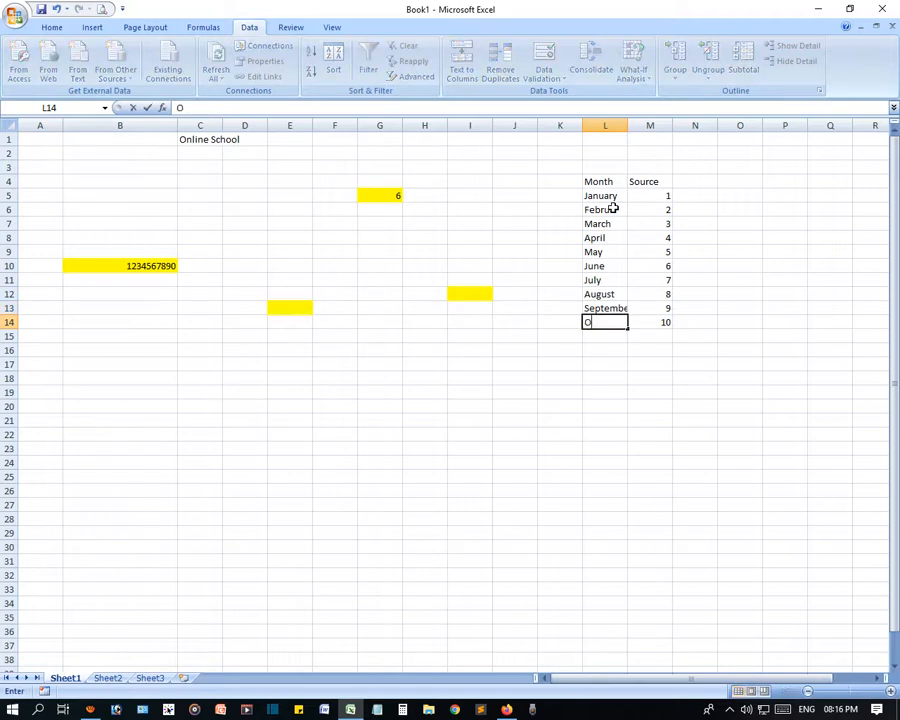
type("ctober")
key("Return")
type("No")
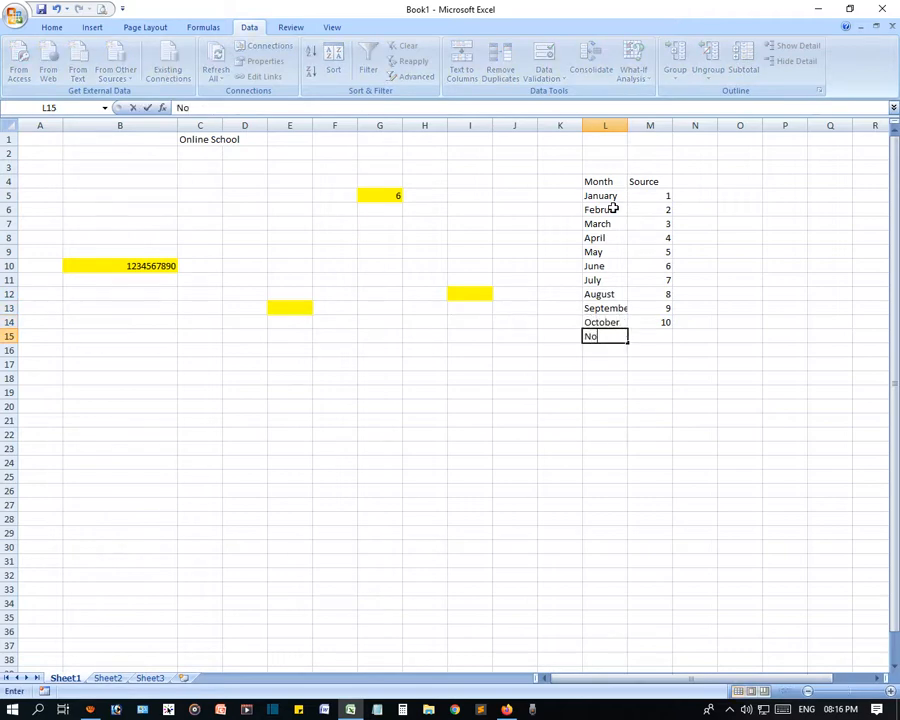
type("vember")
key("Return")
type("Decem")
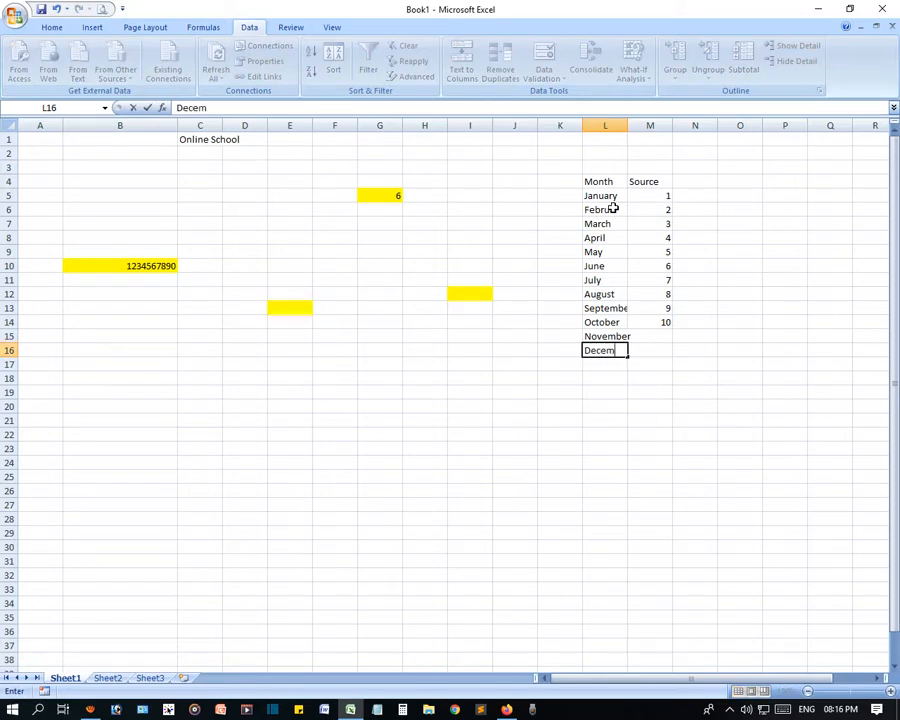
type("ber")
key("Return")
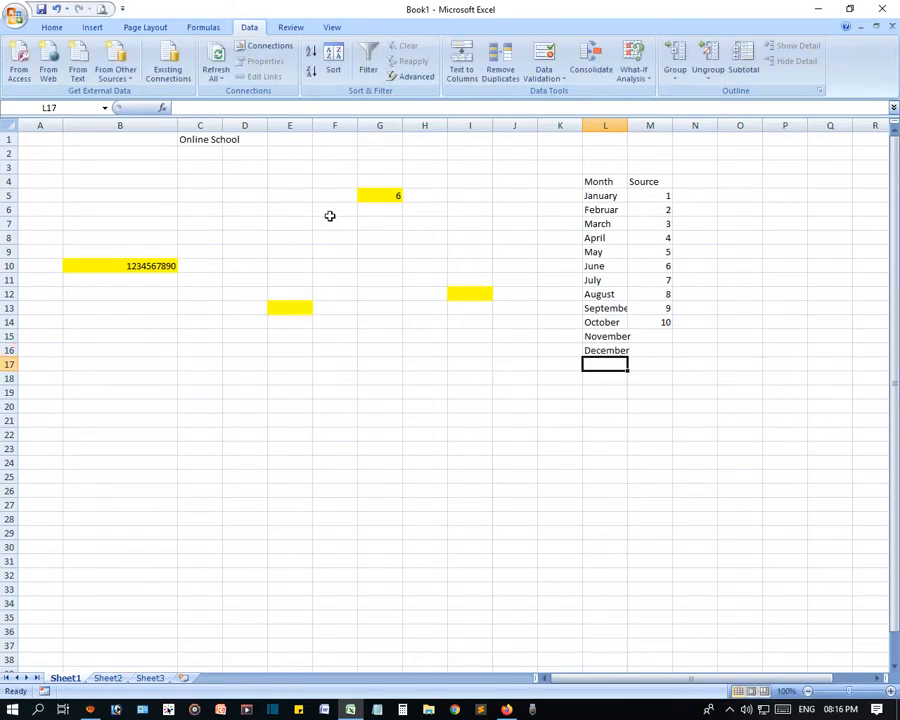
Enter Select Month in cell D5 and widen column D to fit the text.
left_click(244, 193)
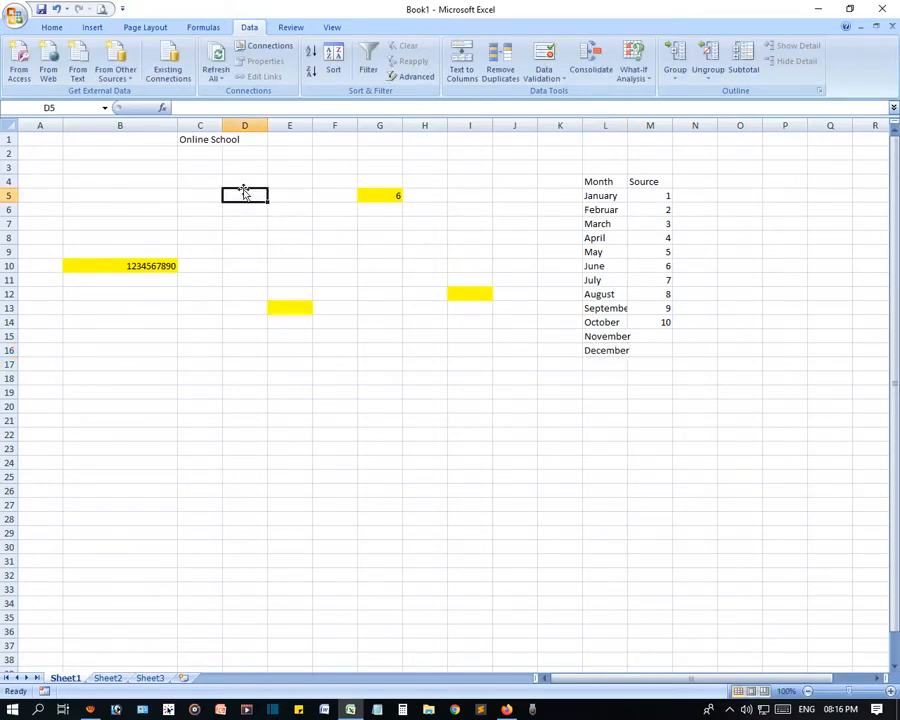
type("Select Month")
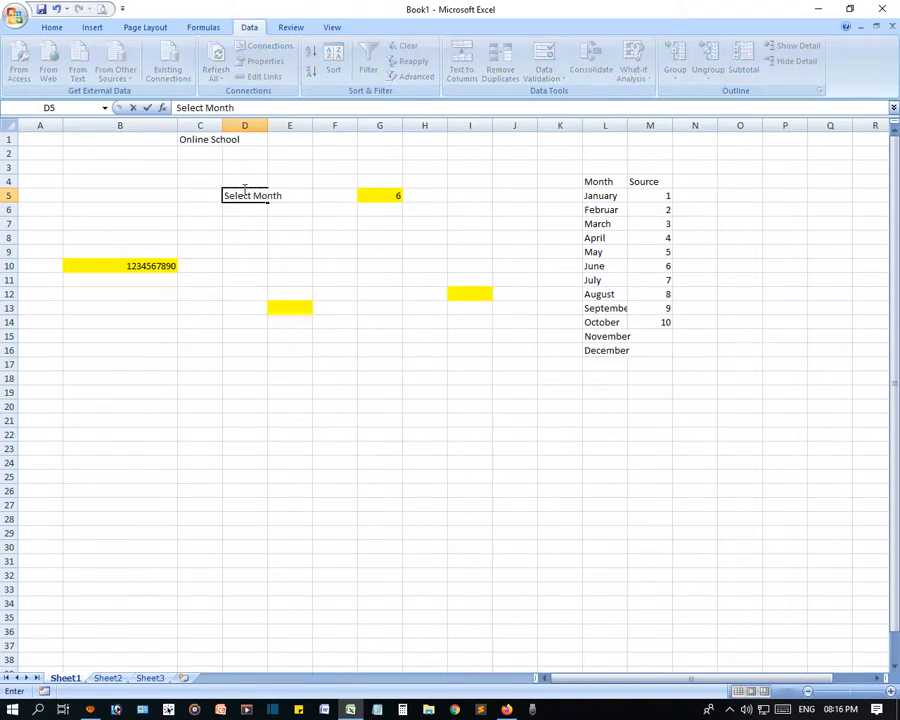
key("Return")
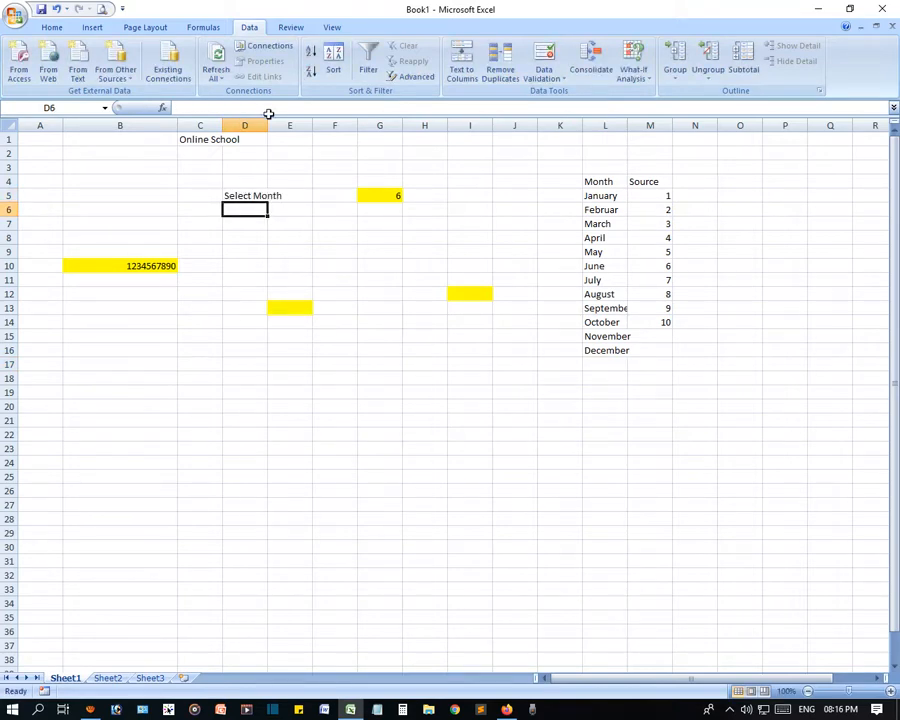
left_click_drag(267, 125, 278, 179)
Apply a List data validation rule to cell D5 with the months in =$L$5:$L$16 as its source.
left_click(269, 195)
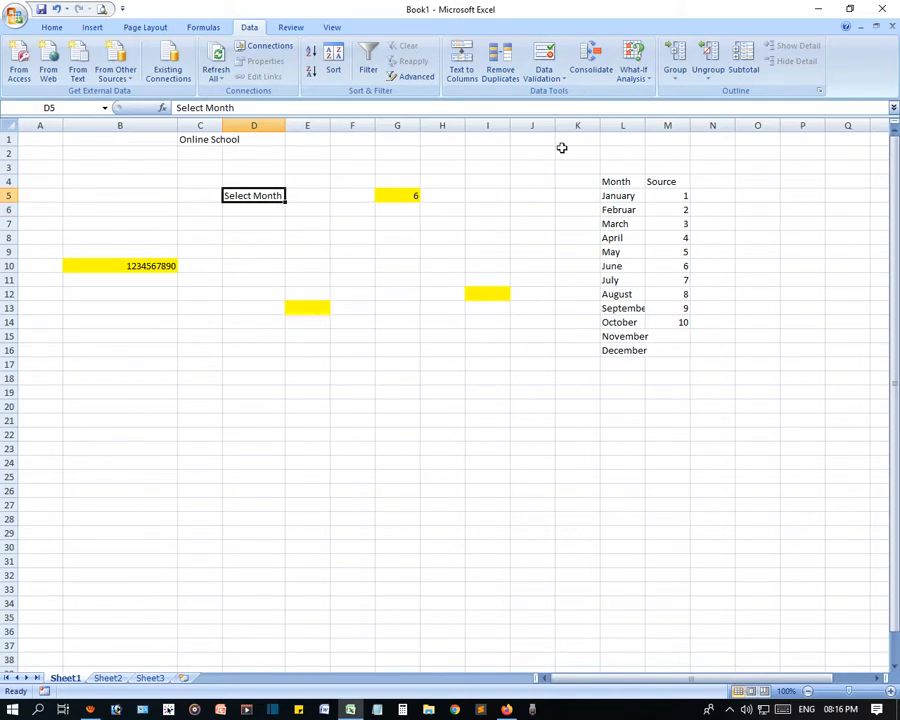
left_click(541, 62)
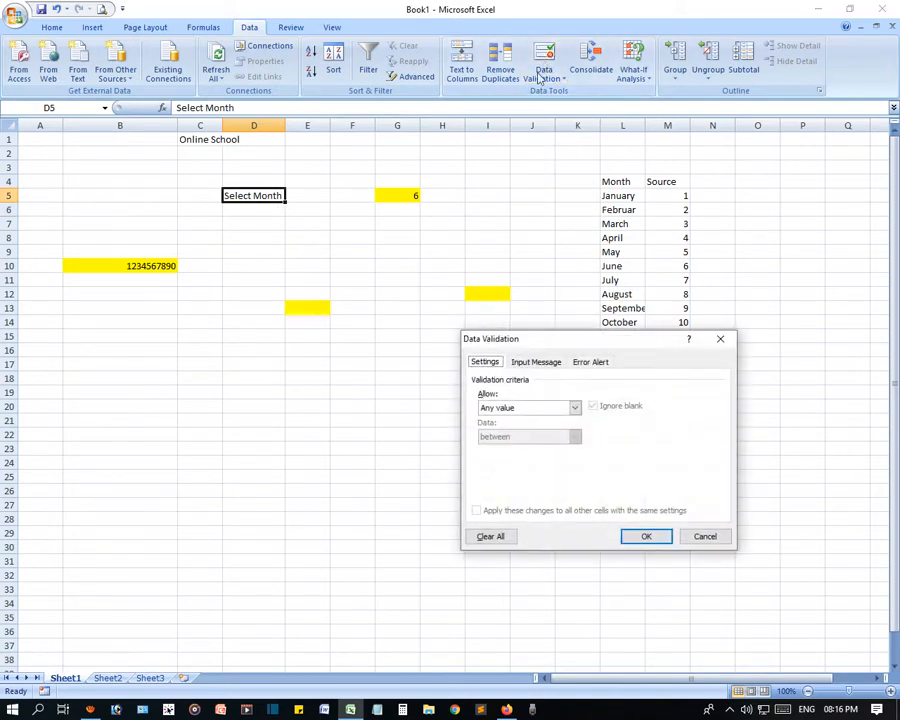
left_click(575, 407)
left_click(497, 448)
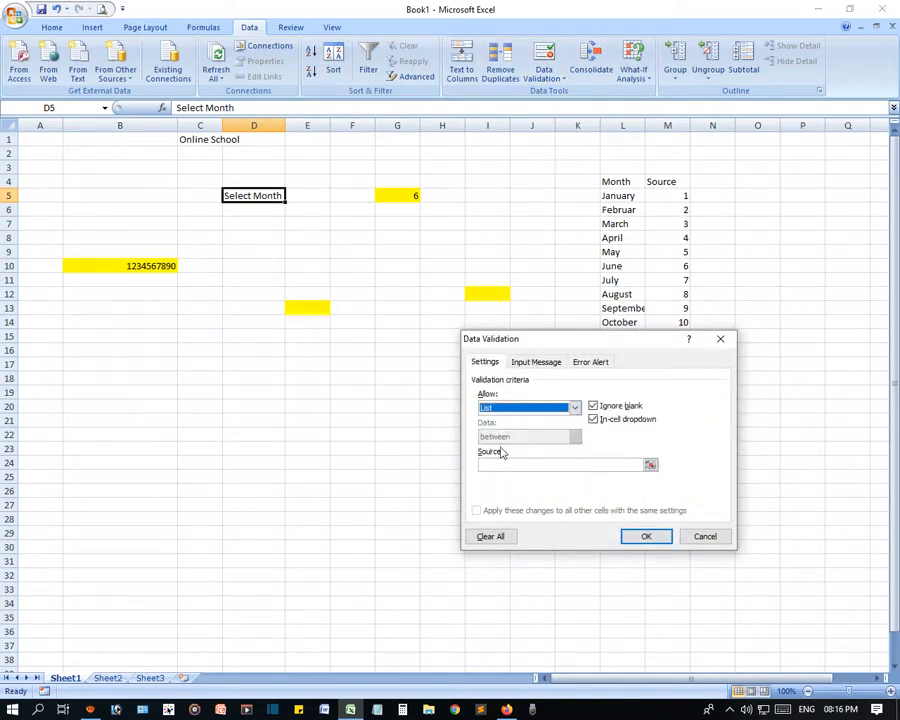
left_click(650, 465)
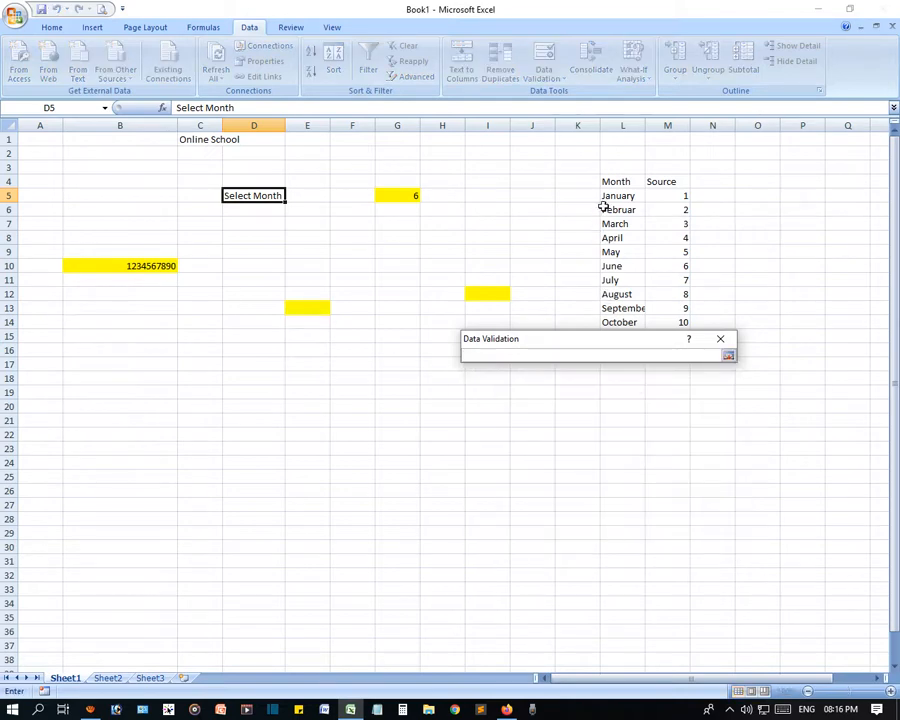
left_click_drag(658, 348, 665, 463)
left_click_drag(606, 196, 626, 349)
left_click(734, 471)
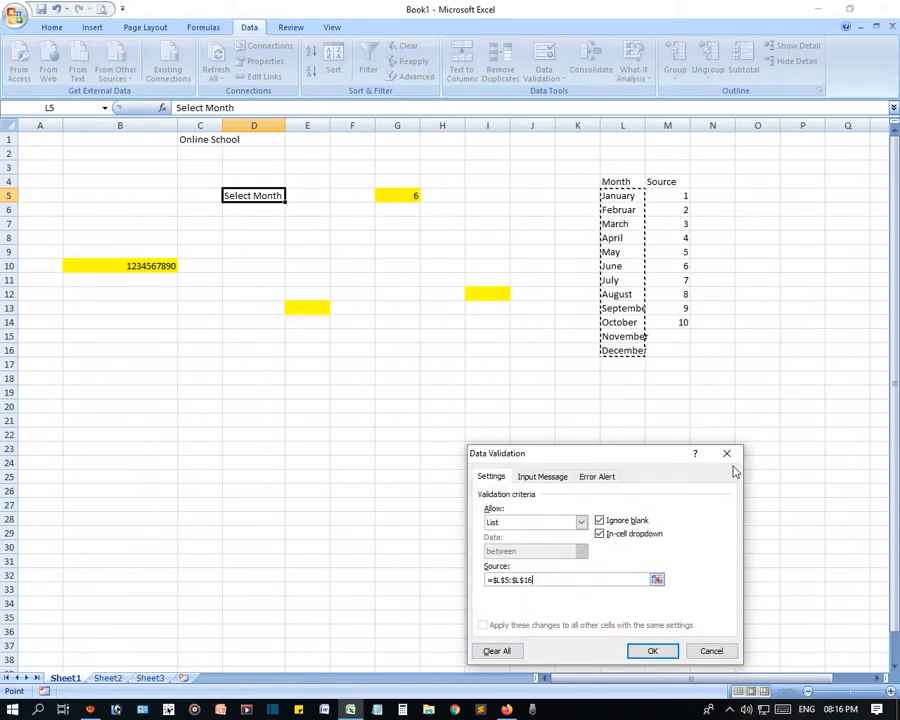
left_click(649, 648)
left_click(452, 399)
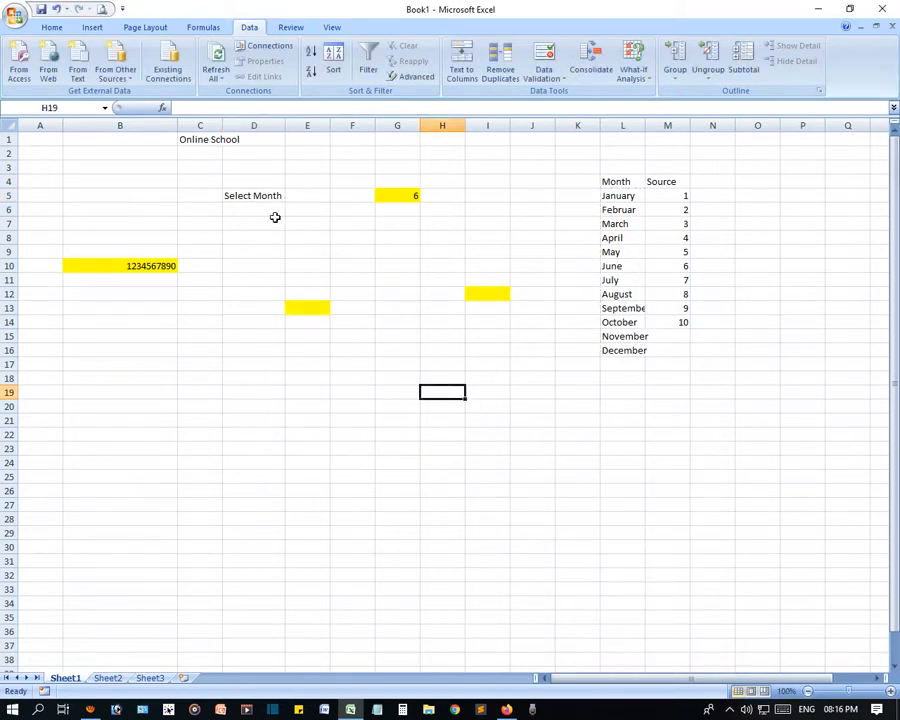
Choose September from the month dropdown in cell D5.
left_click(268, 192)
left_click(291, 196)
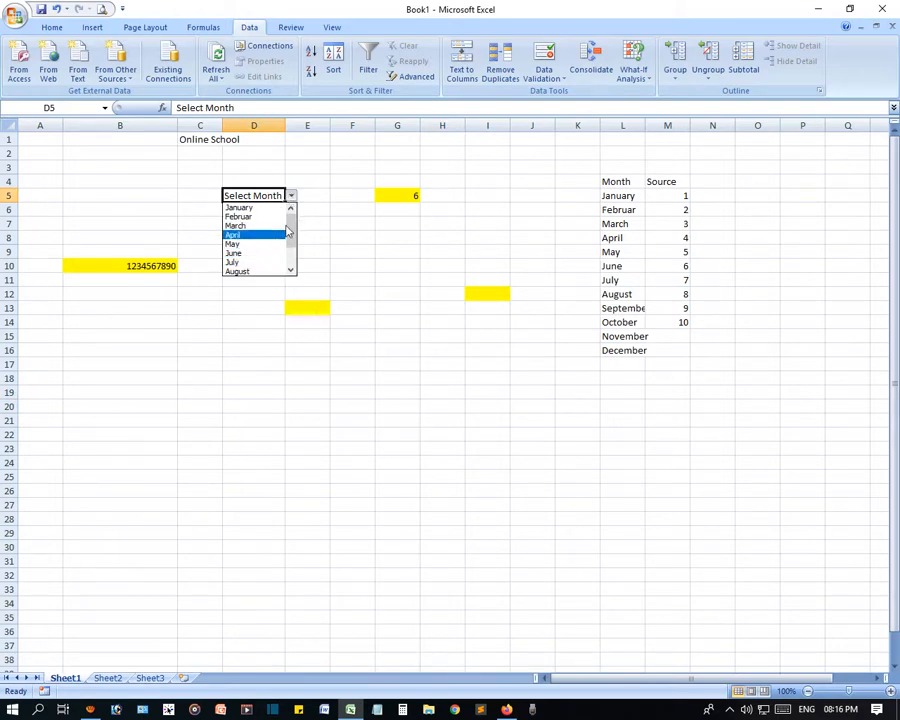
scroll(287, 232, "down", 2)
left_click(256, 245)
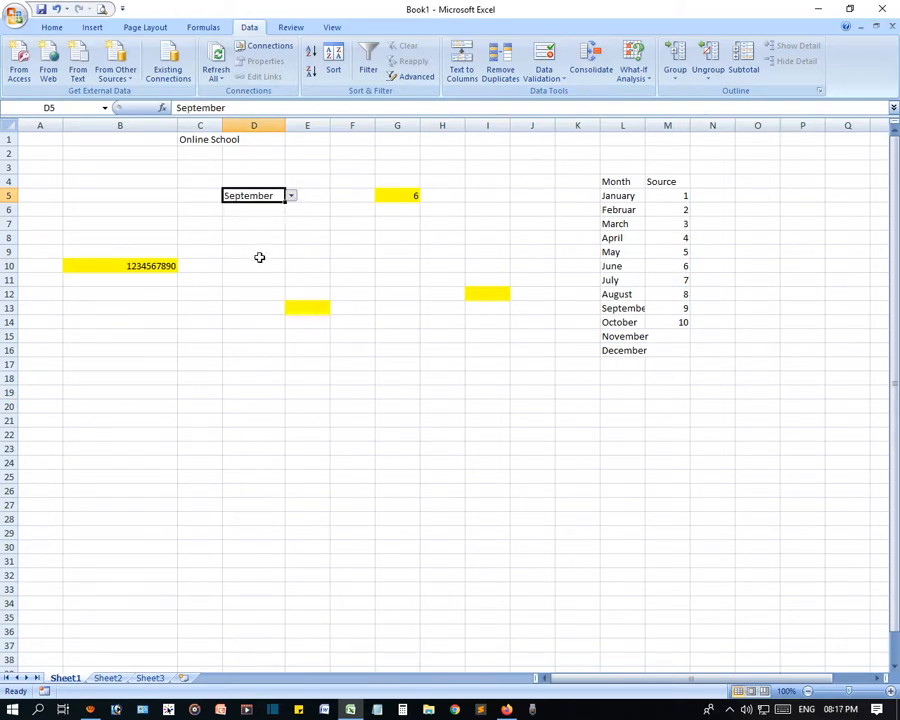
left_click(405, 352)
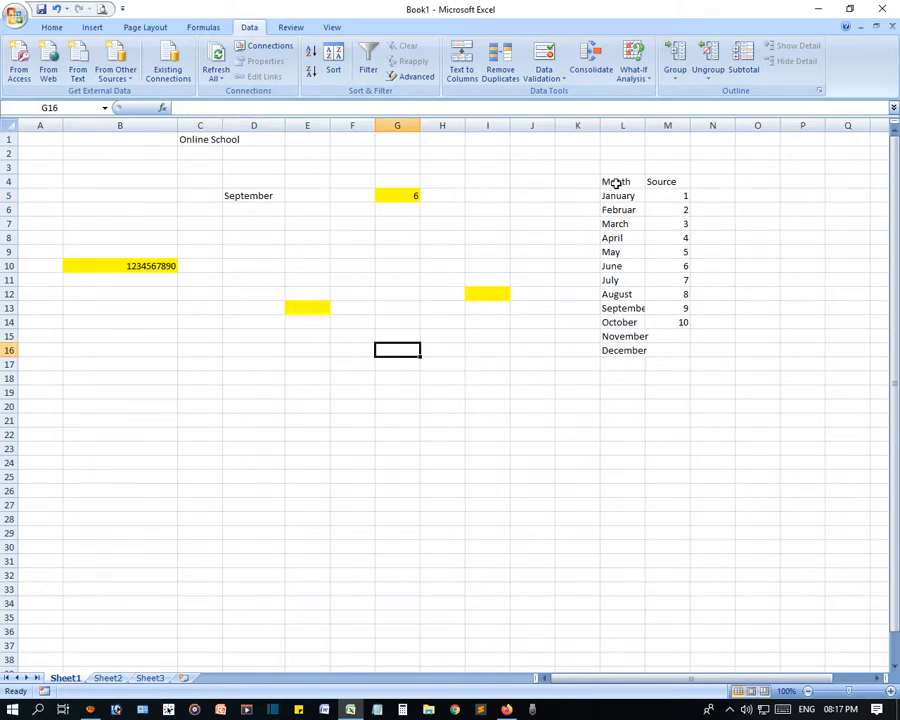
Move the Month list, including its heading, from L4:L16 to Sheet2 starting at cell L5.
left_click_drag(616, 183, 628, 348)
key("ctrl+c")
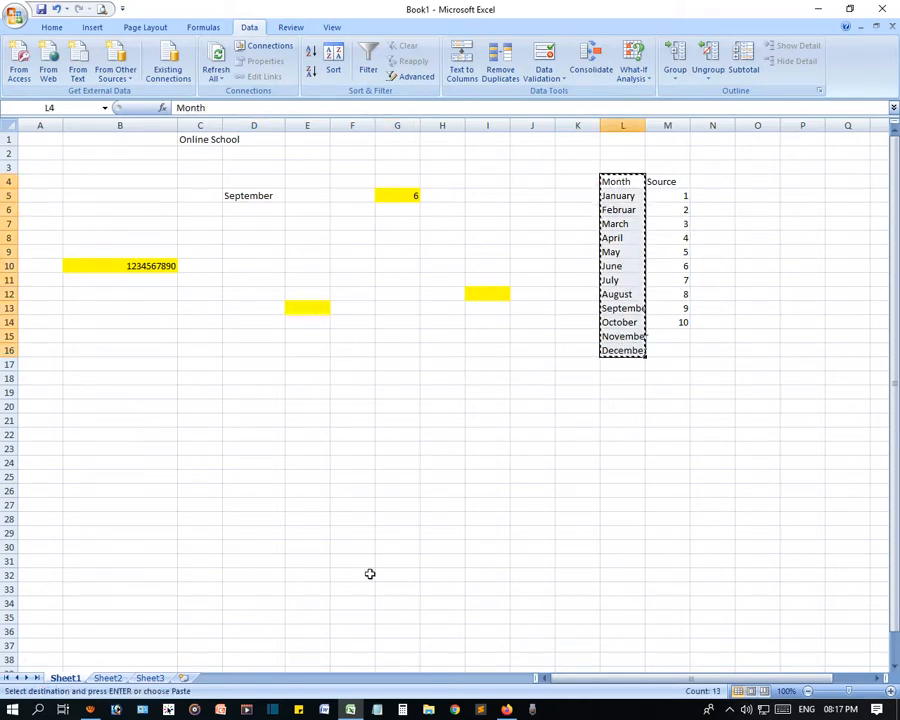
left_click(108, 678)
left_click(528, 196)
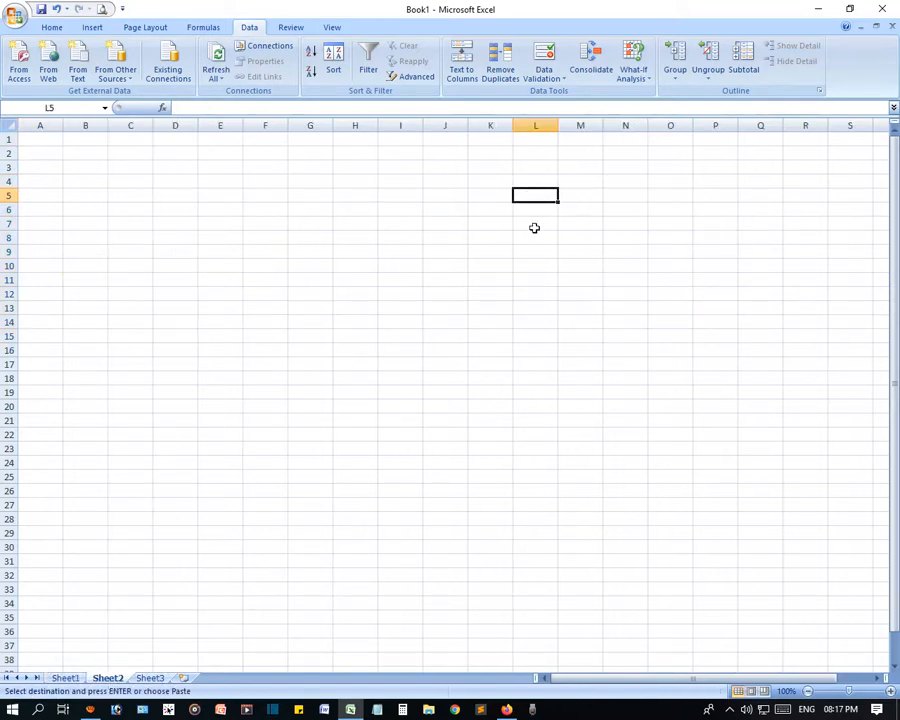
key("Return")
left_click(423, 357)
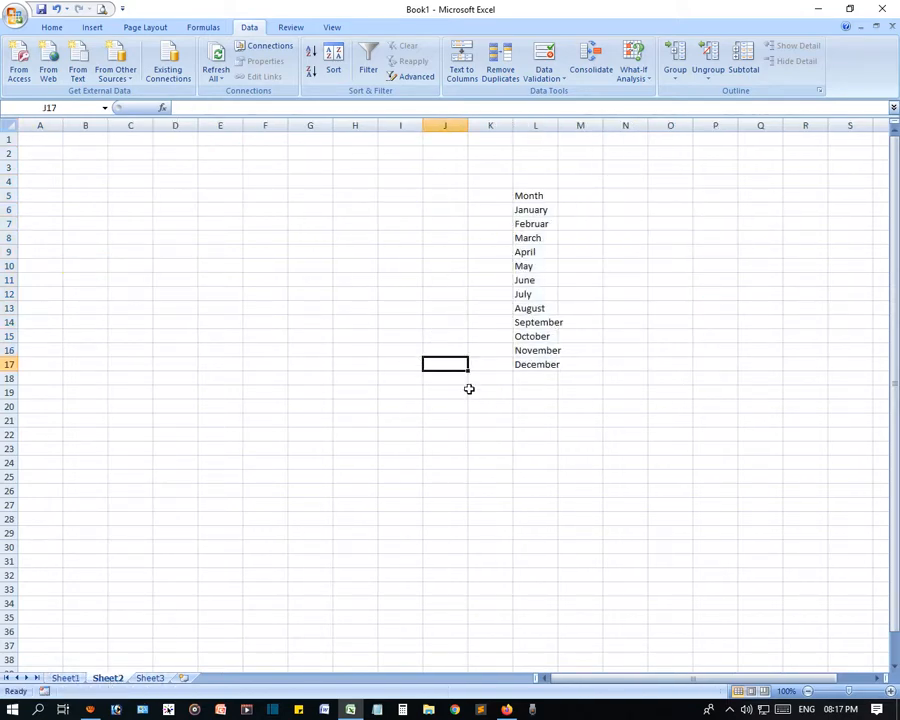
Return to Sheet1 and check the month dropdown in cell D5 and the former list range.
left_click(70, 677)
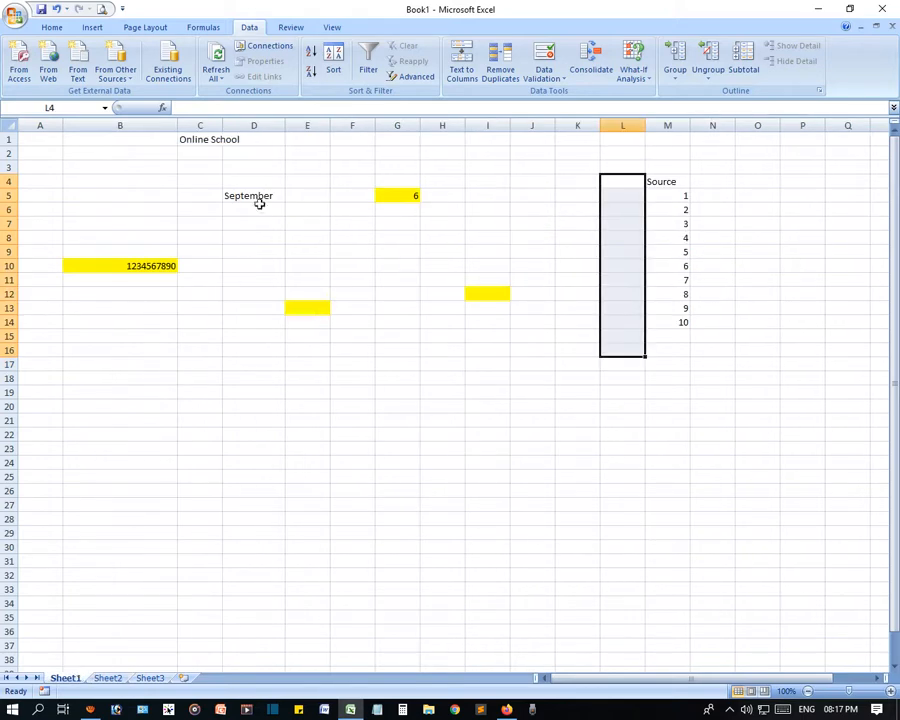
left_click(262, 199)
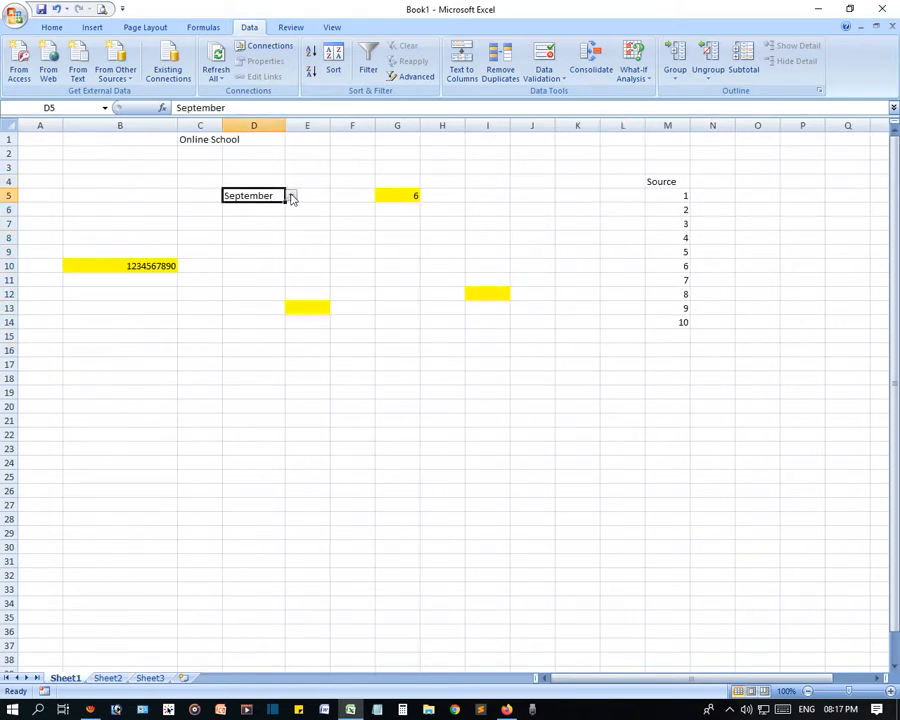
left_click(332, 333)
left_click(246, 195)
left_click(611, 198)
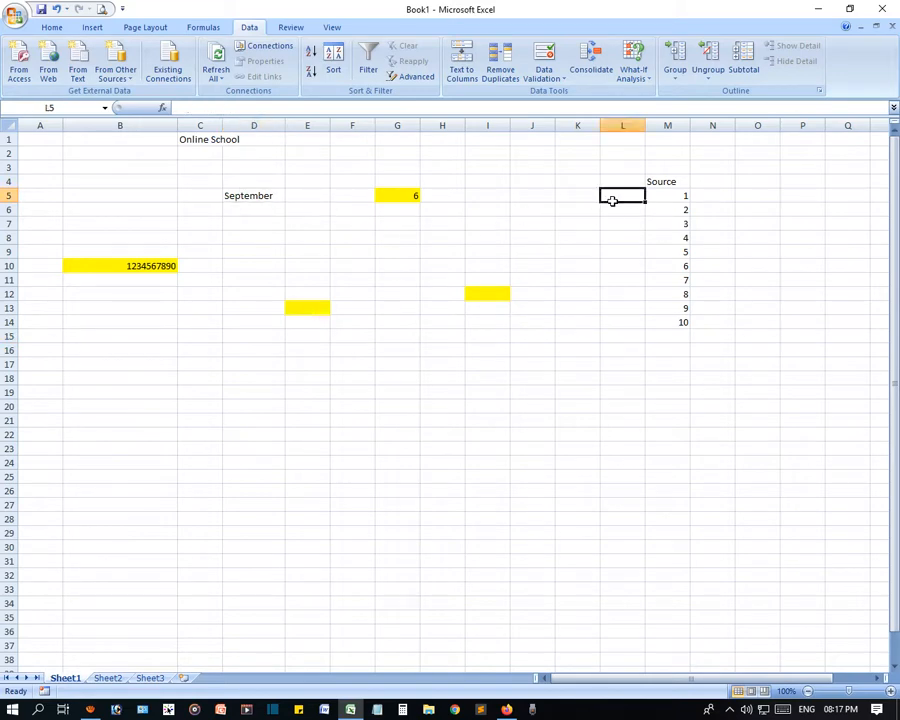
Clear the broken source reference in the data validation settings of cell D5.
left_click(275, 196)
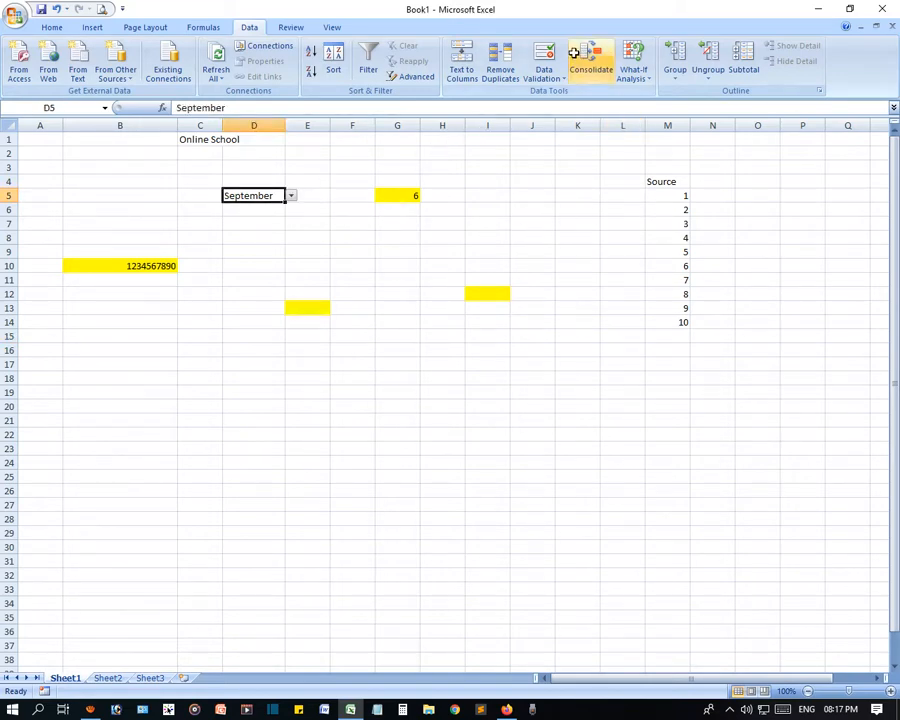
left_click(542, 62)
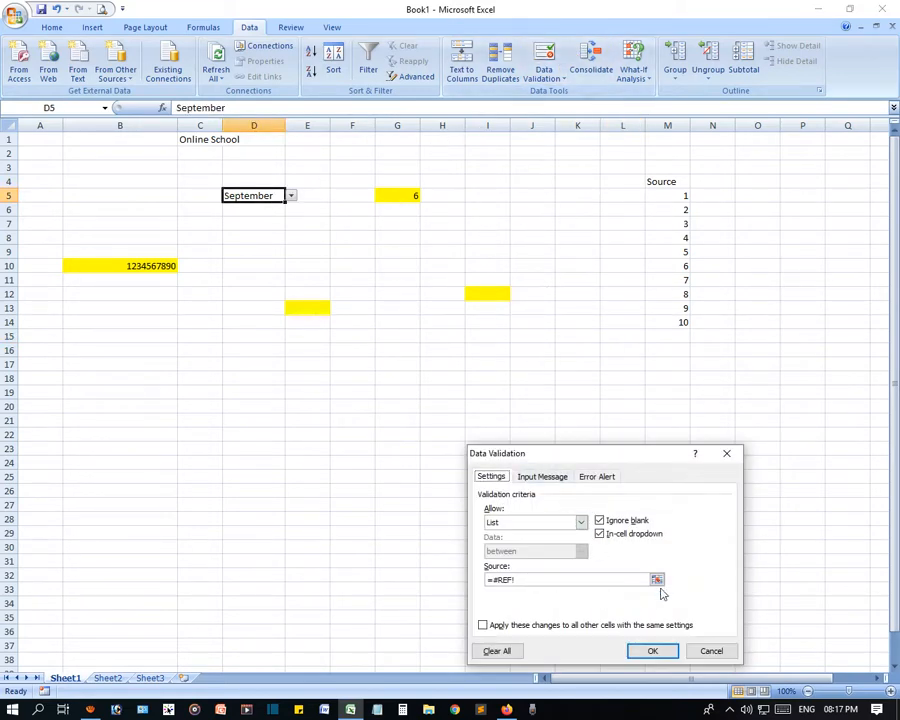
left_click(657, 580)
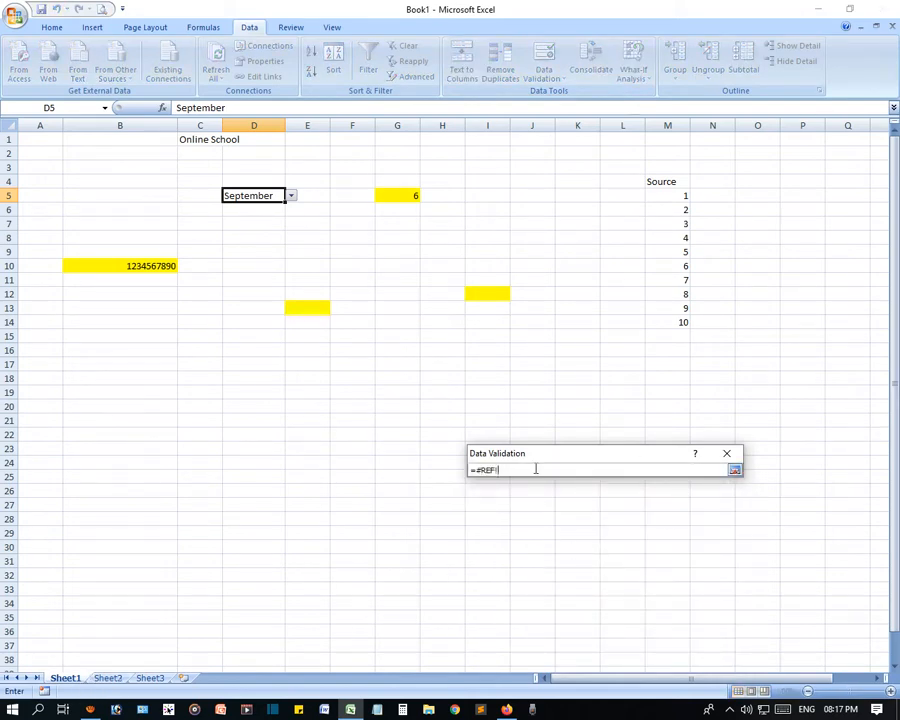
key("BackSpace")
left_click(735, 470)
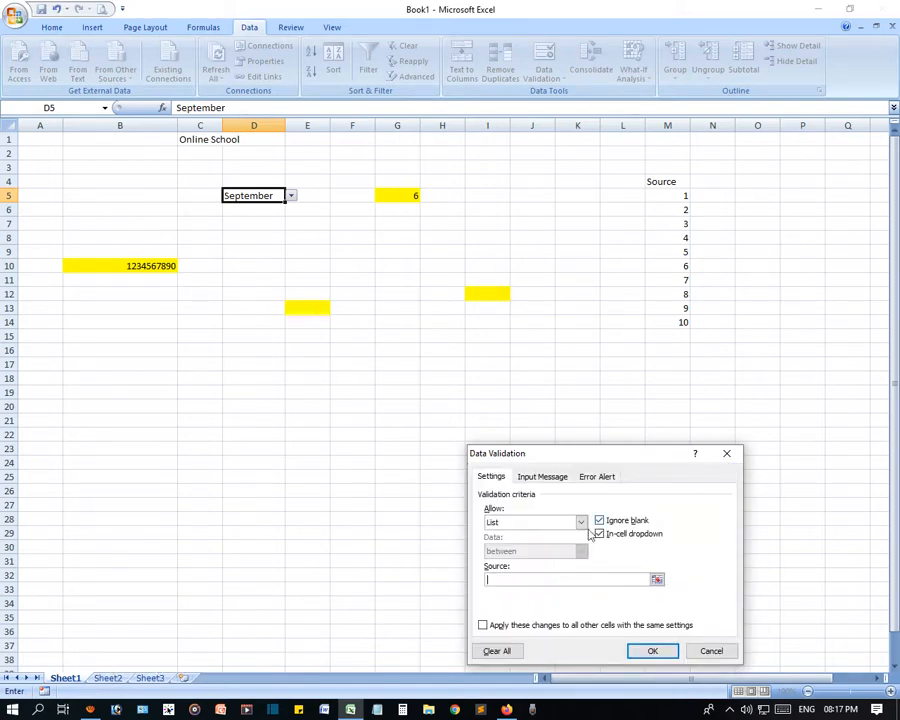
left_click_drag(620, 458, 540, 365)
left_click(576, 486)
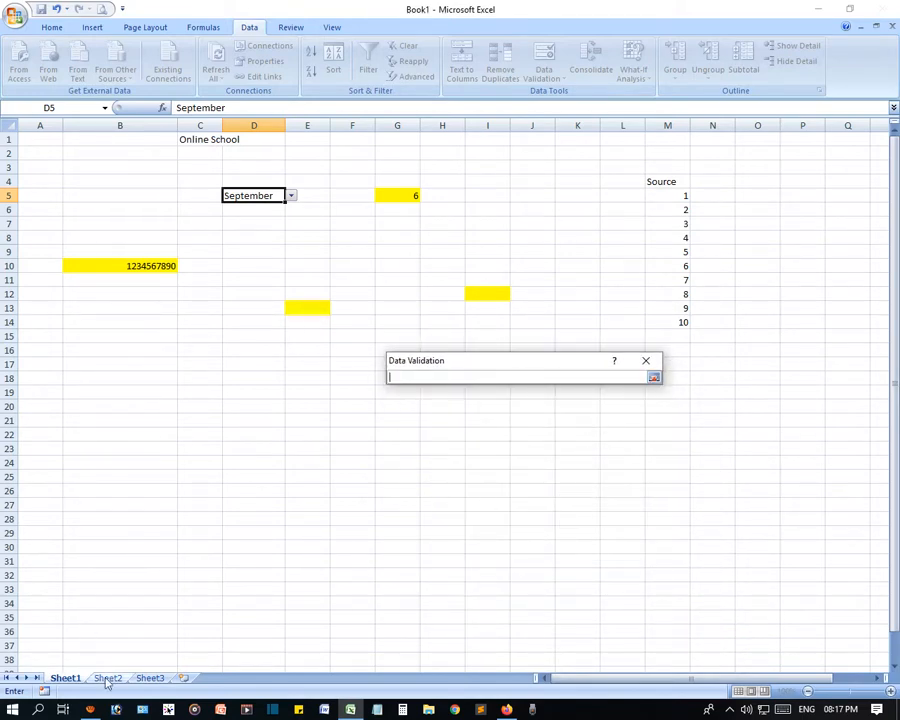
left_click(654, 377)
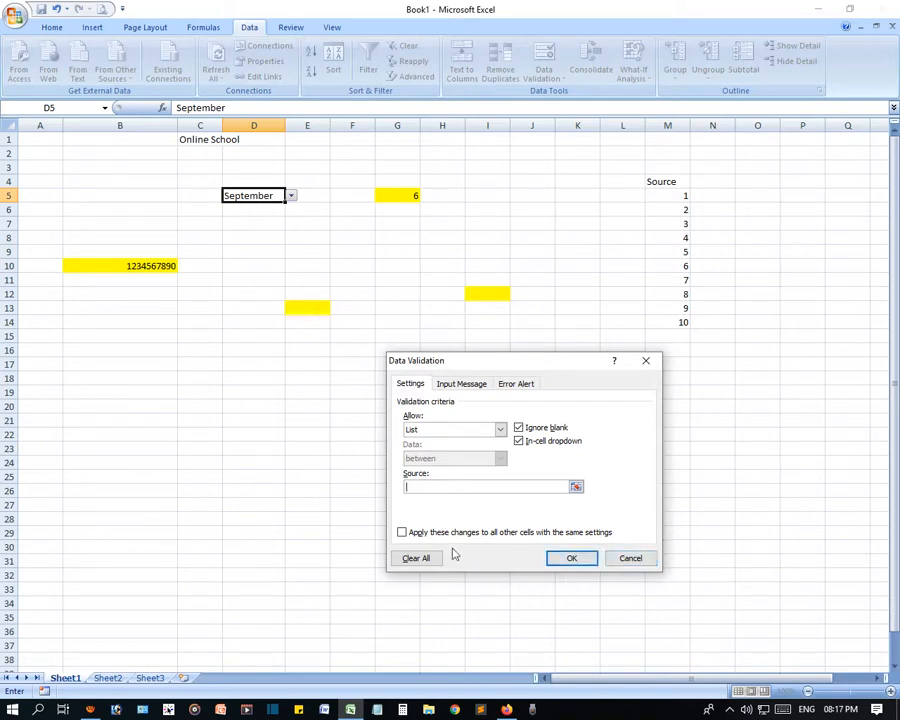
left_click(402, 533)
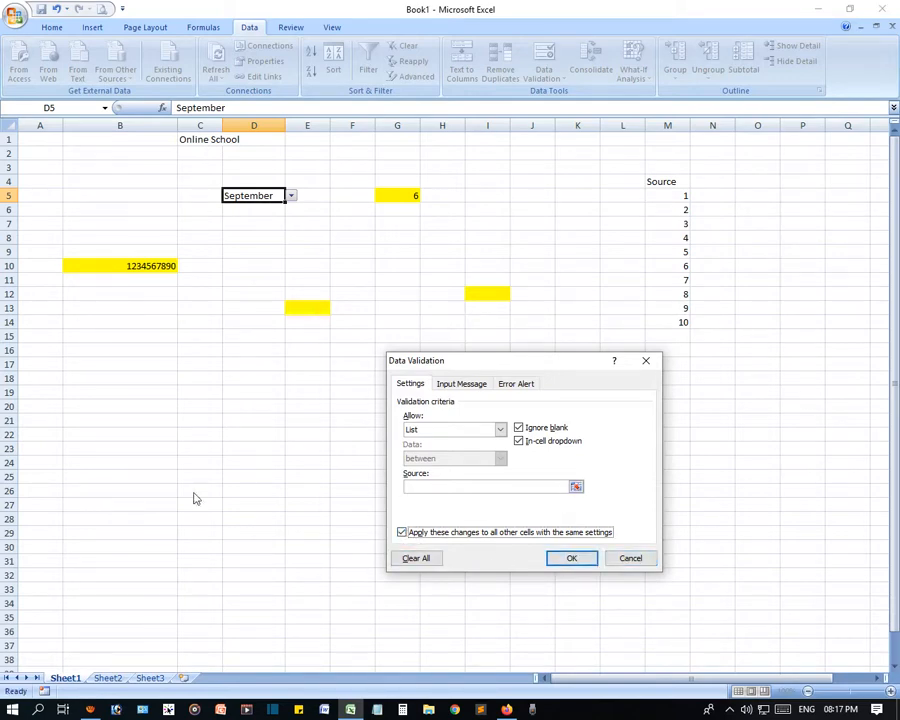
left_click(629, 560)
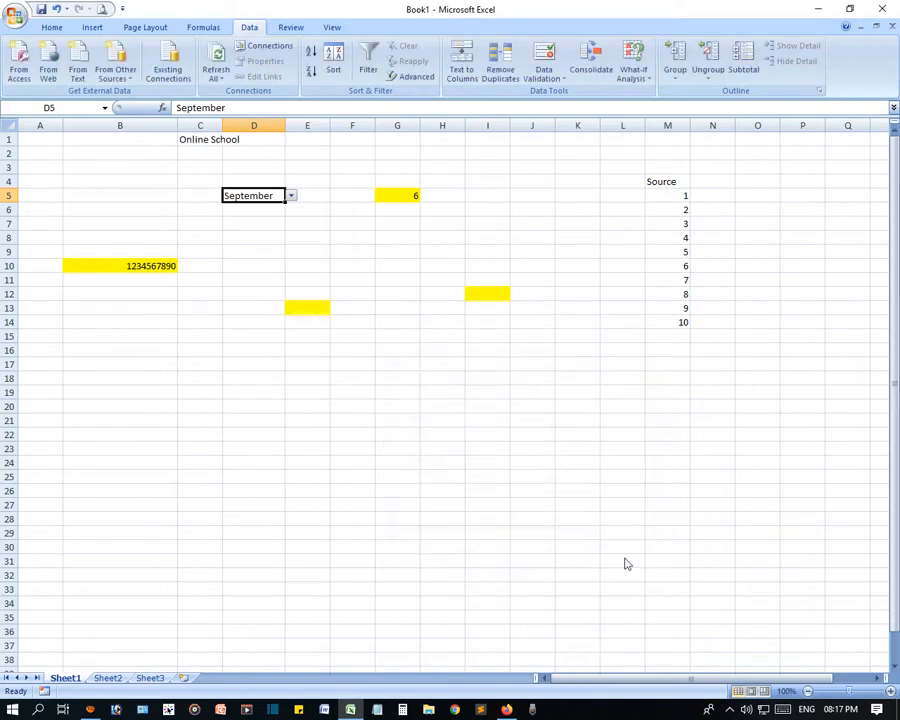
left_click(430, 431)
left_click(265, 197)
On Sheet2, add a list data validation to cell J17 using the month range L5:L17 as its source.
left_click(110, 678)
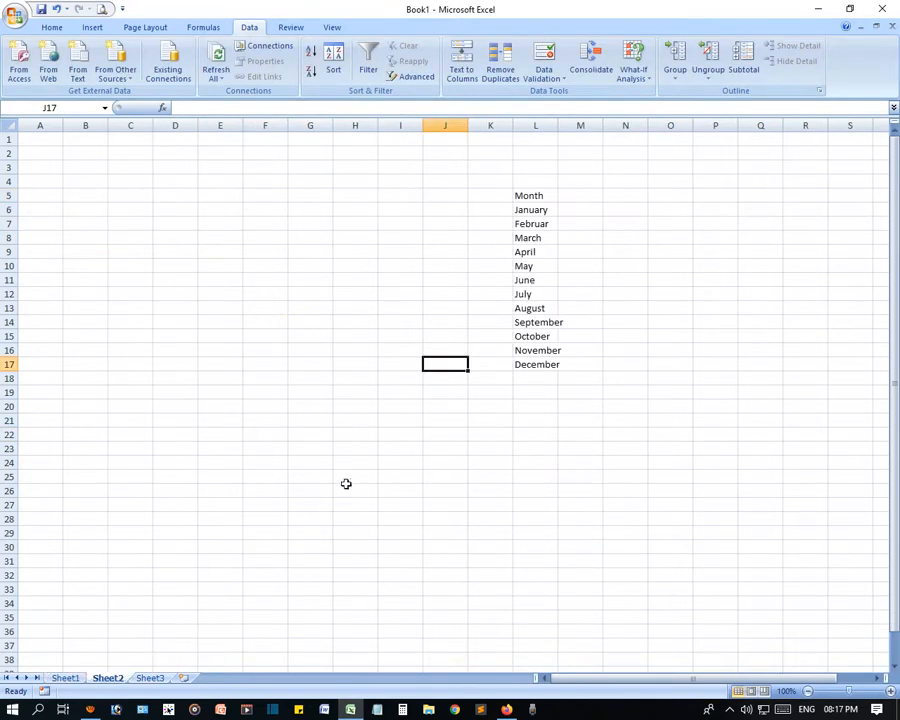
left_click(543, 58)
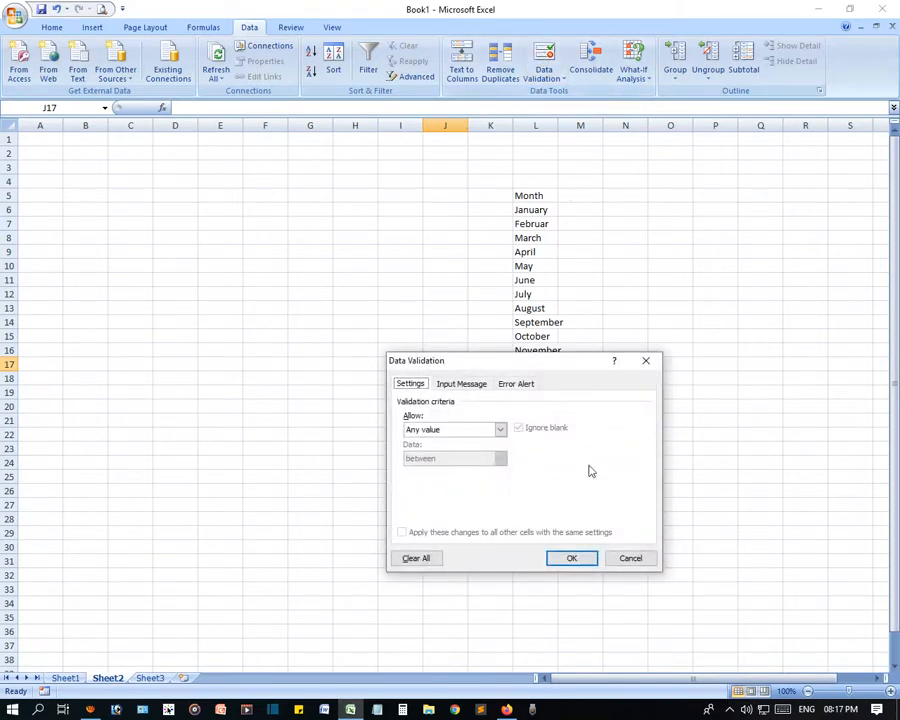
left_click(490, 432)
left_click(428, 468)
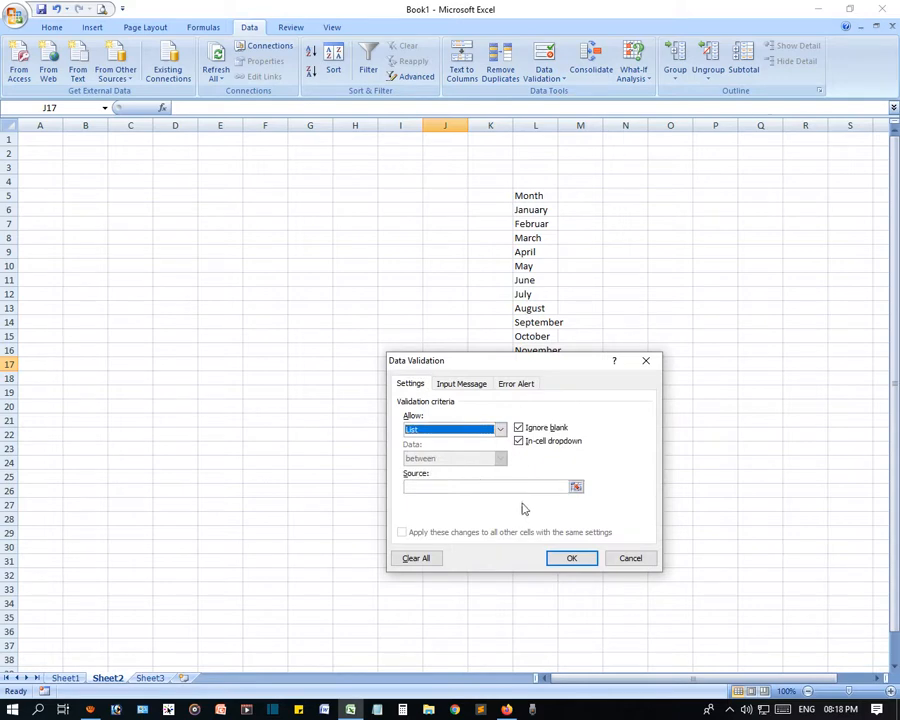
left_click_drag(562, 360, 699, 343)
left_click(709, 469)
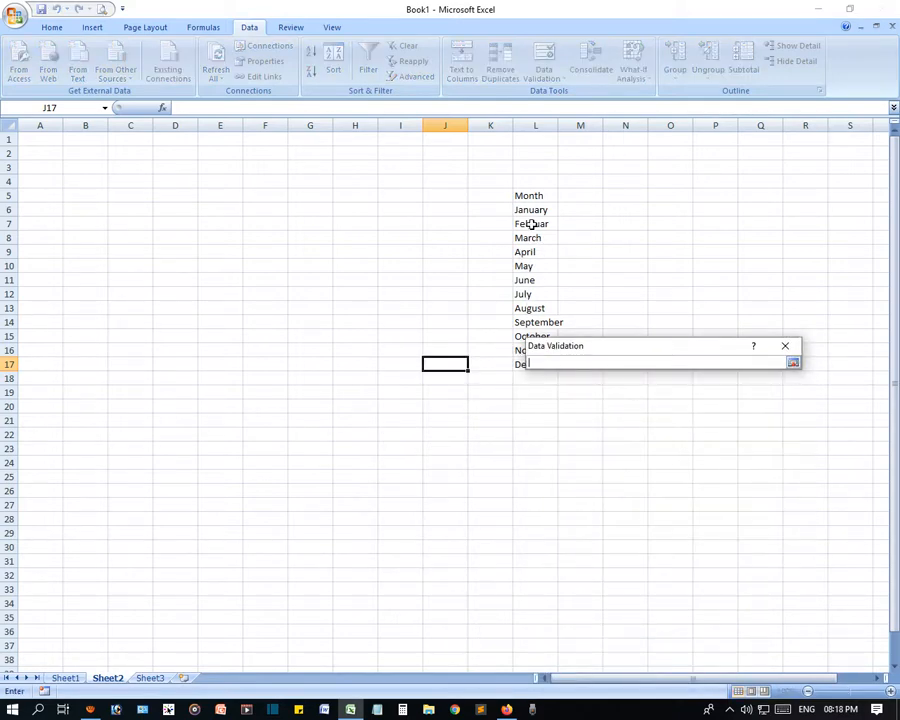
left_click_drag(524, 197, 526, 362)
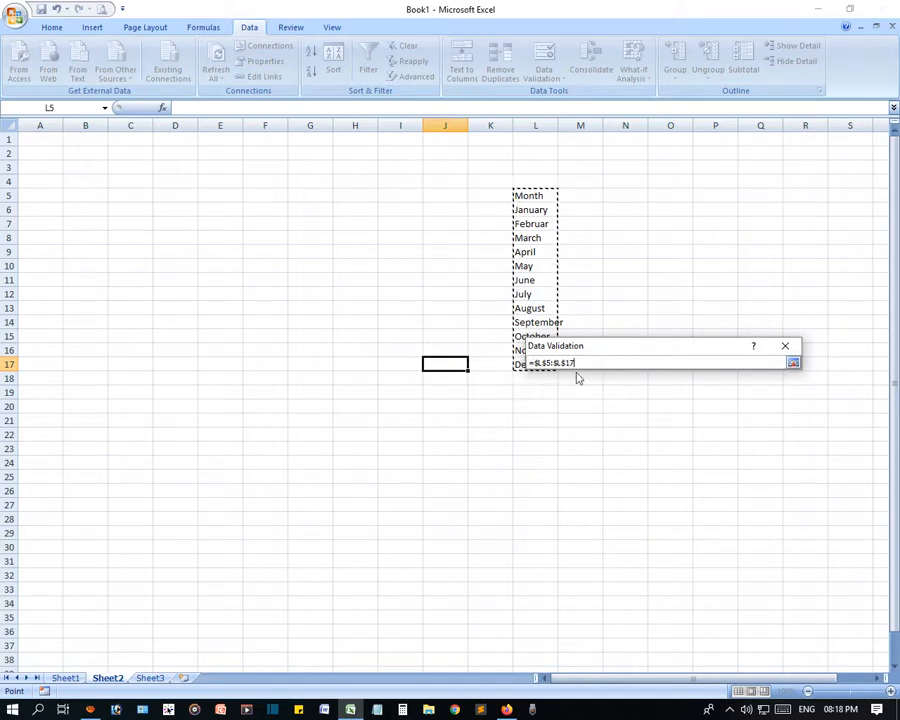
left_click(793, 362)
left_click(710, 541)
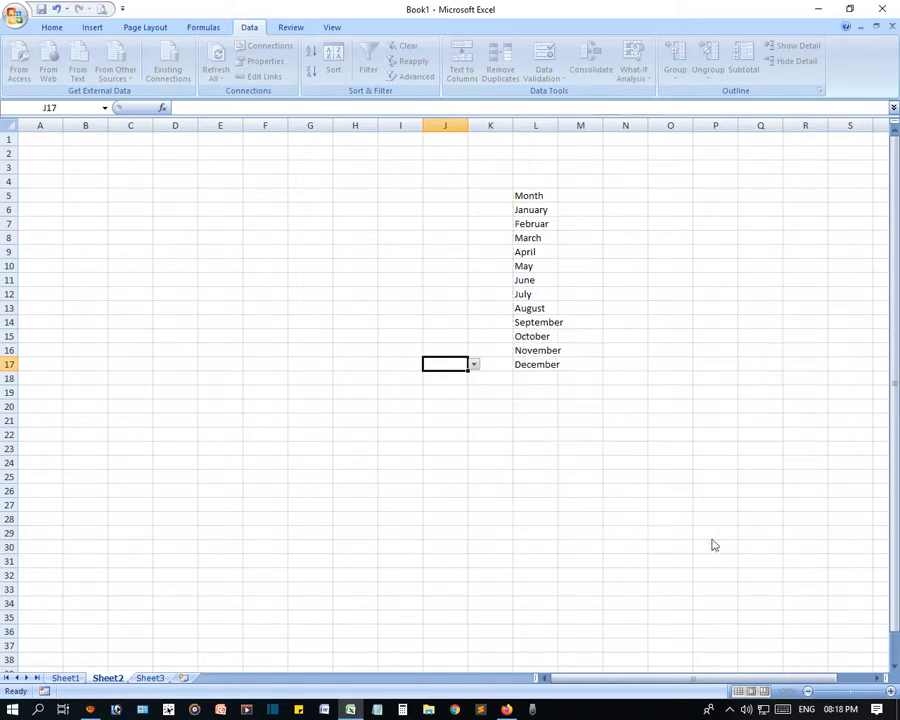
Check the month choices offered by the dropdown in cell J17 of Sheet2.
left_click(484, 415)
left_click(458, 364)
left_click(473, 364)
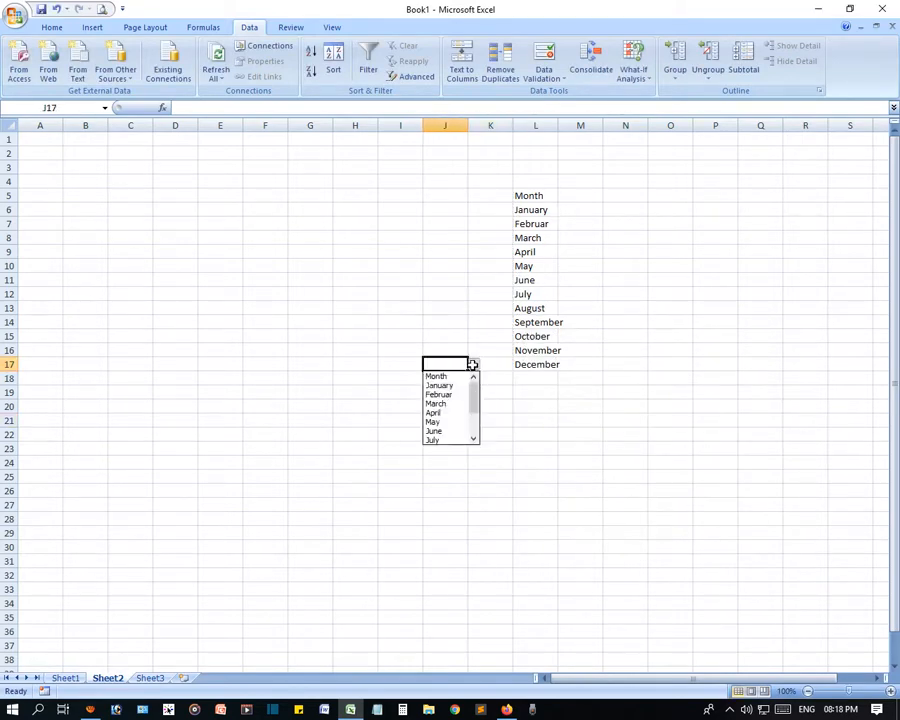
left_click(407, 401)
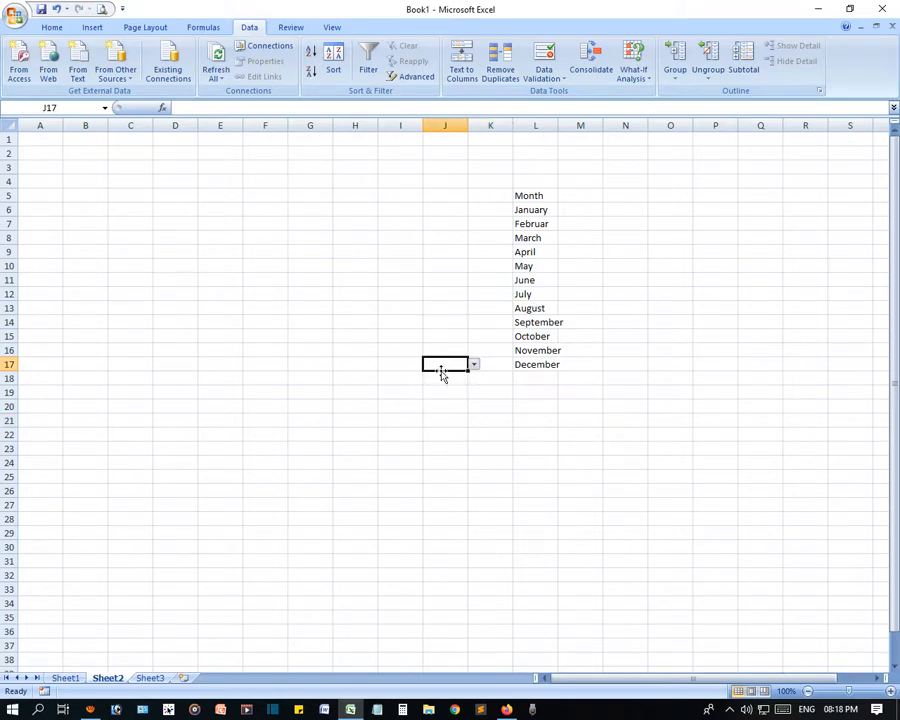
Copy the dropdown cell J17 from Sheet2 into cell D18 of Sheet1.
key("ctrl+c")
left_click(66, 678)
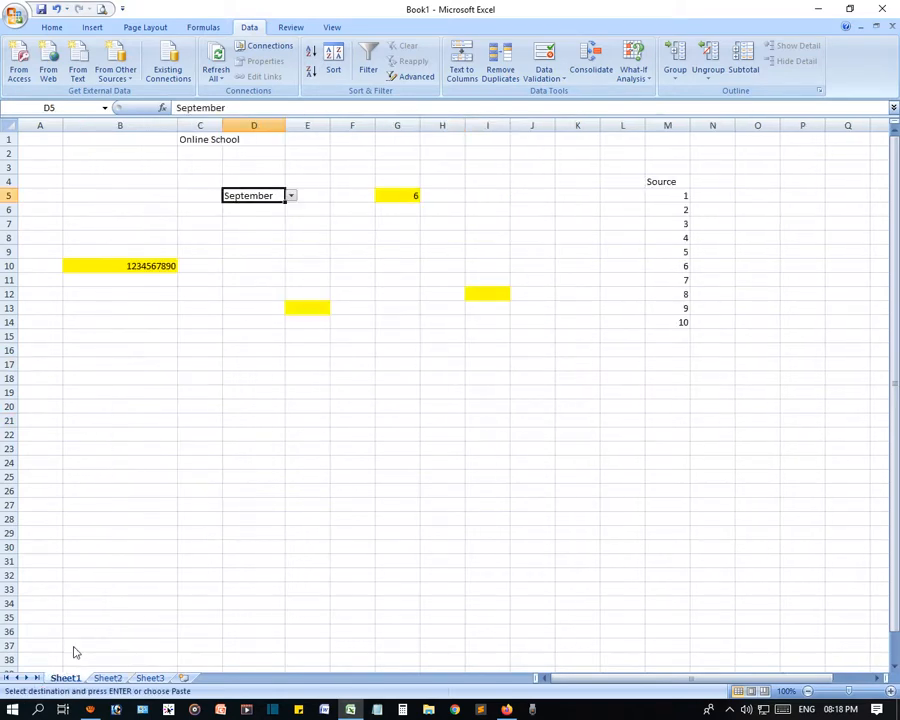
left_click(245, 388)
key("ctrl+v")
left_click(293, 473)
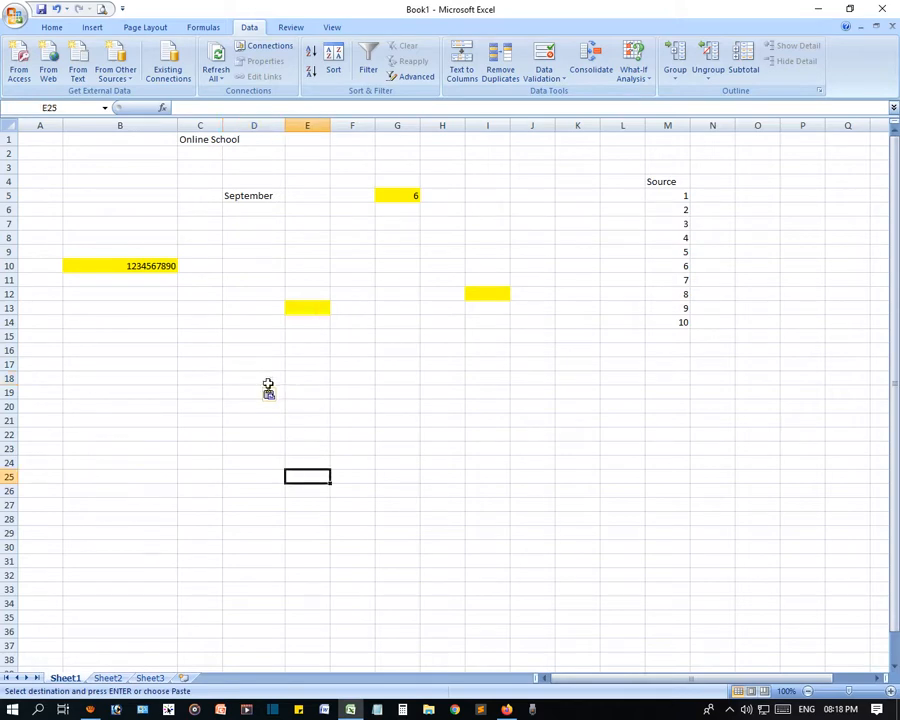
Check the choices in the pasted dropdown in Sheet1 cell D18, then return to Sheet2 and end the copy selection.
left_click(268, 381)
left_click(291, 380)
left_click(272, 418)
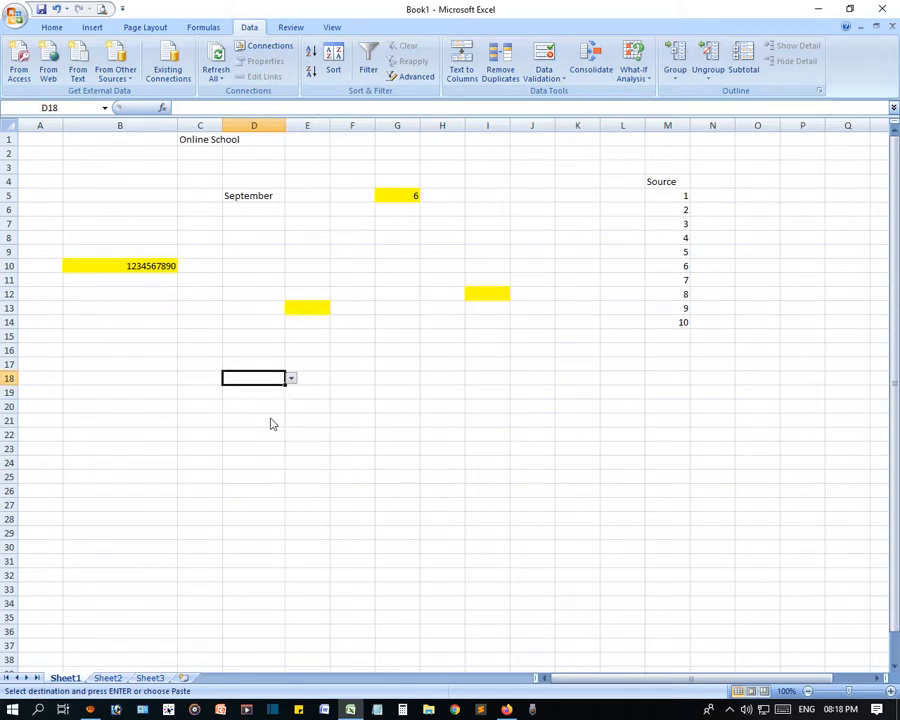
scroll(269, 390, "down", 6)
scroll(262, 372, "up", 6)
left_click(291, 381)
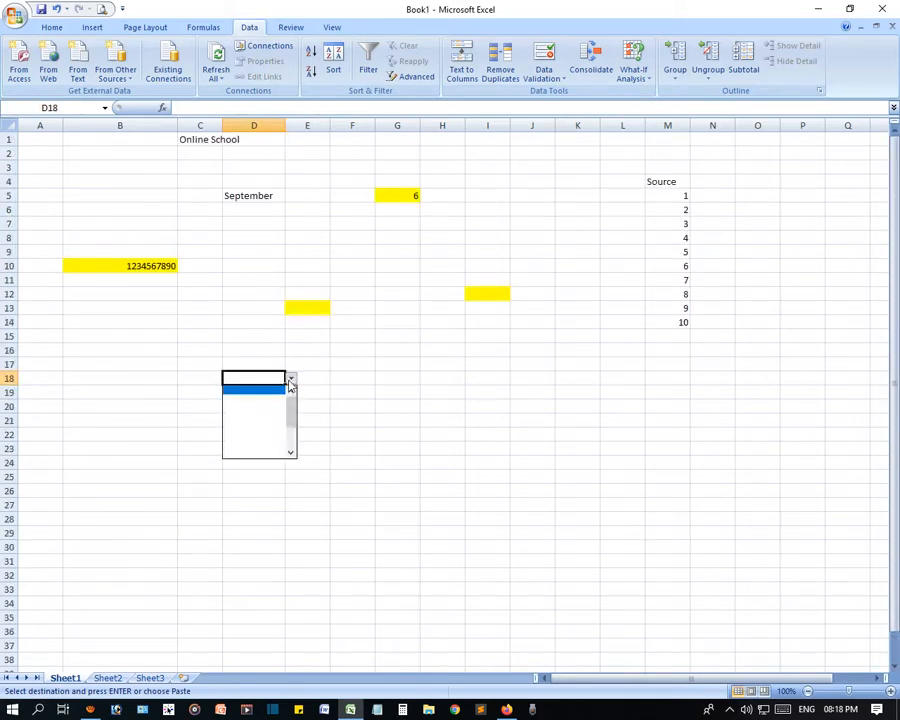
left_click(107, 678)
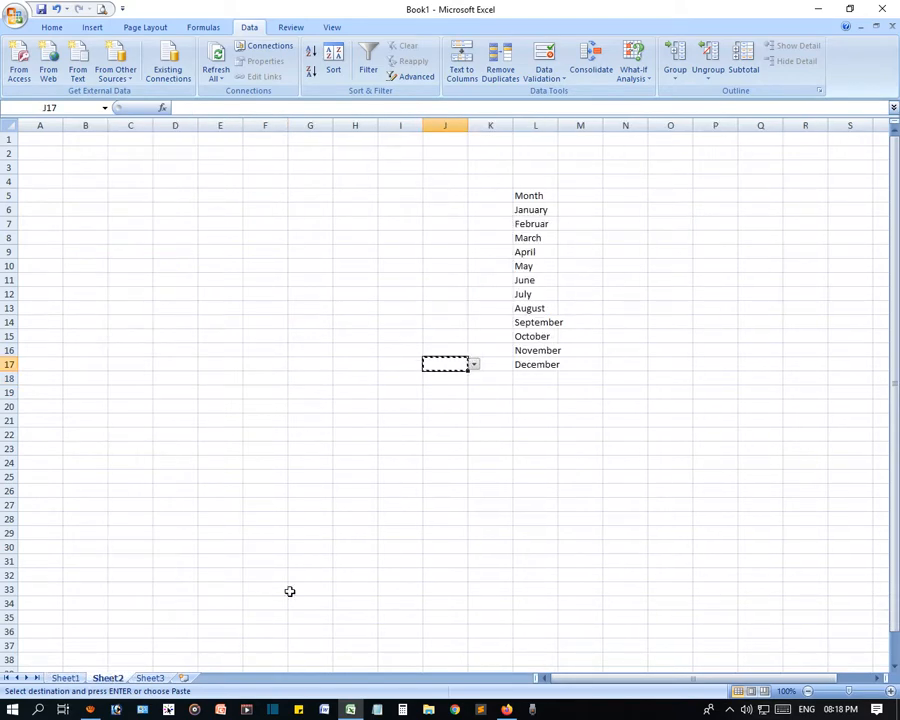
left_click(394, 474)
key("Escape")
left_click(307, 334)
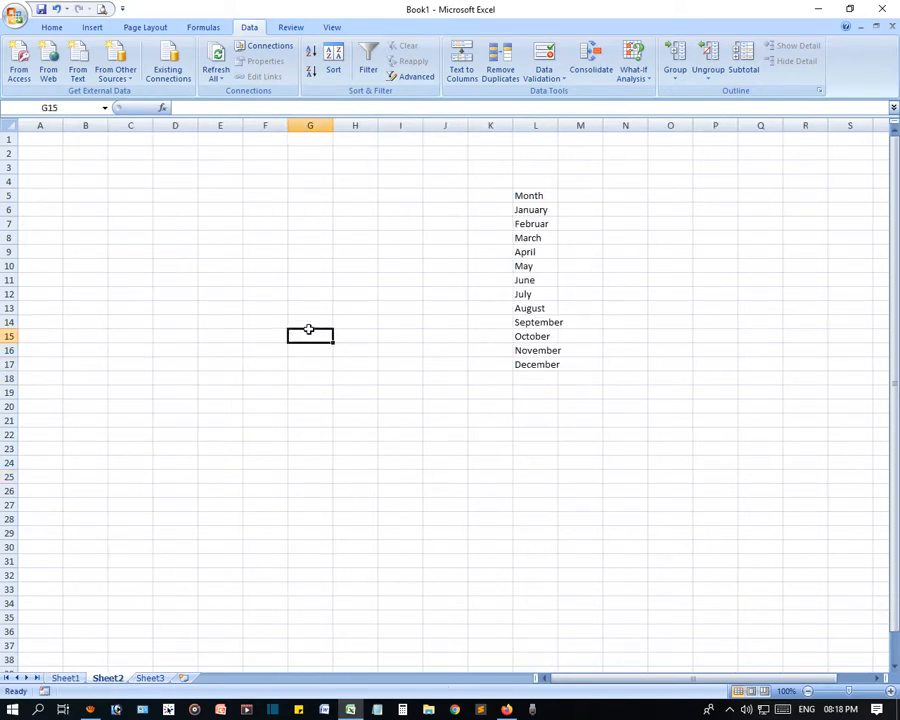
scroll(340, 495, "down", 9)
scroll(340, 495, "up", 9)
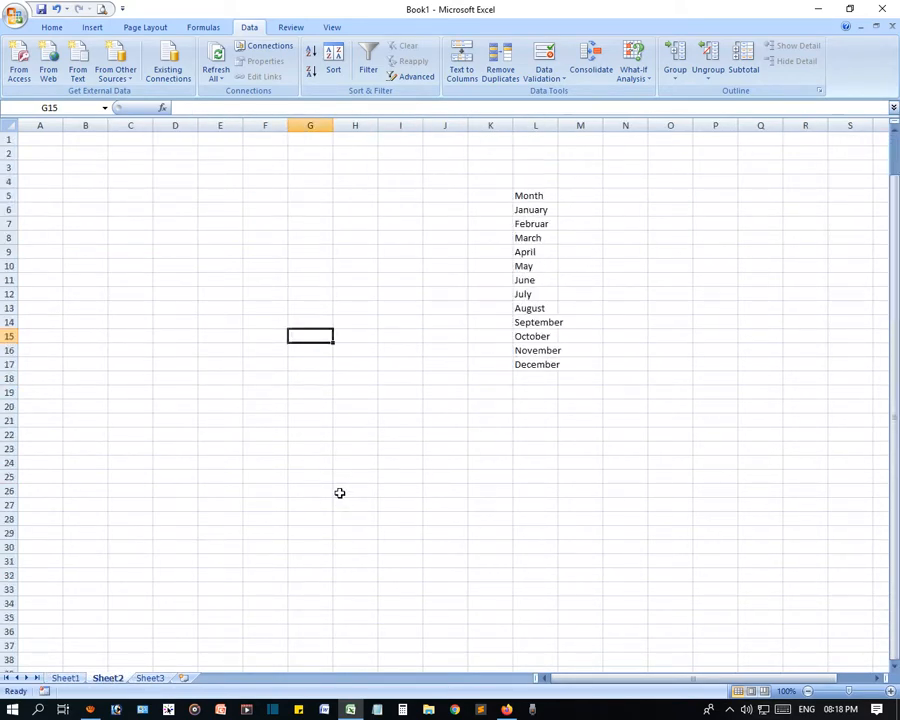
left_click(285, 224)
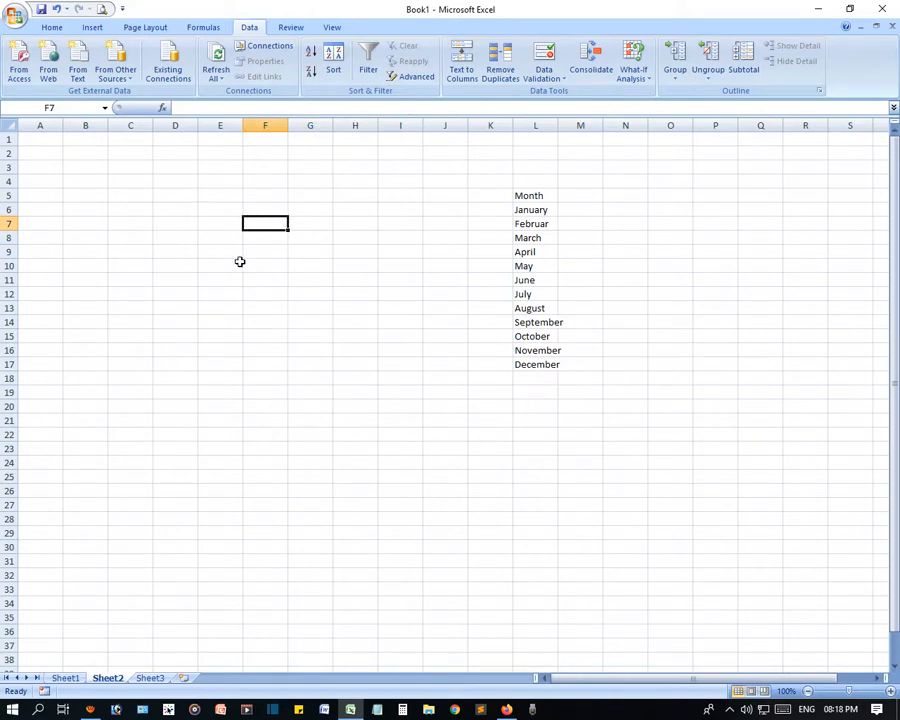
left_click(203, 207)
left_click(177, 193)
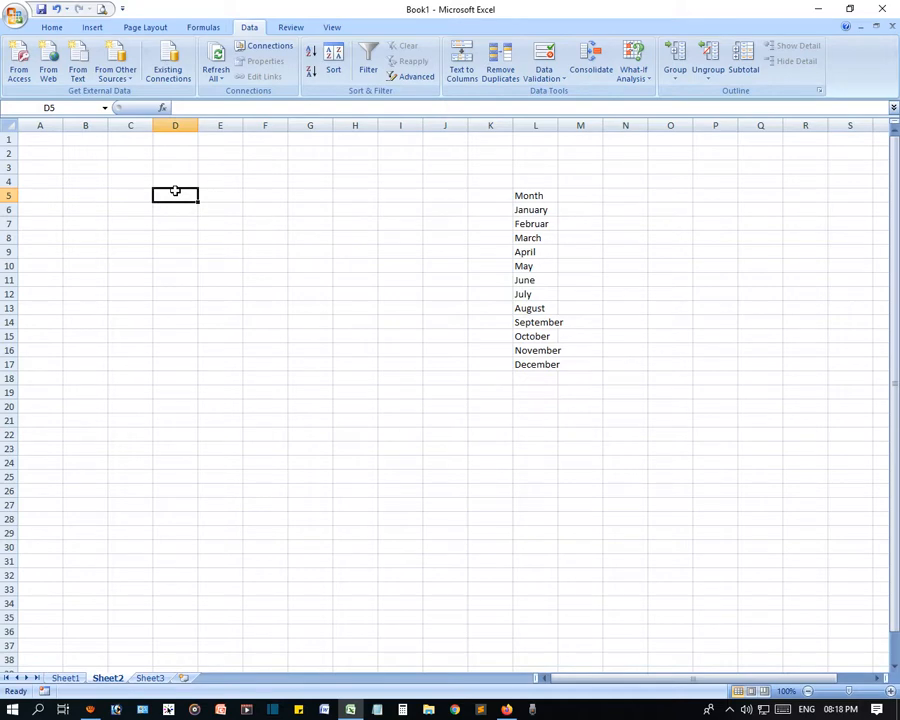
left_click(349, 248)
left_click(526, 195)
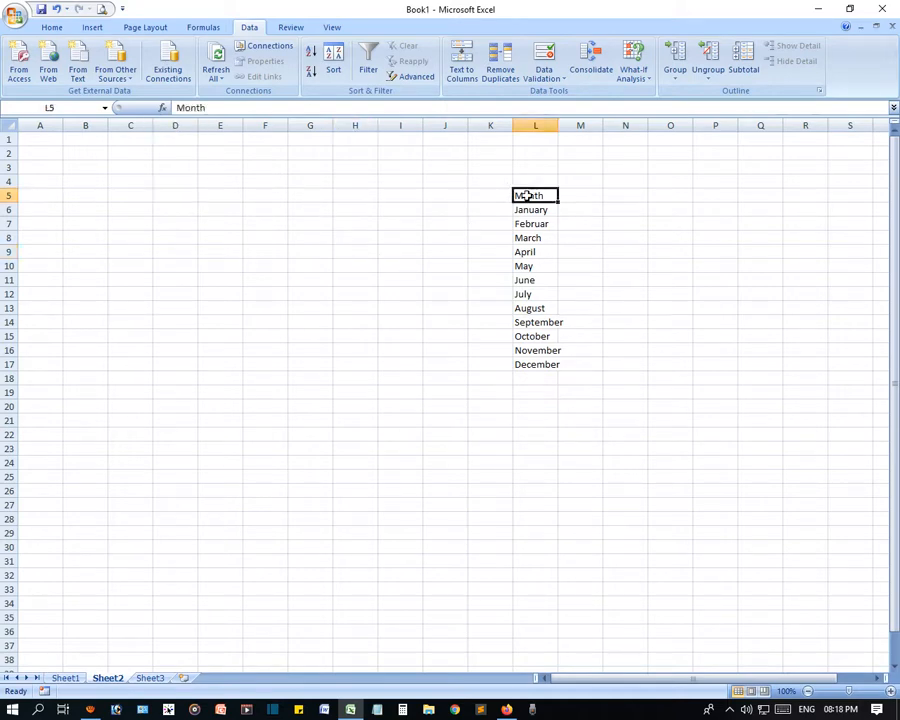